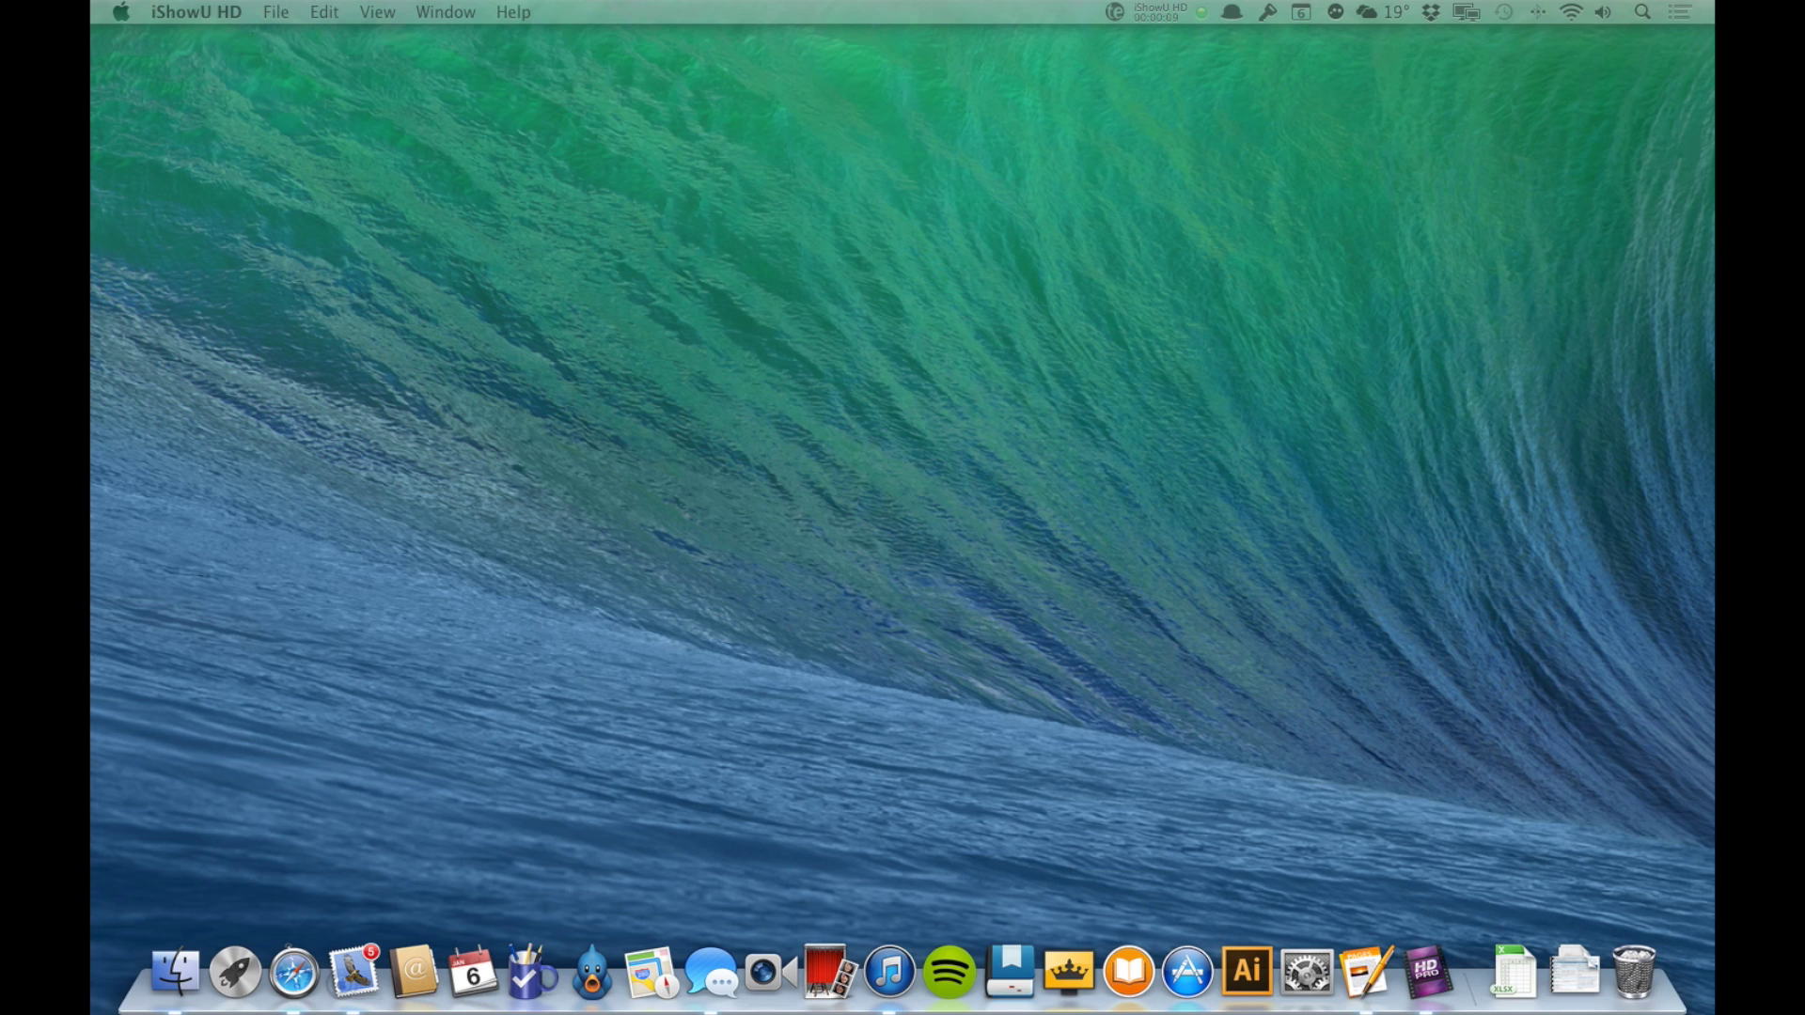
- Launch Adobe Illustrator CS6 from the Dock into its empty Essentials workspace
{"action": "left_click", "coordinate": [1249, 973]}
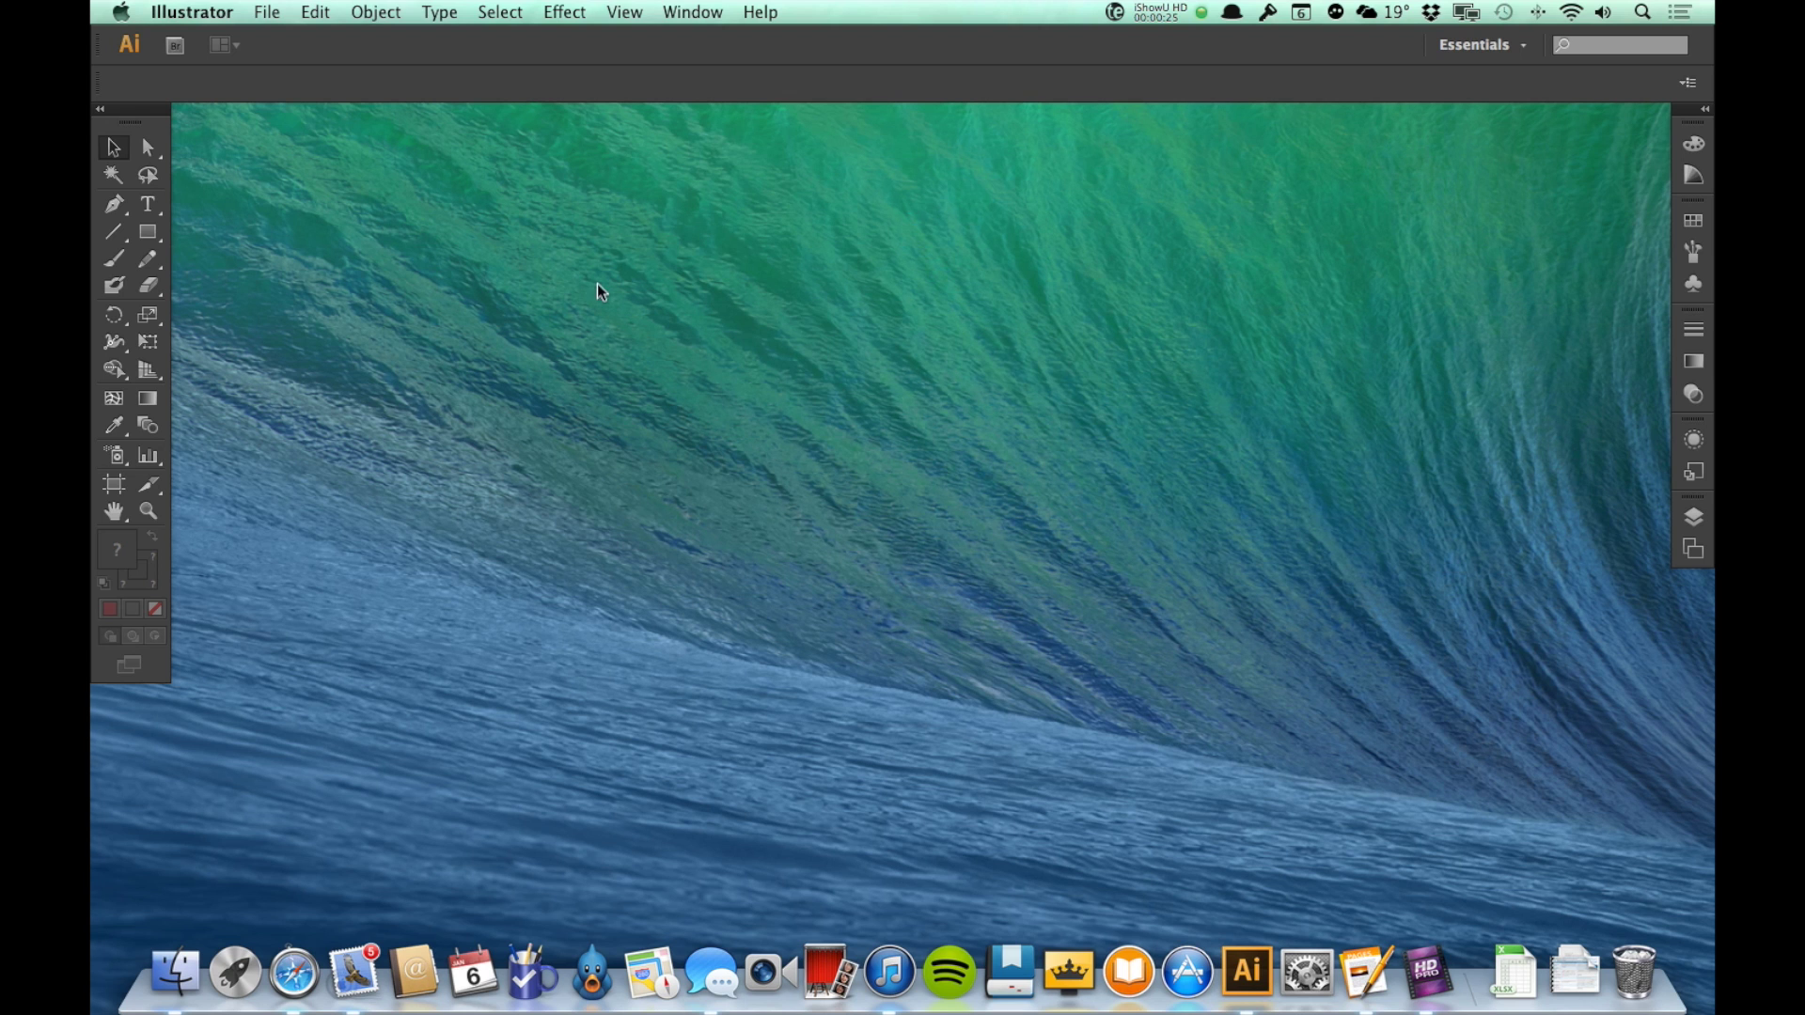
{"action": "left_click", "coordinate": [275, 15]}
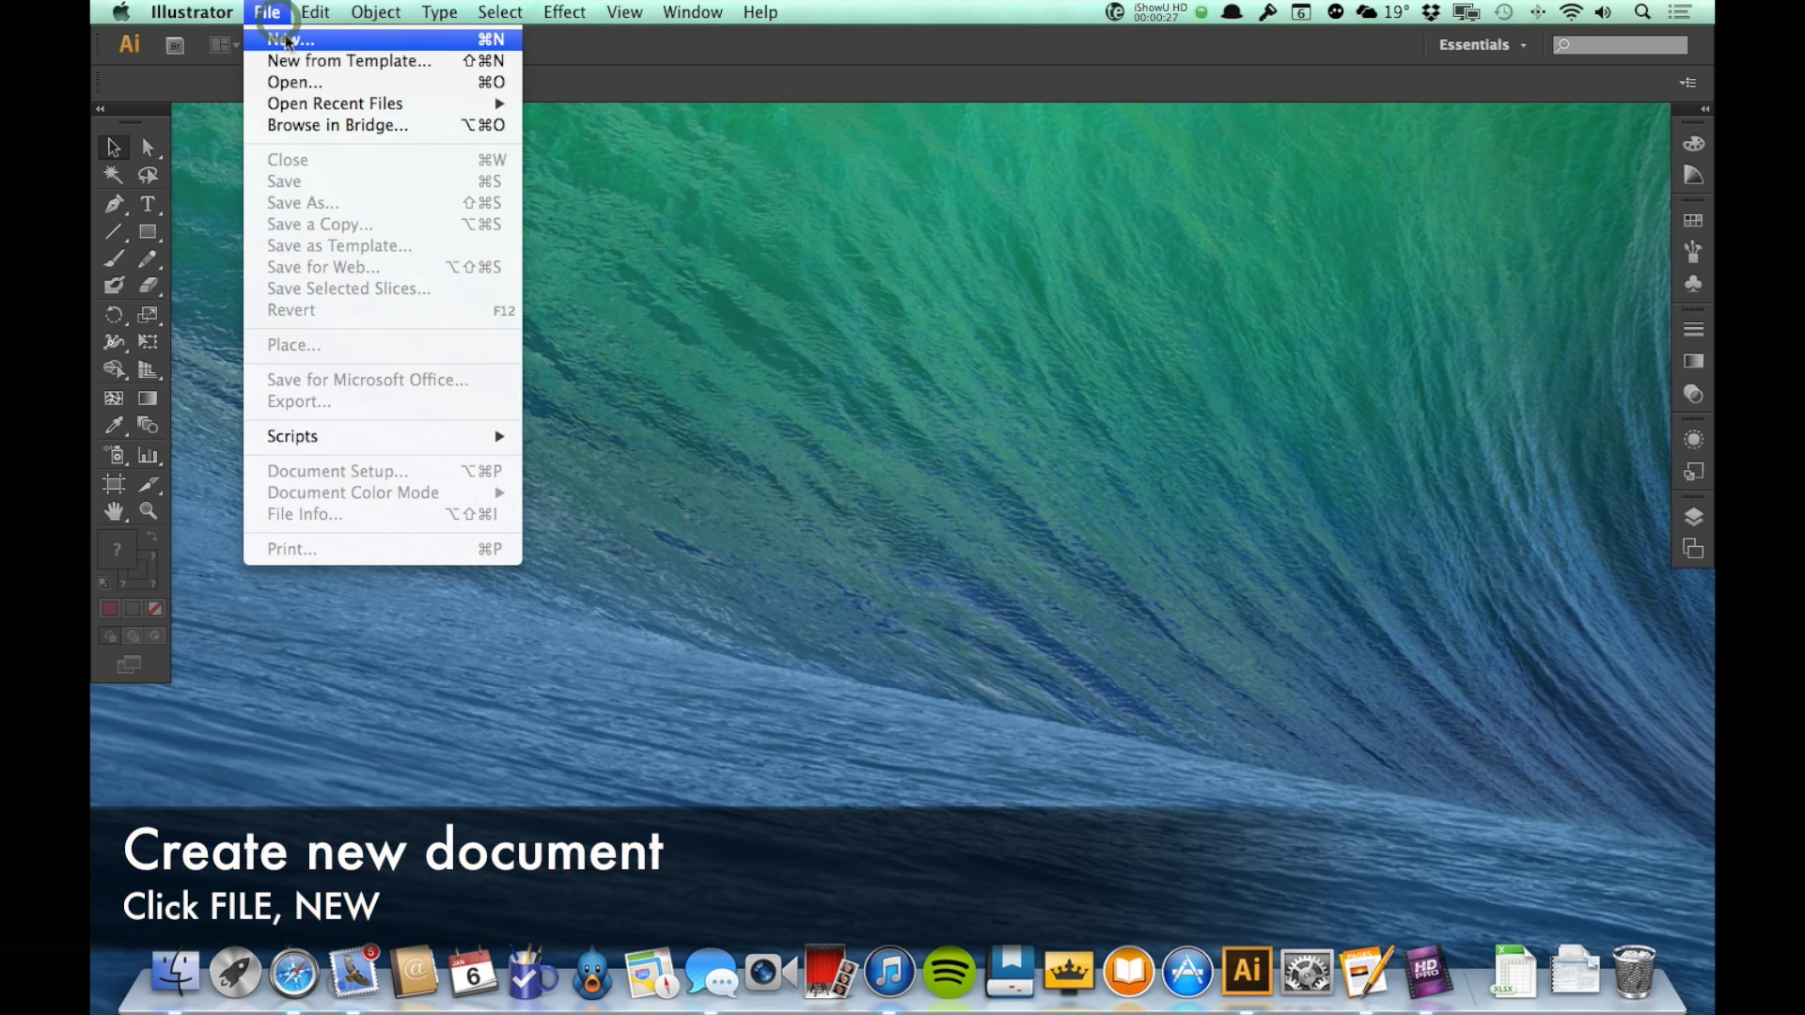
{"action": "left_click", "coordinate": [288, 41]}
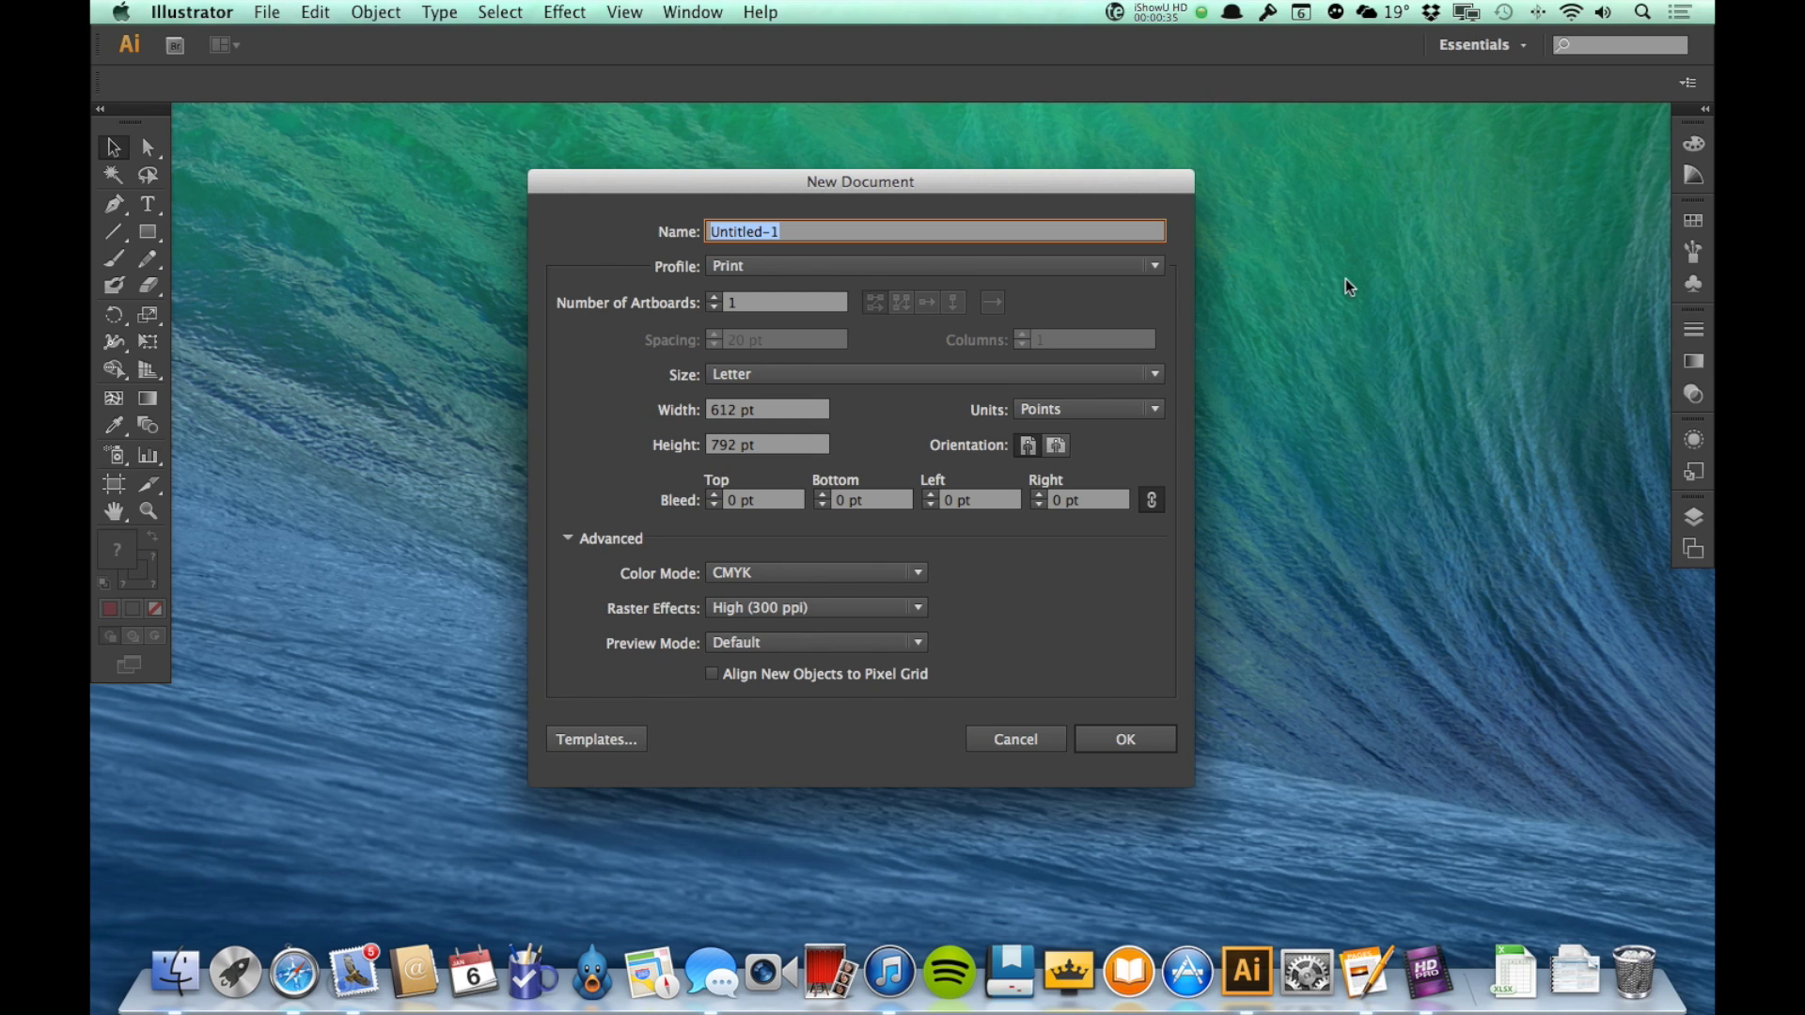
{"action": "left_click", "coordinate": [835, 262]}
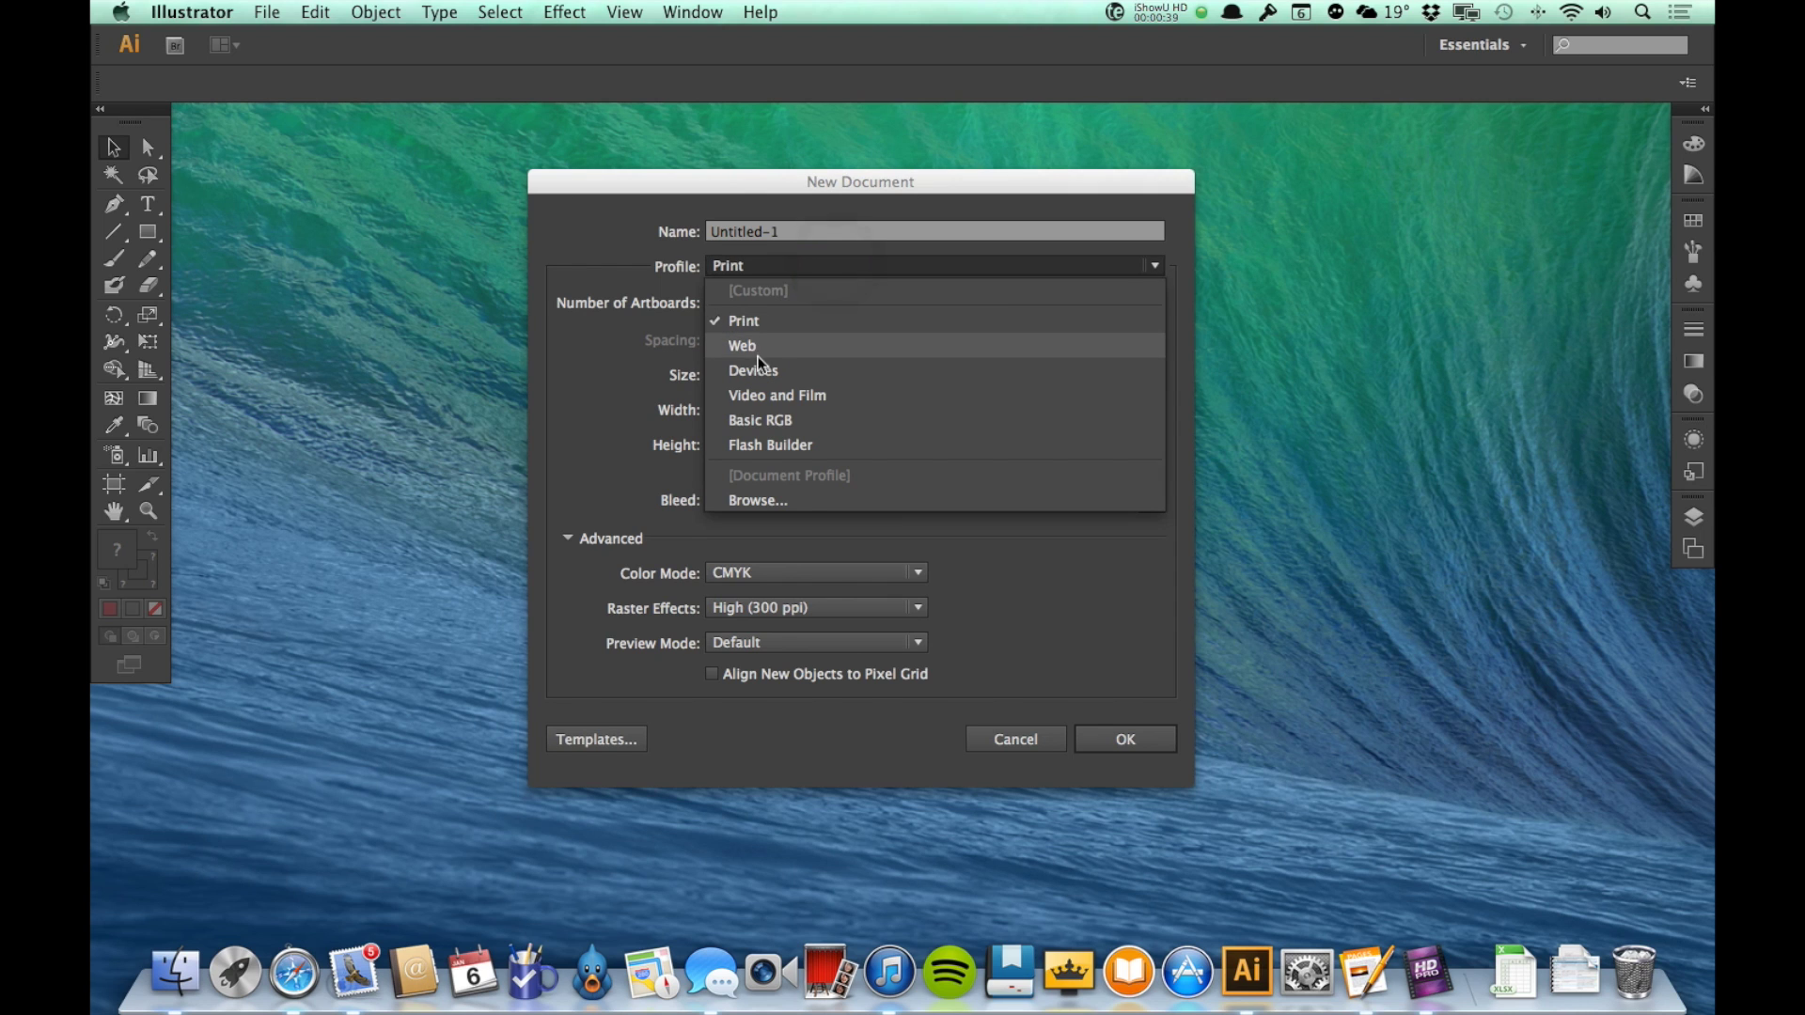
{"action": "left_click", "coordinate": [603, 391]}
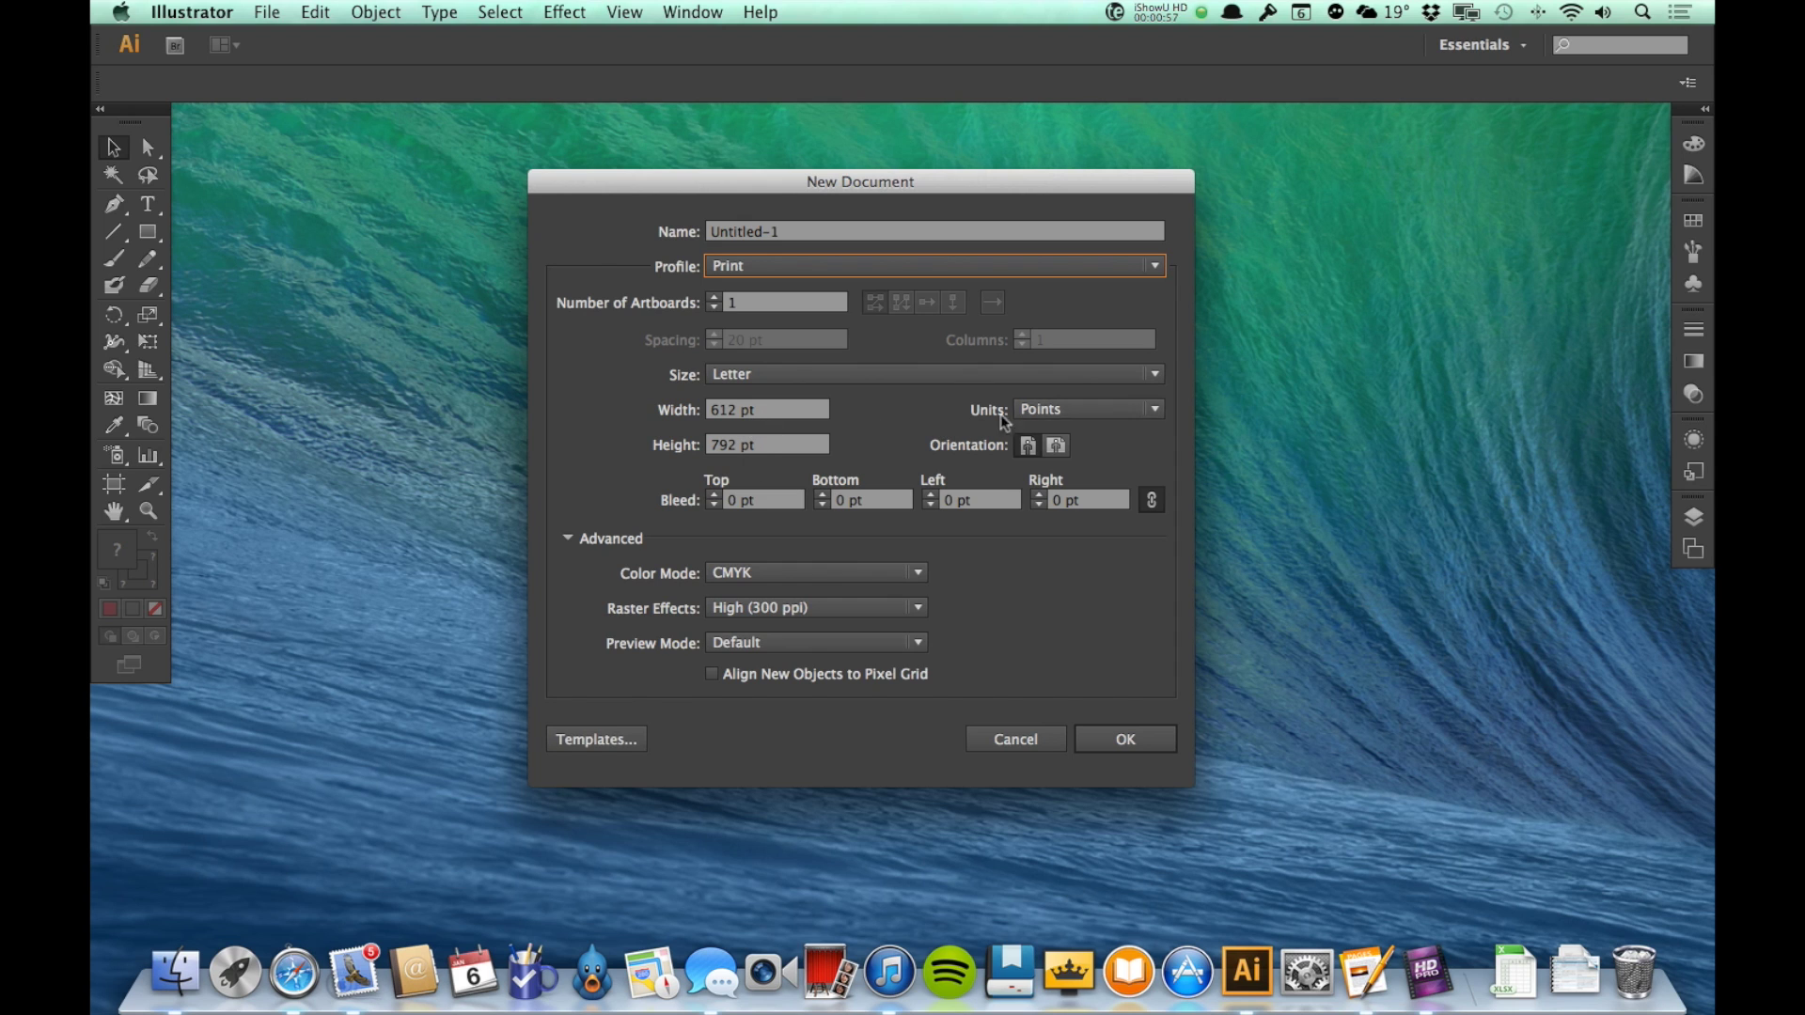
{"action": "left_click", "coordinate": [1086, 414]}
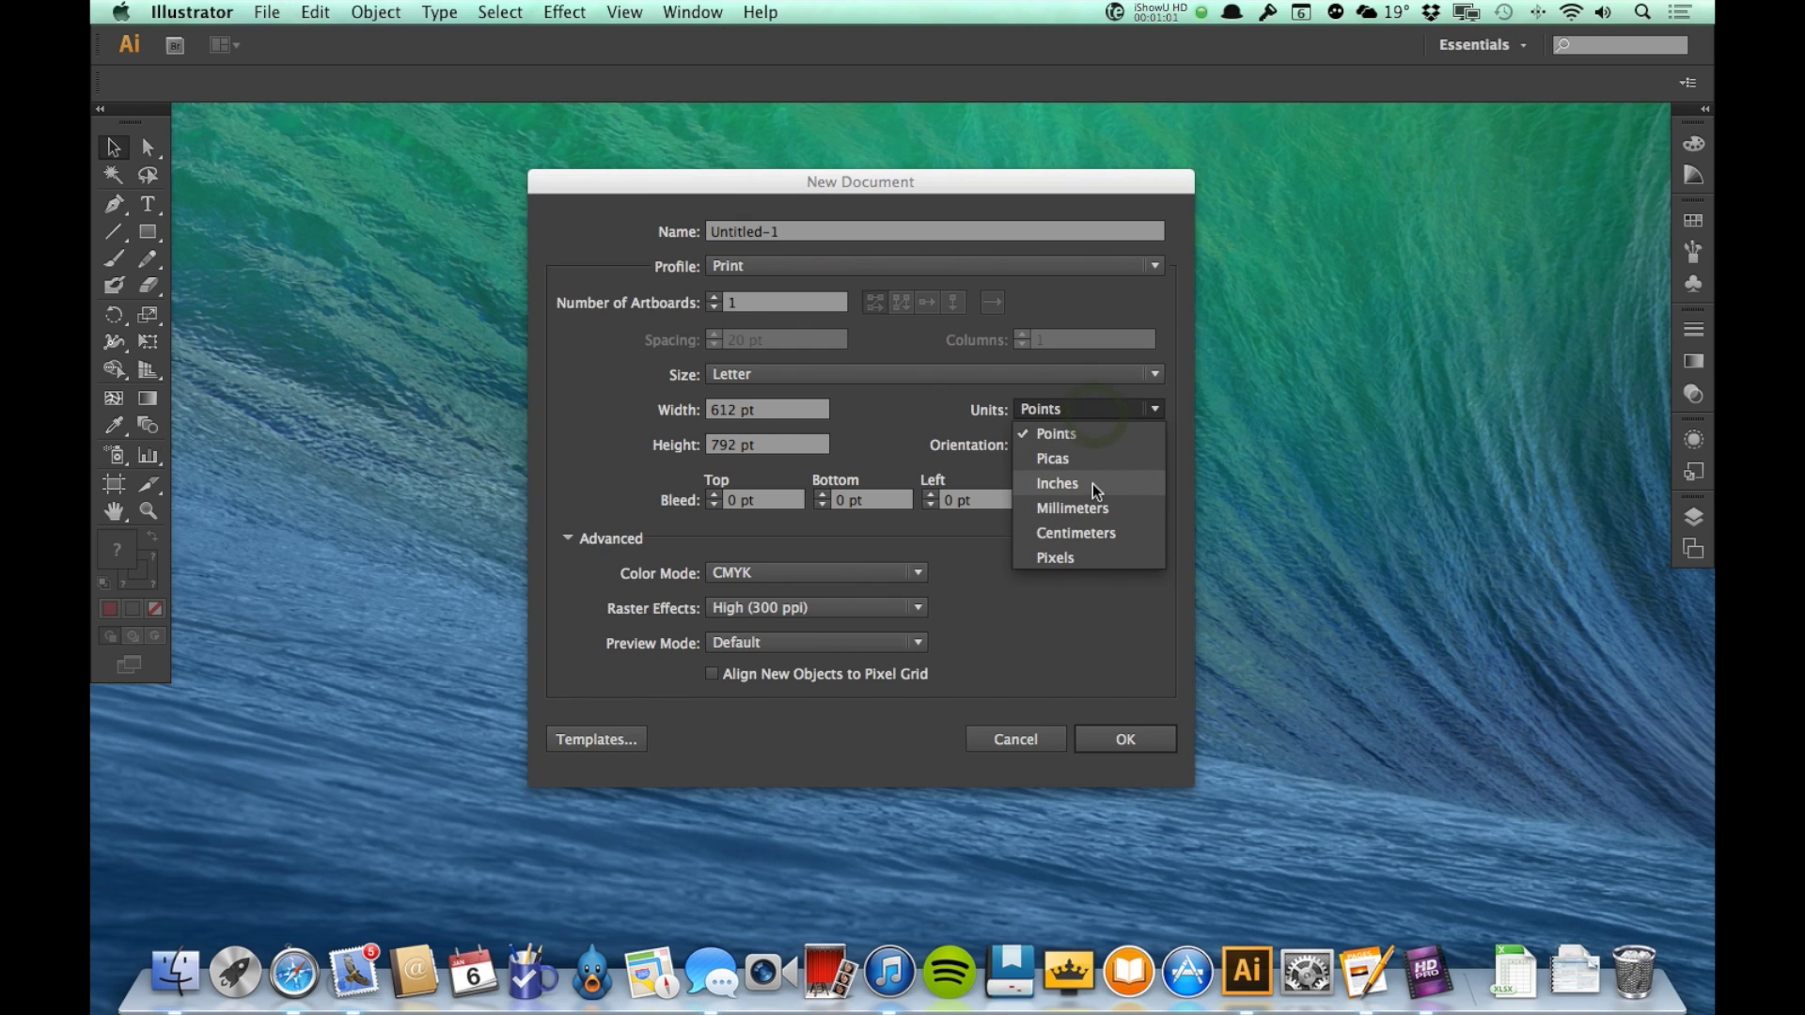
{"action": "left_click", "coordinate": [889, 431]}
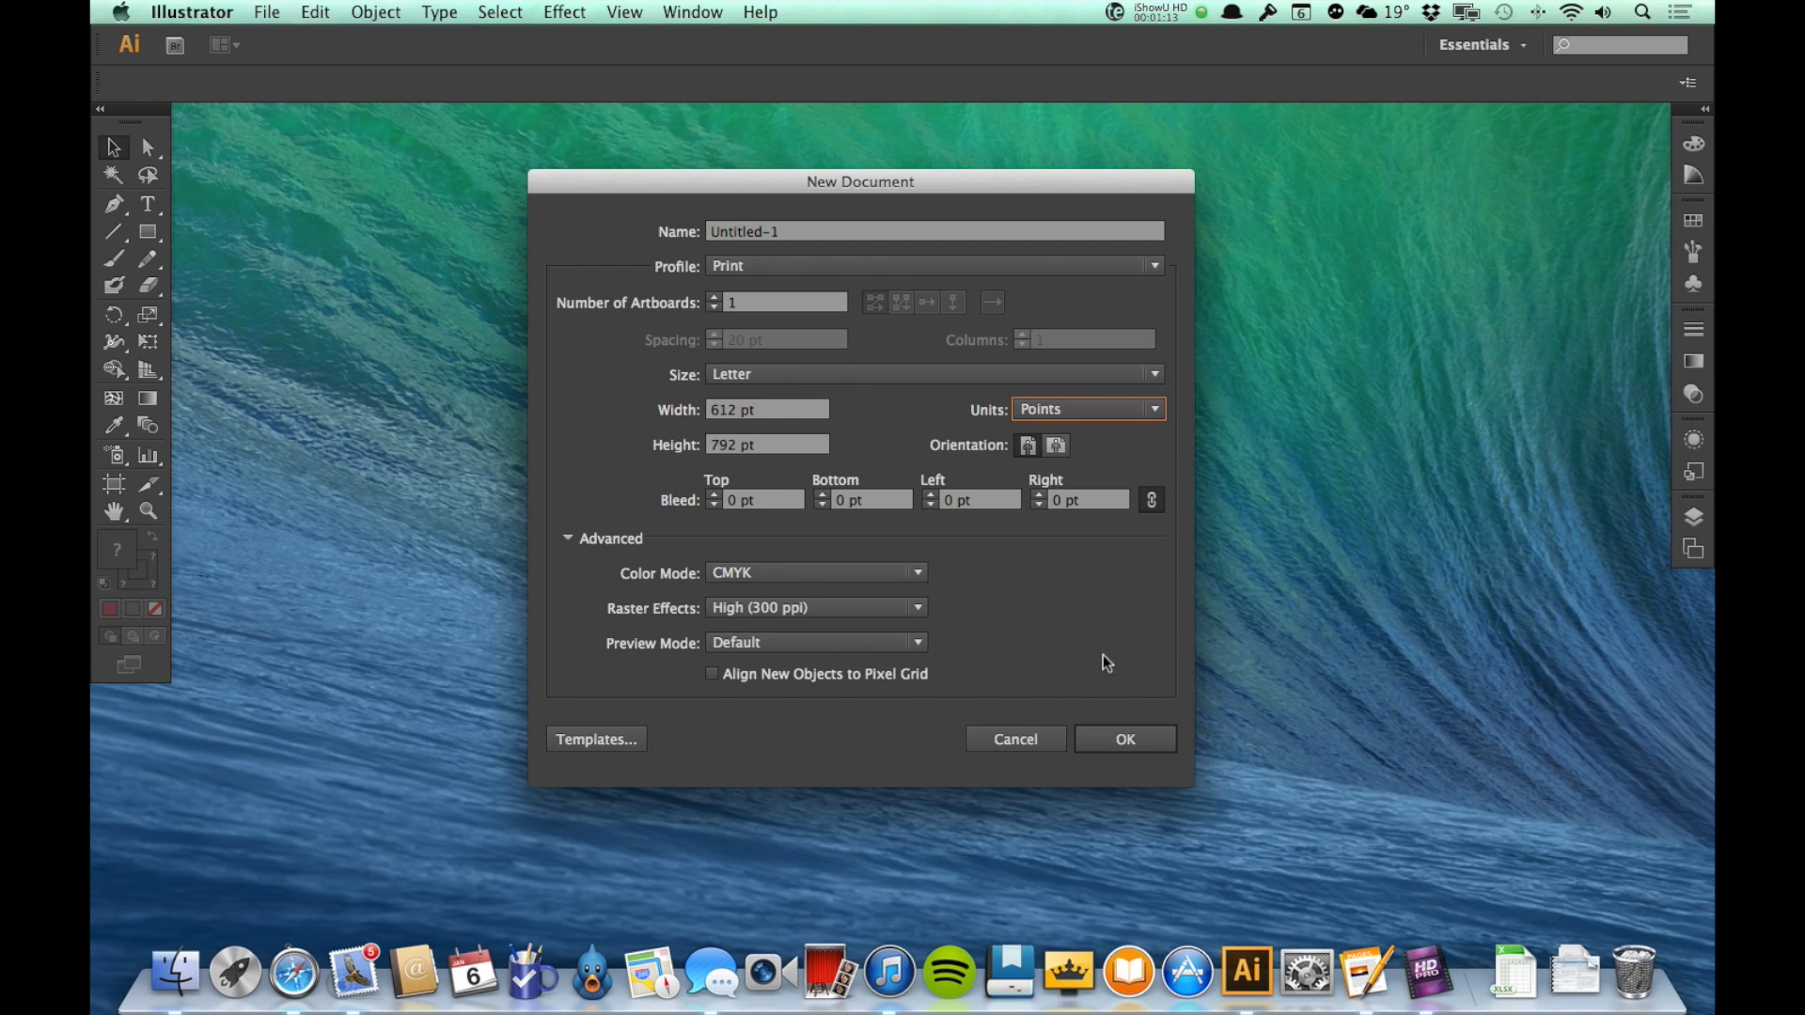
{"action": "left_click", "coordinate": [1007, 737]}
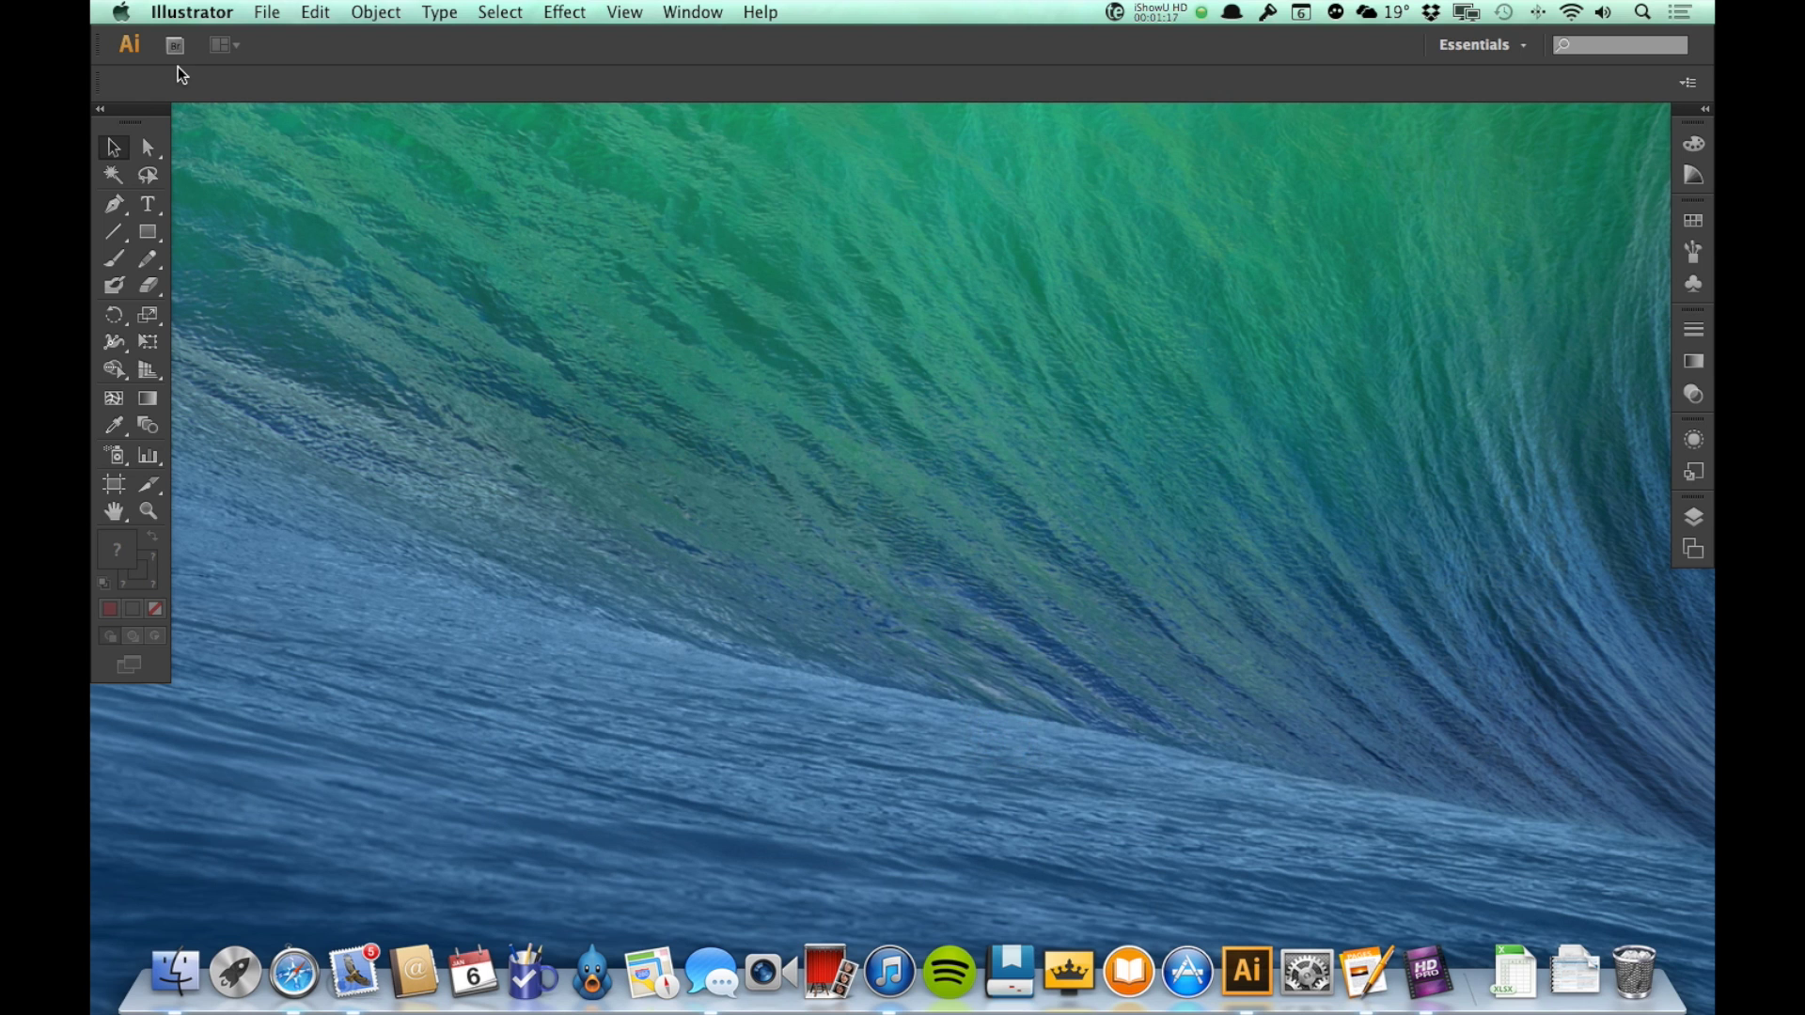
- Set the General unit to Inches in Illustrator's Units preferences
{"action": "left_click", "coordinate": [192, 17]}
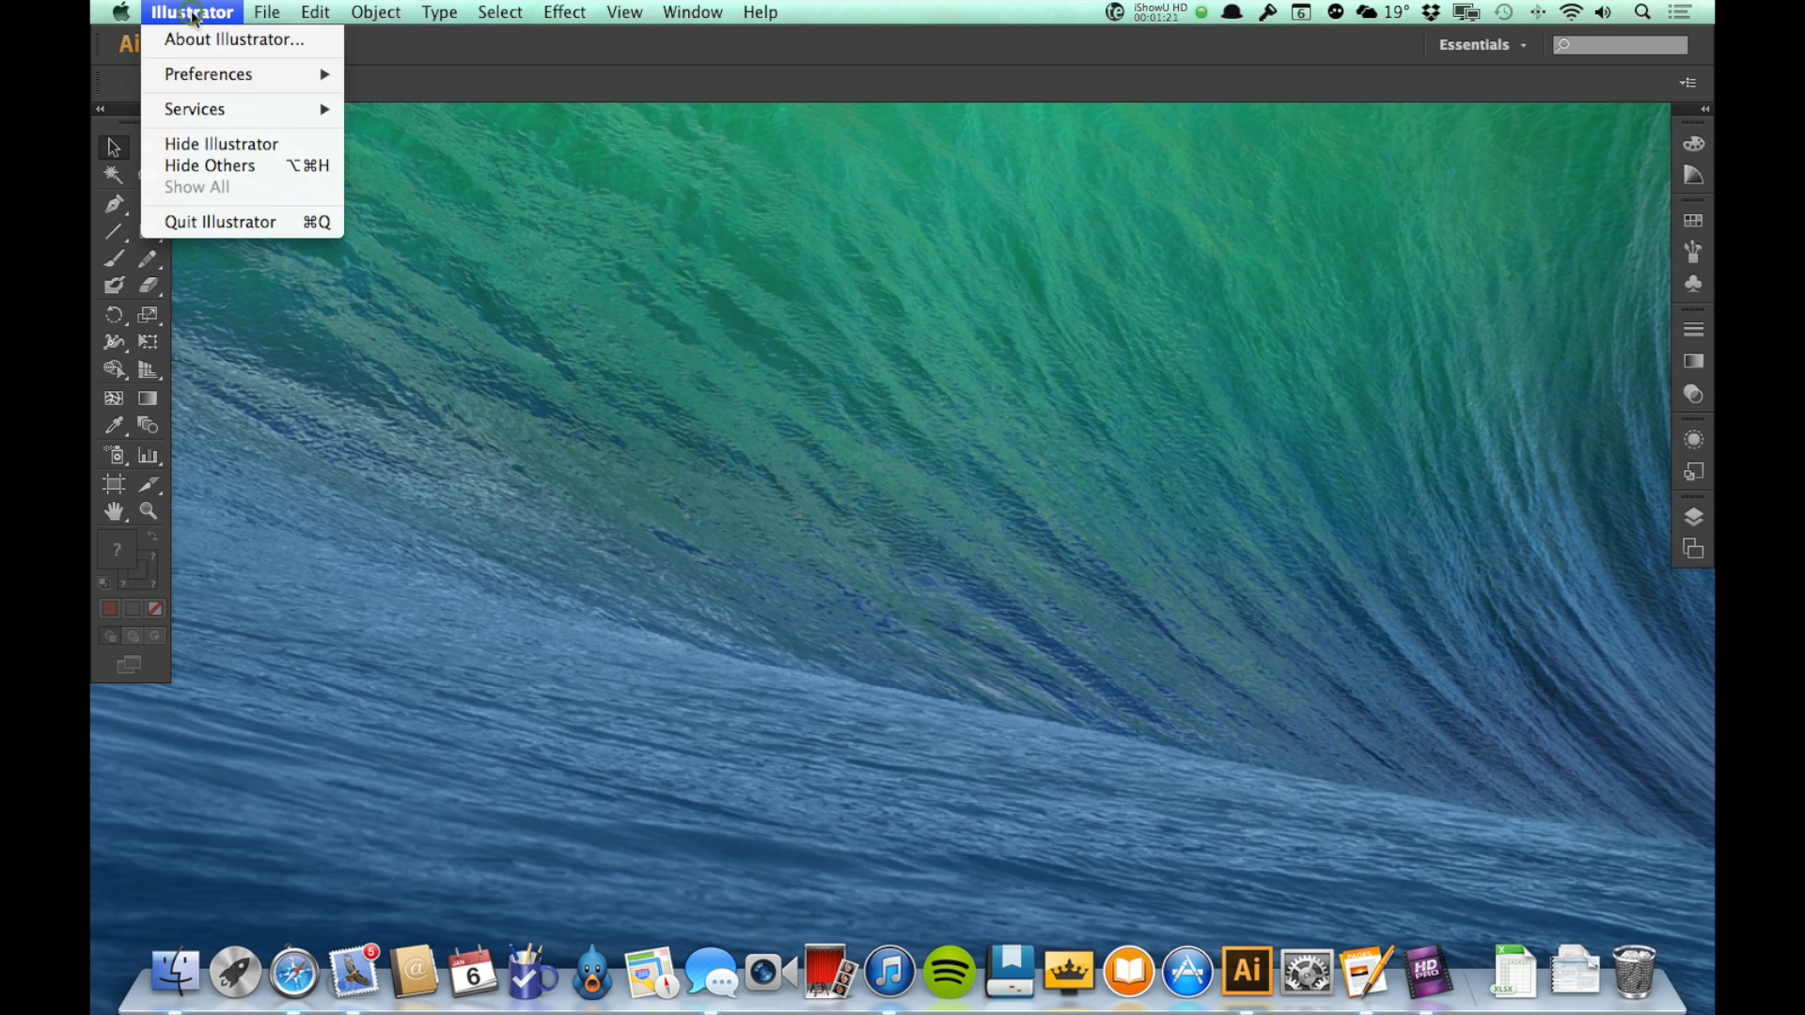
{"action": "mouse_move", "coordinate": [197, 75]}
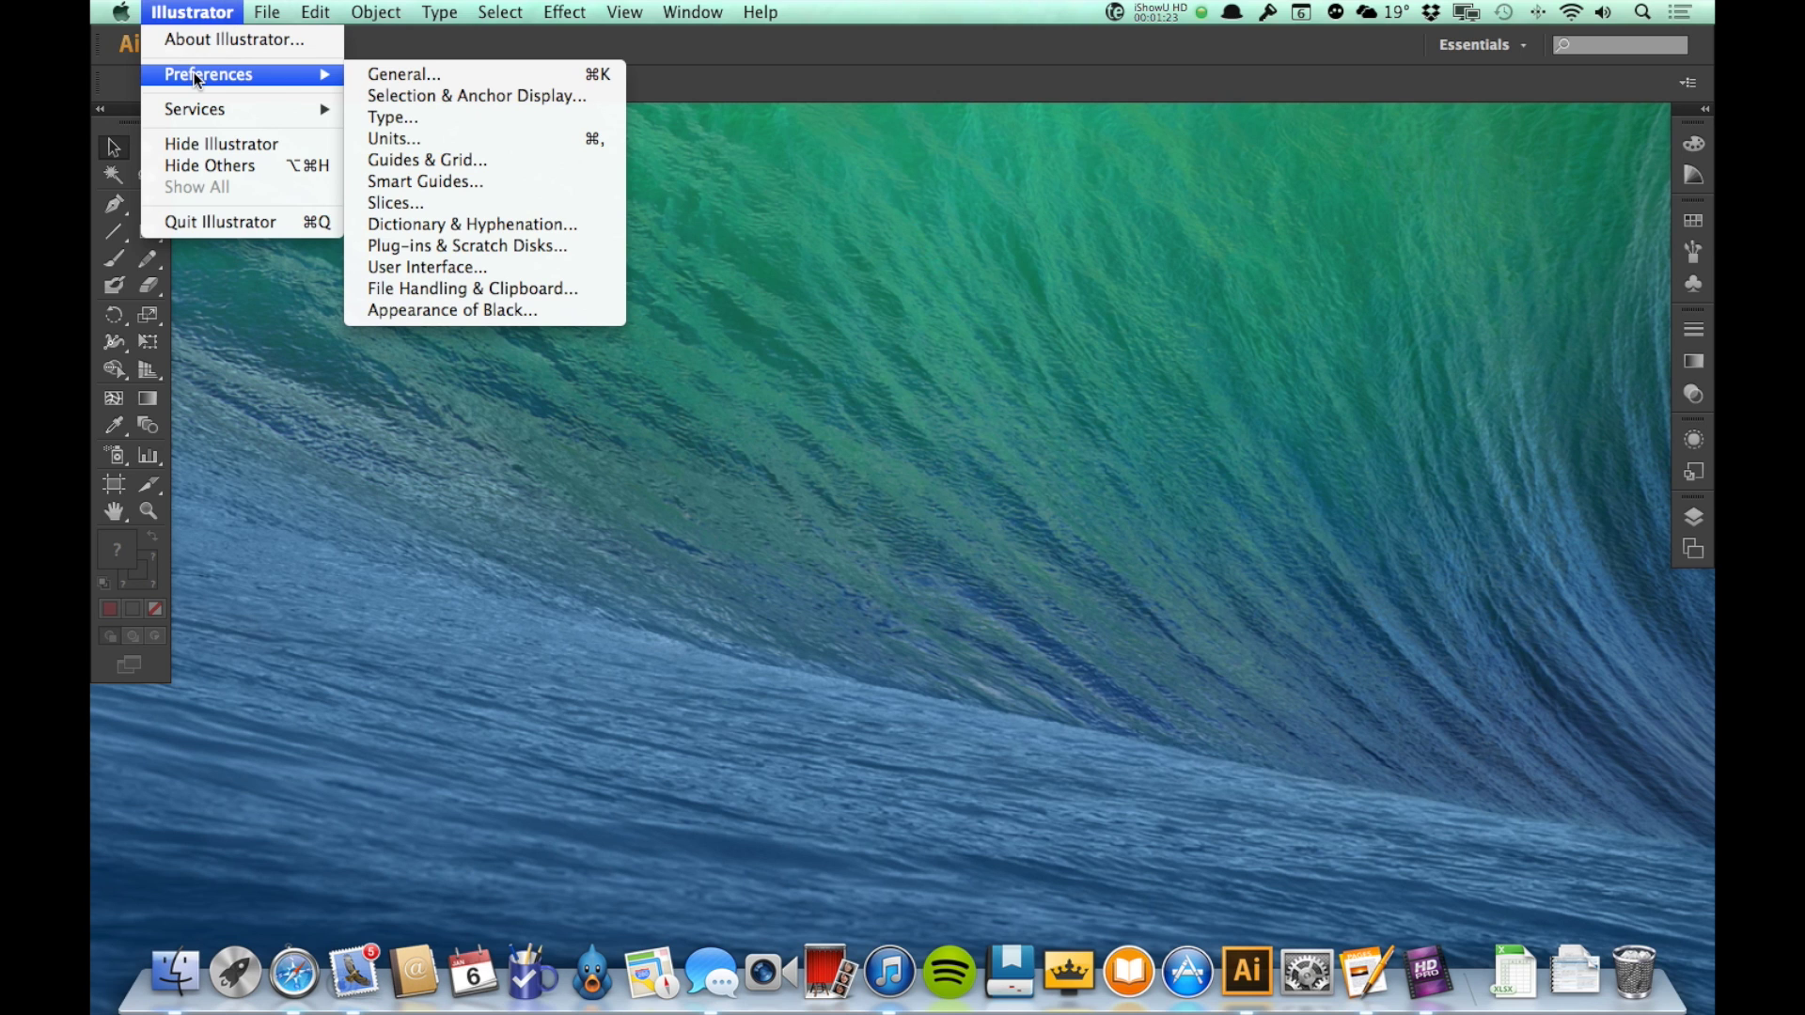
{"action": "mouse_move", "coordinate": [310, 17]}
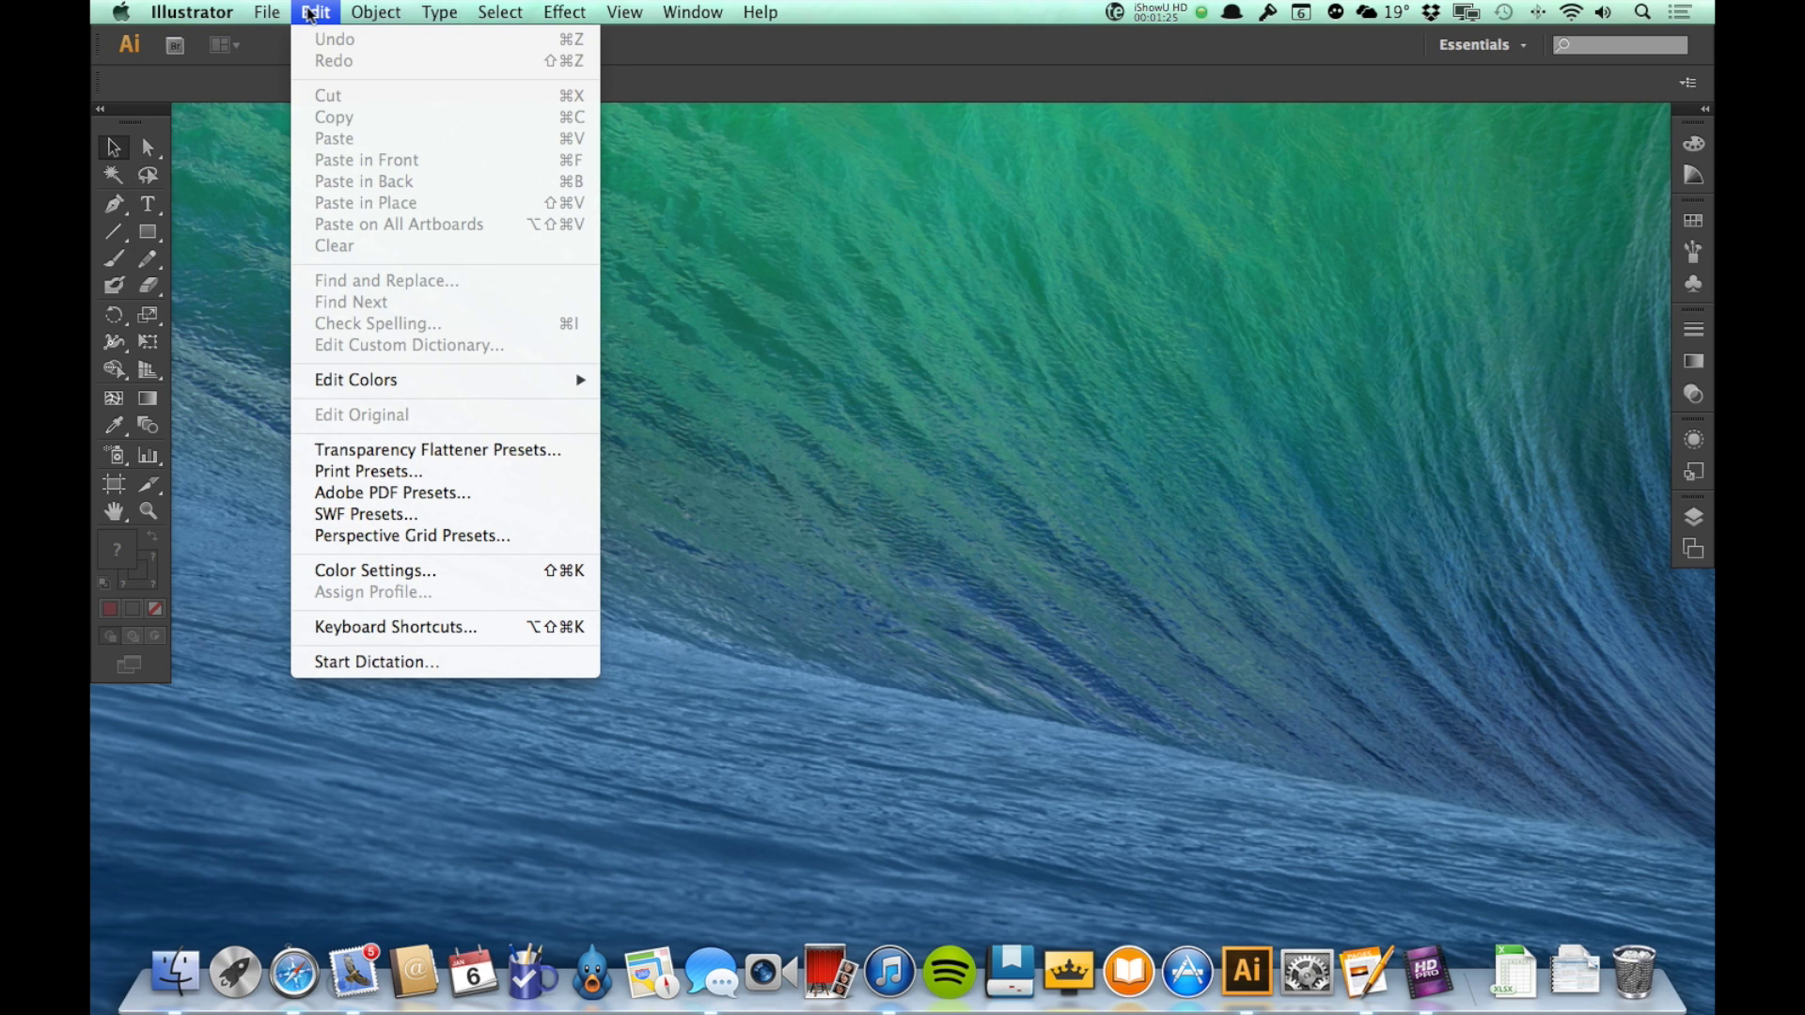
{"action": "mouse_move", "coordinate": [193, 13]}
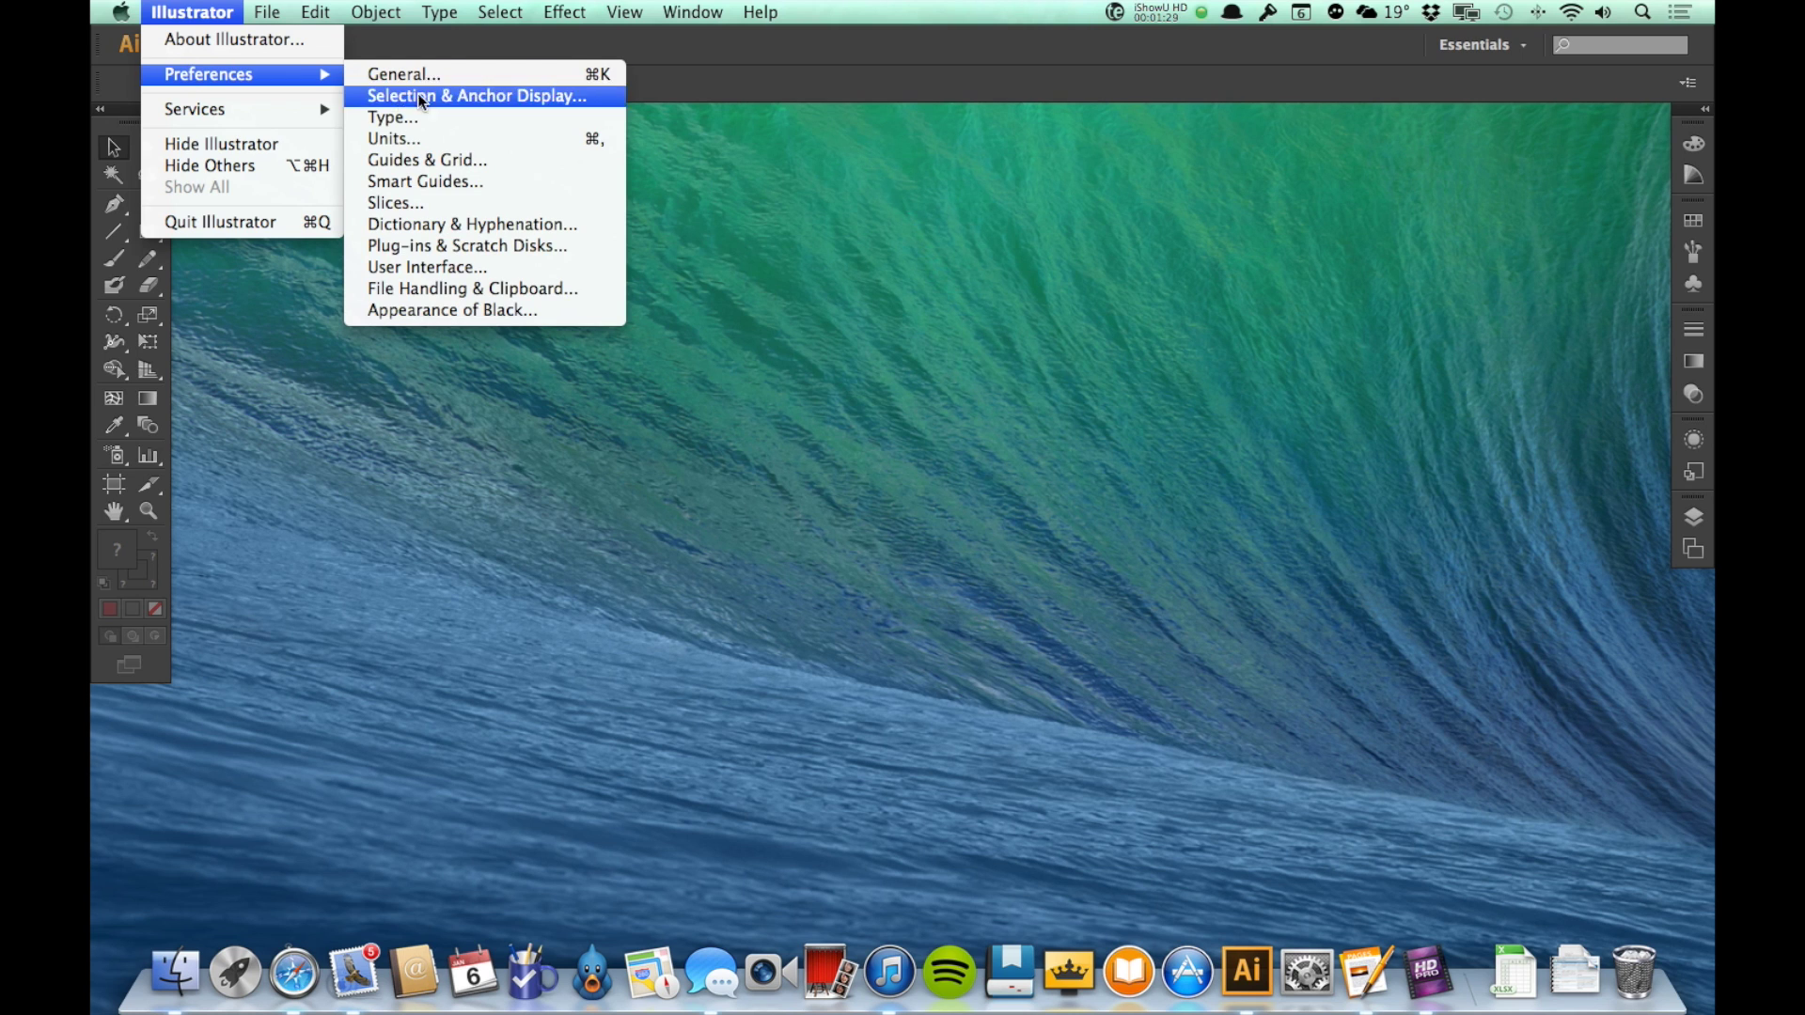
{"action": "left_click", "coordinate": [471, 137]}
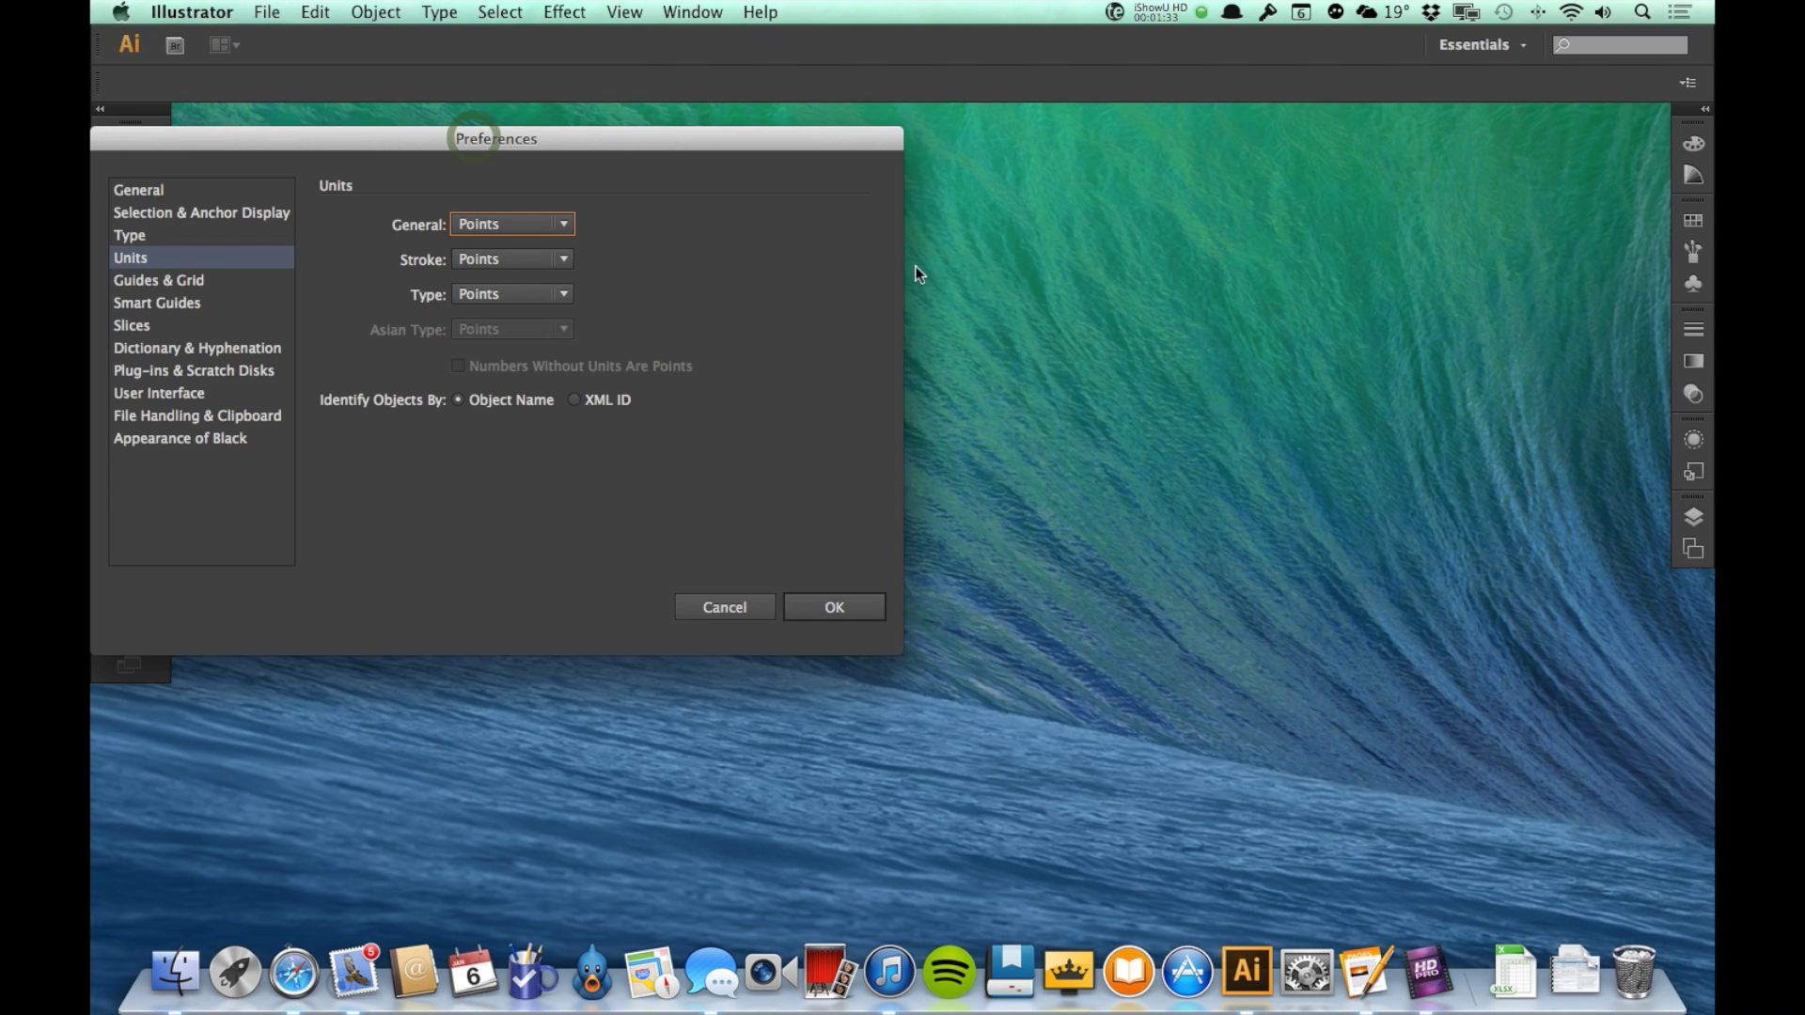
{"action": "left_click_drag", "start_coordinate": [705, 144], "coordinate": [1169, 215]}
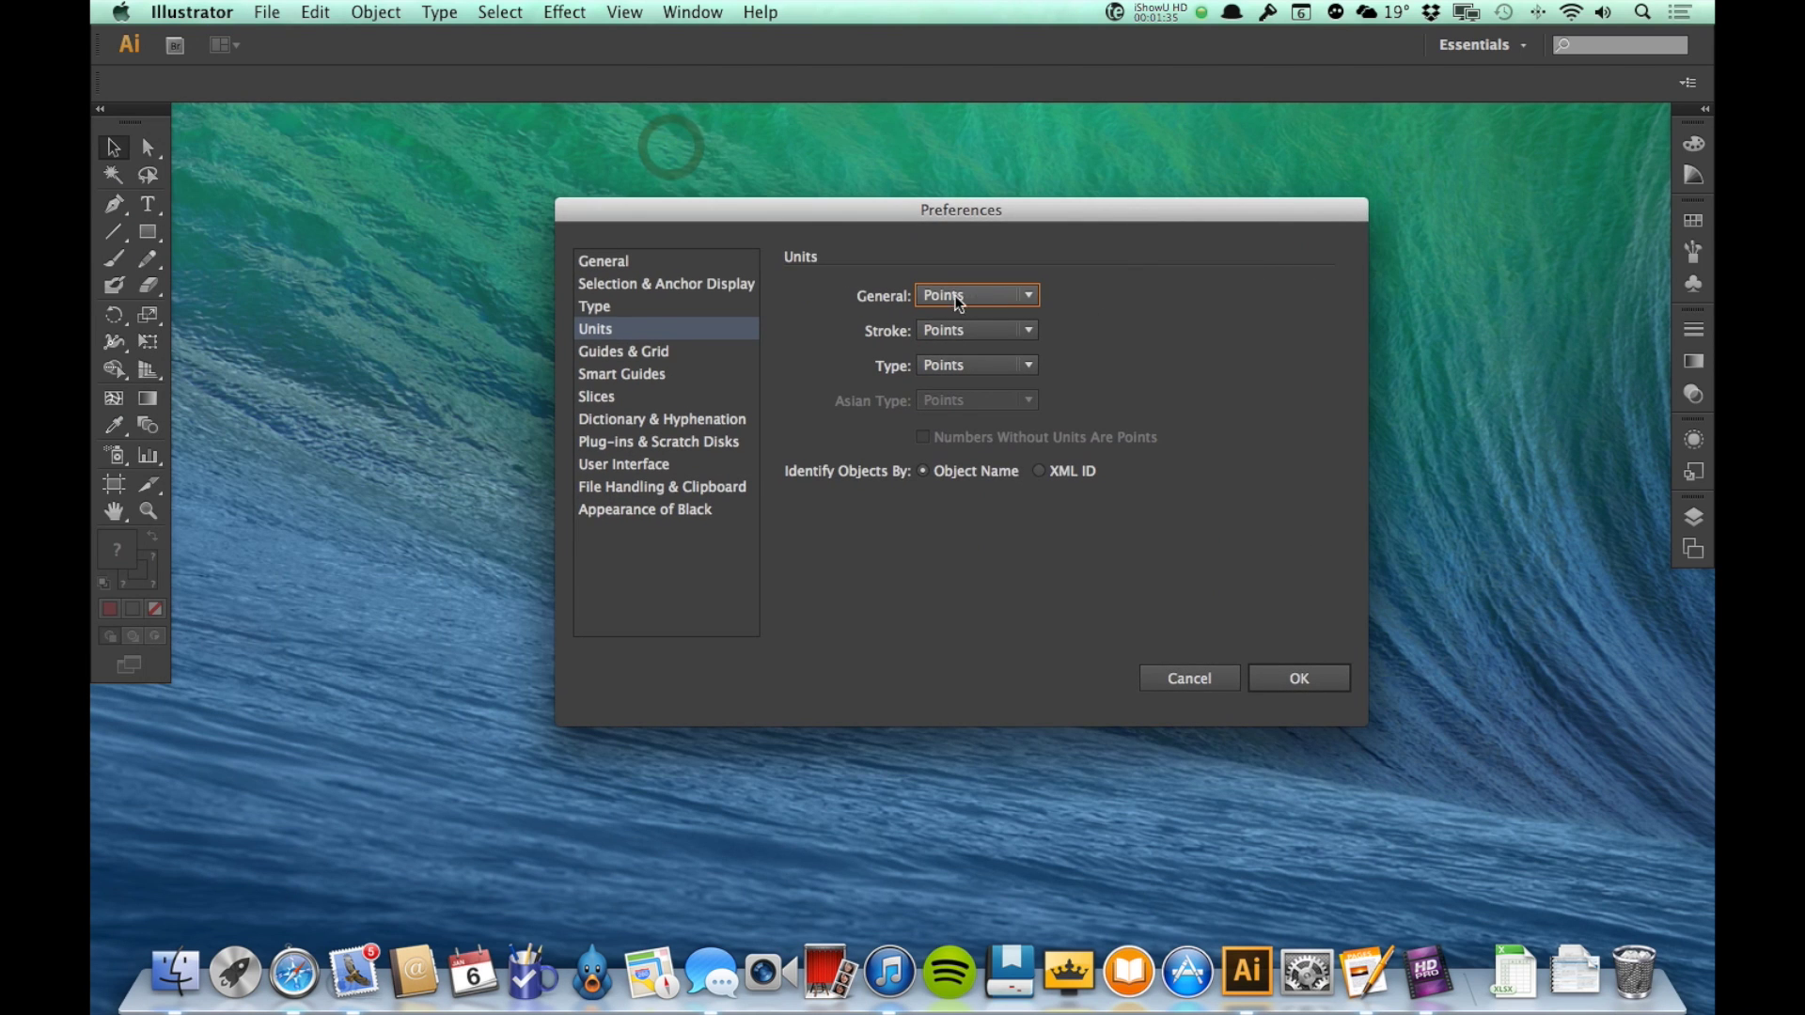
{"action": "left_click", "coordinate": [1030, 297]}
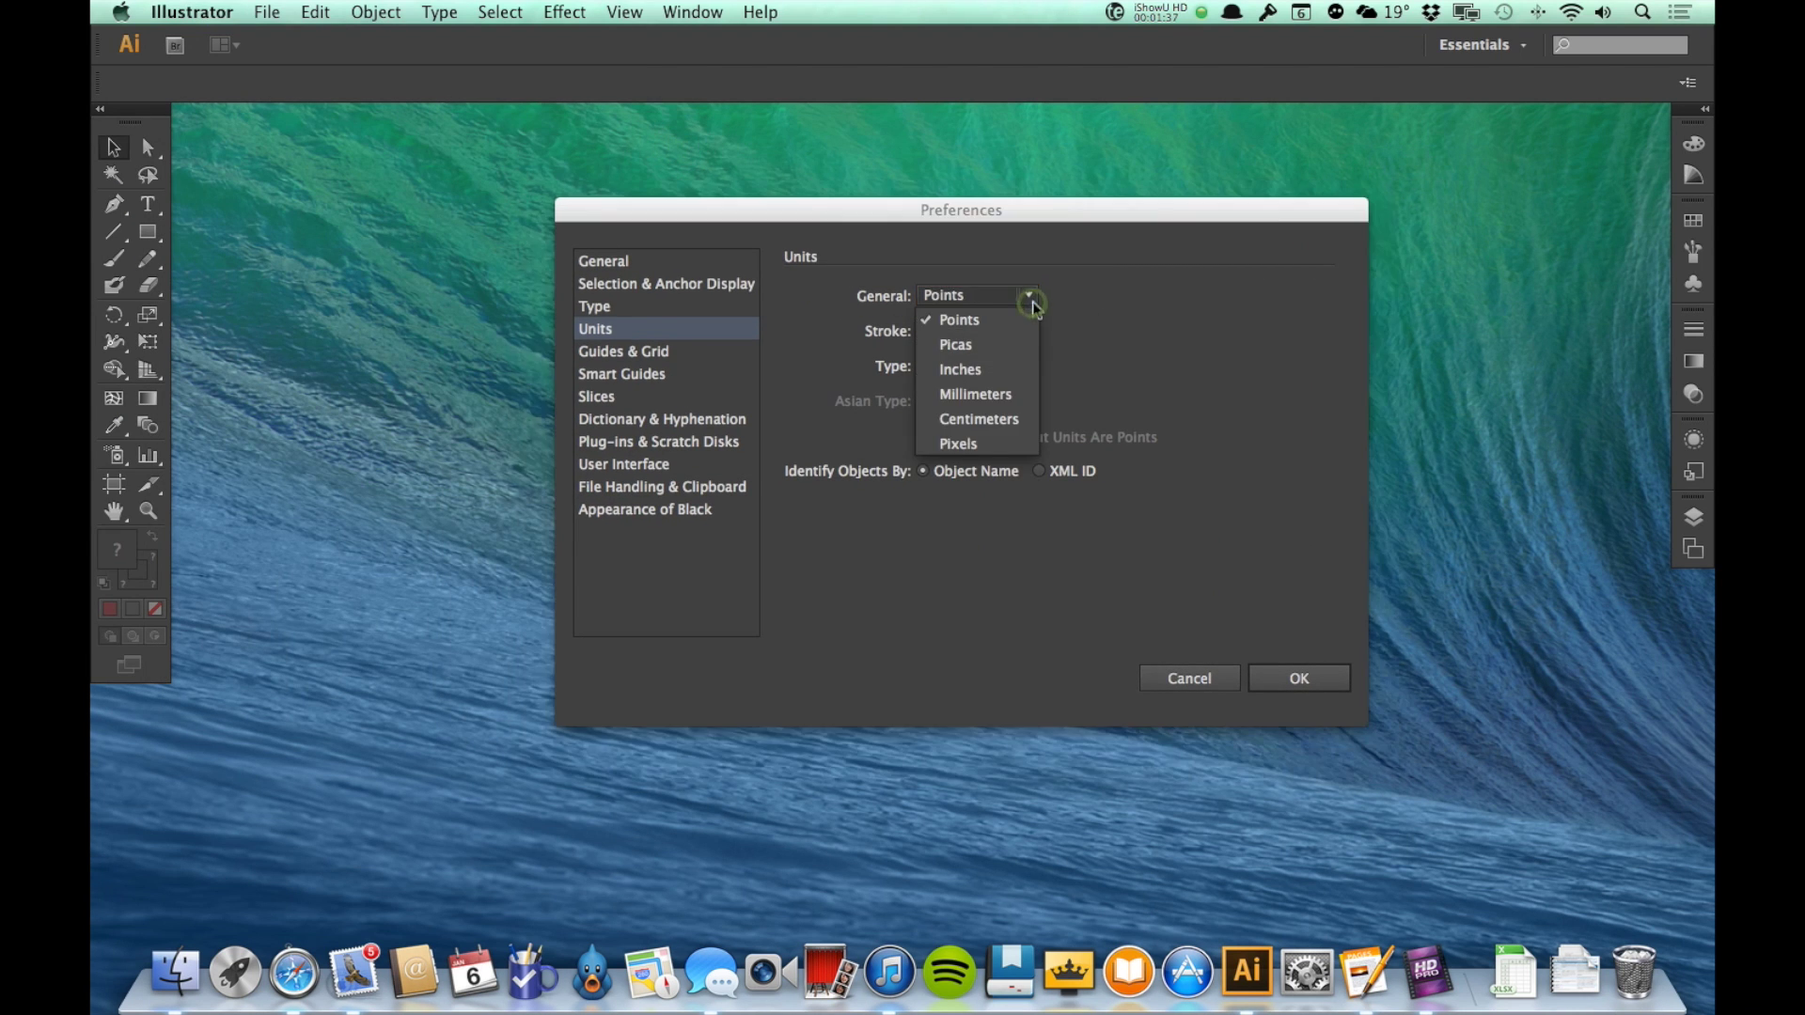
{"action": "left_click", "coordinate": [992, 372]}
{"action": "left_click", "coordinate": [1300, 678]}
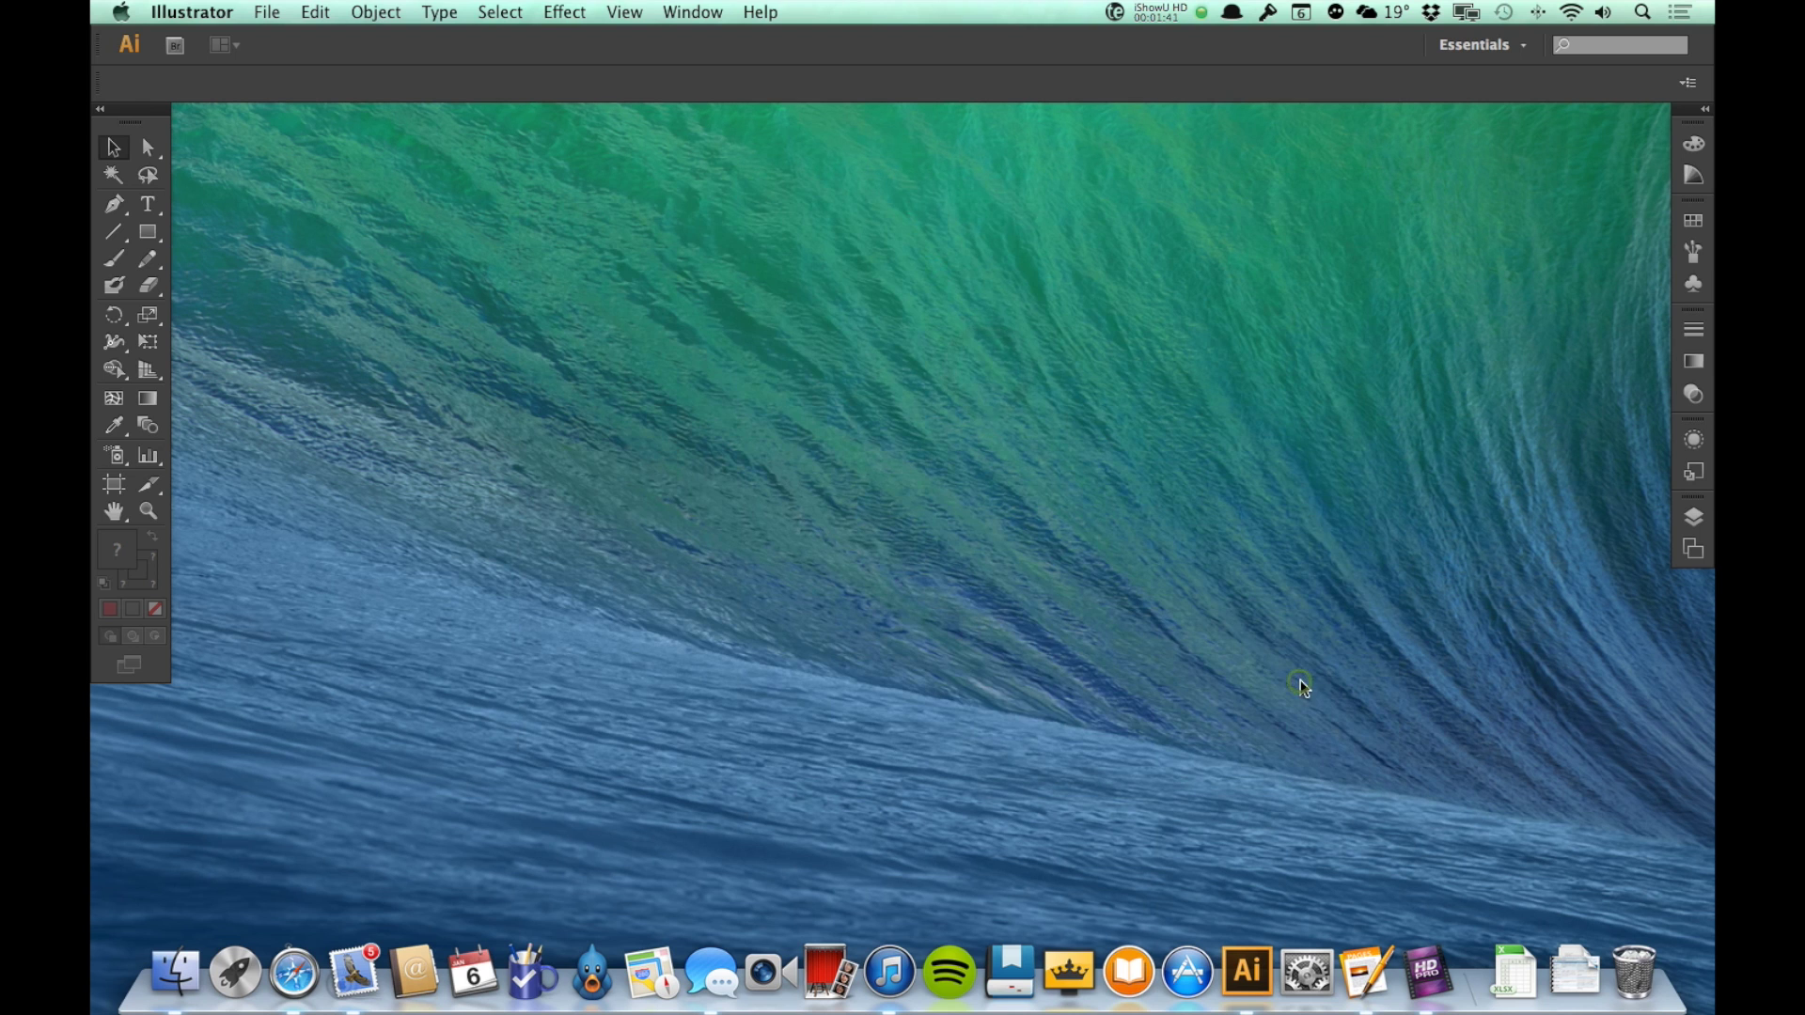
- Create a new Letter-size document, 8.5 x 11 inches, named Untitled-1
{"action": "left_click", "coordinate": [268, 12]}
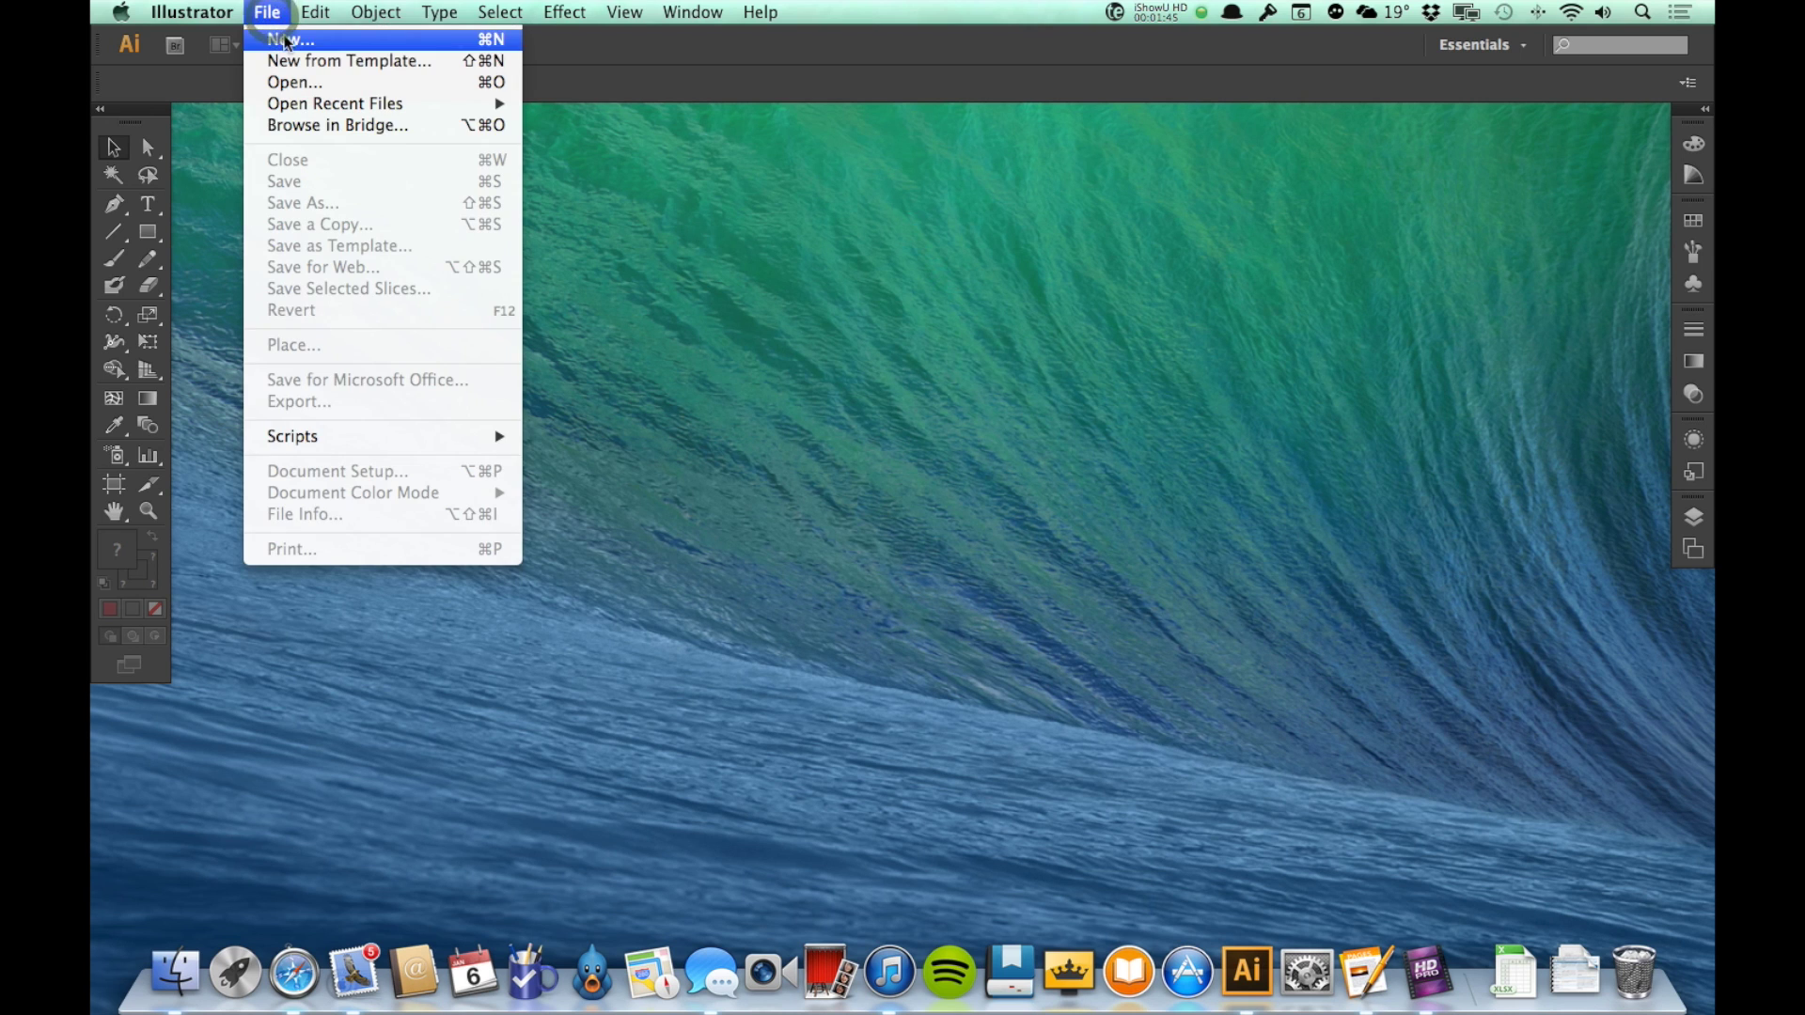
{"action": "left_click", "coordinate": [283, 37]}
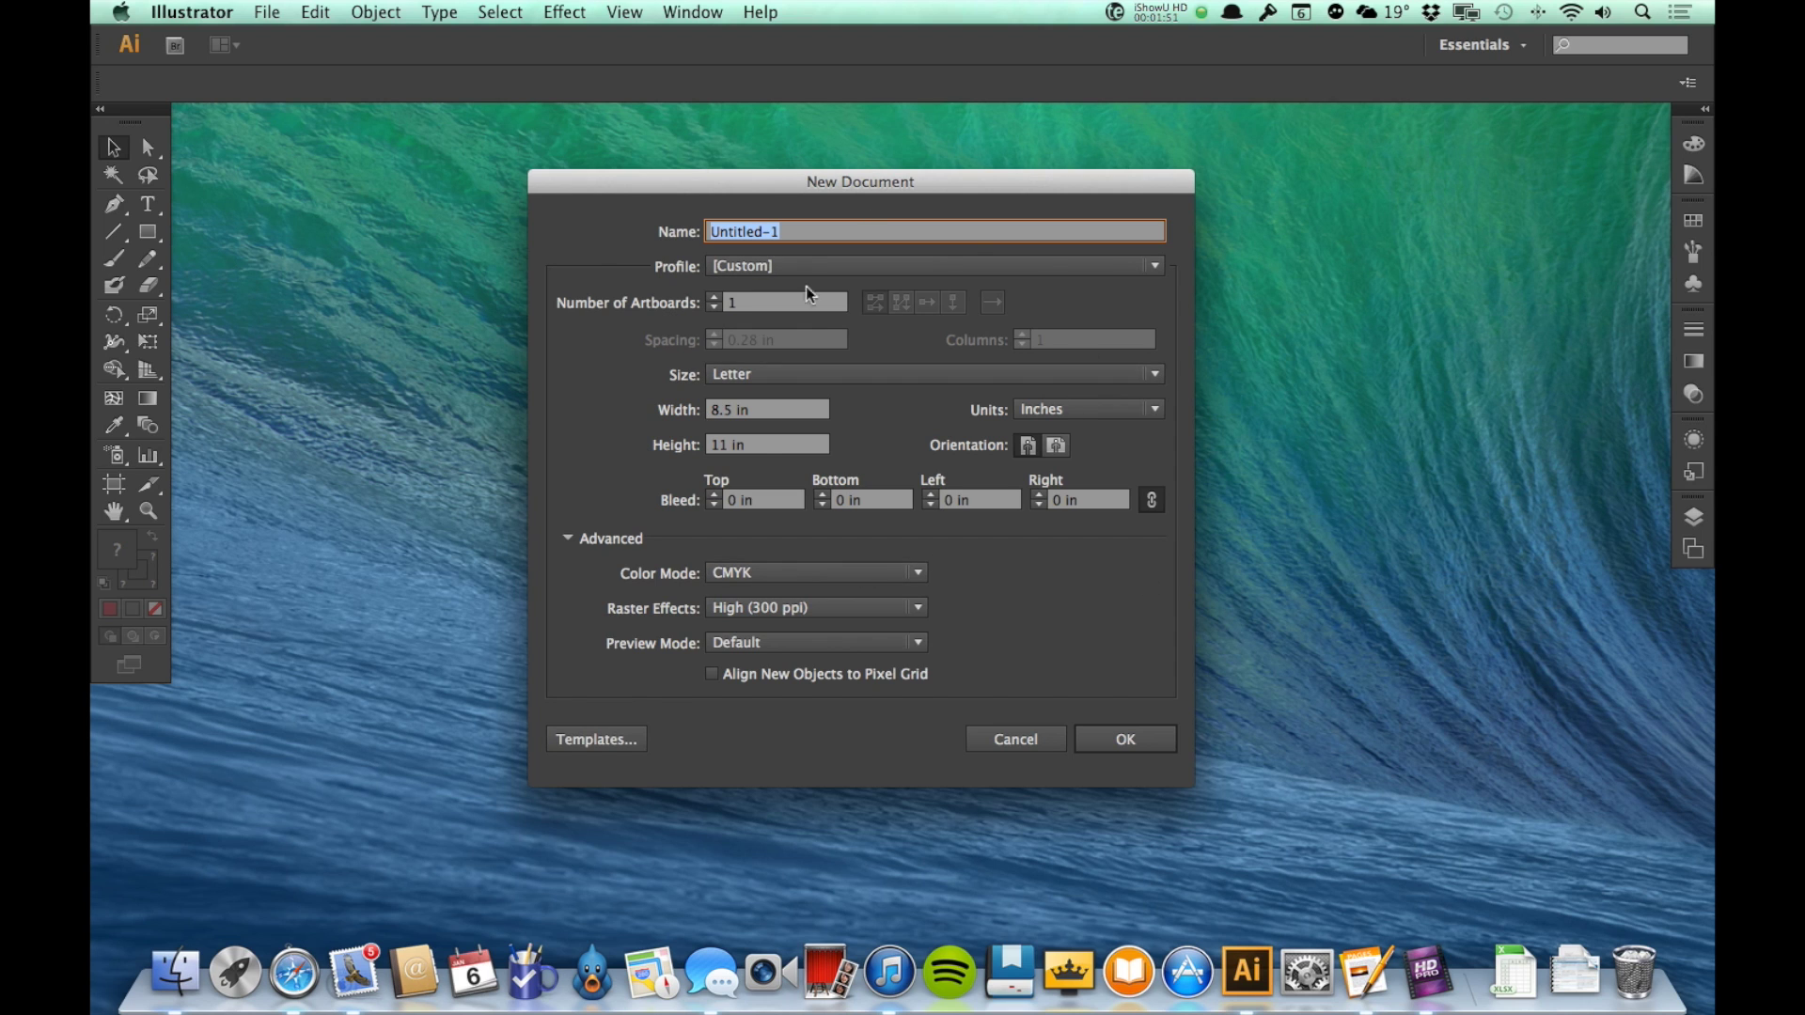
{"action": "left_click", "coordinate": [1138, 747]}
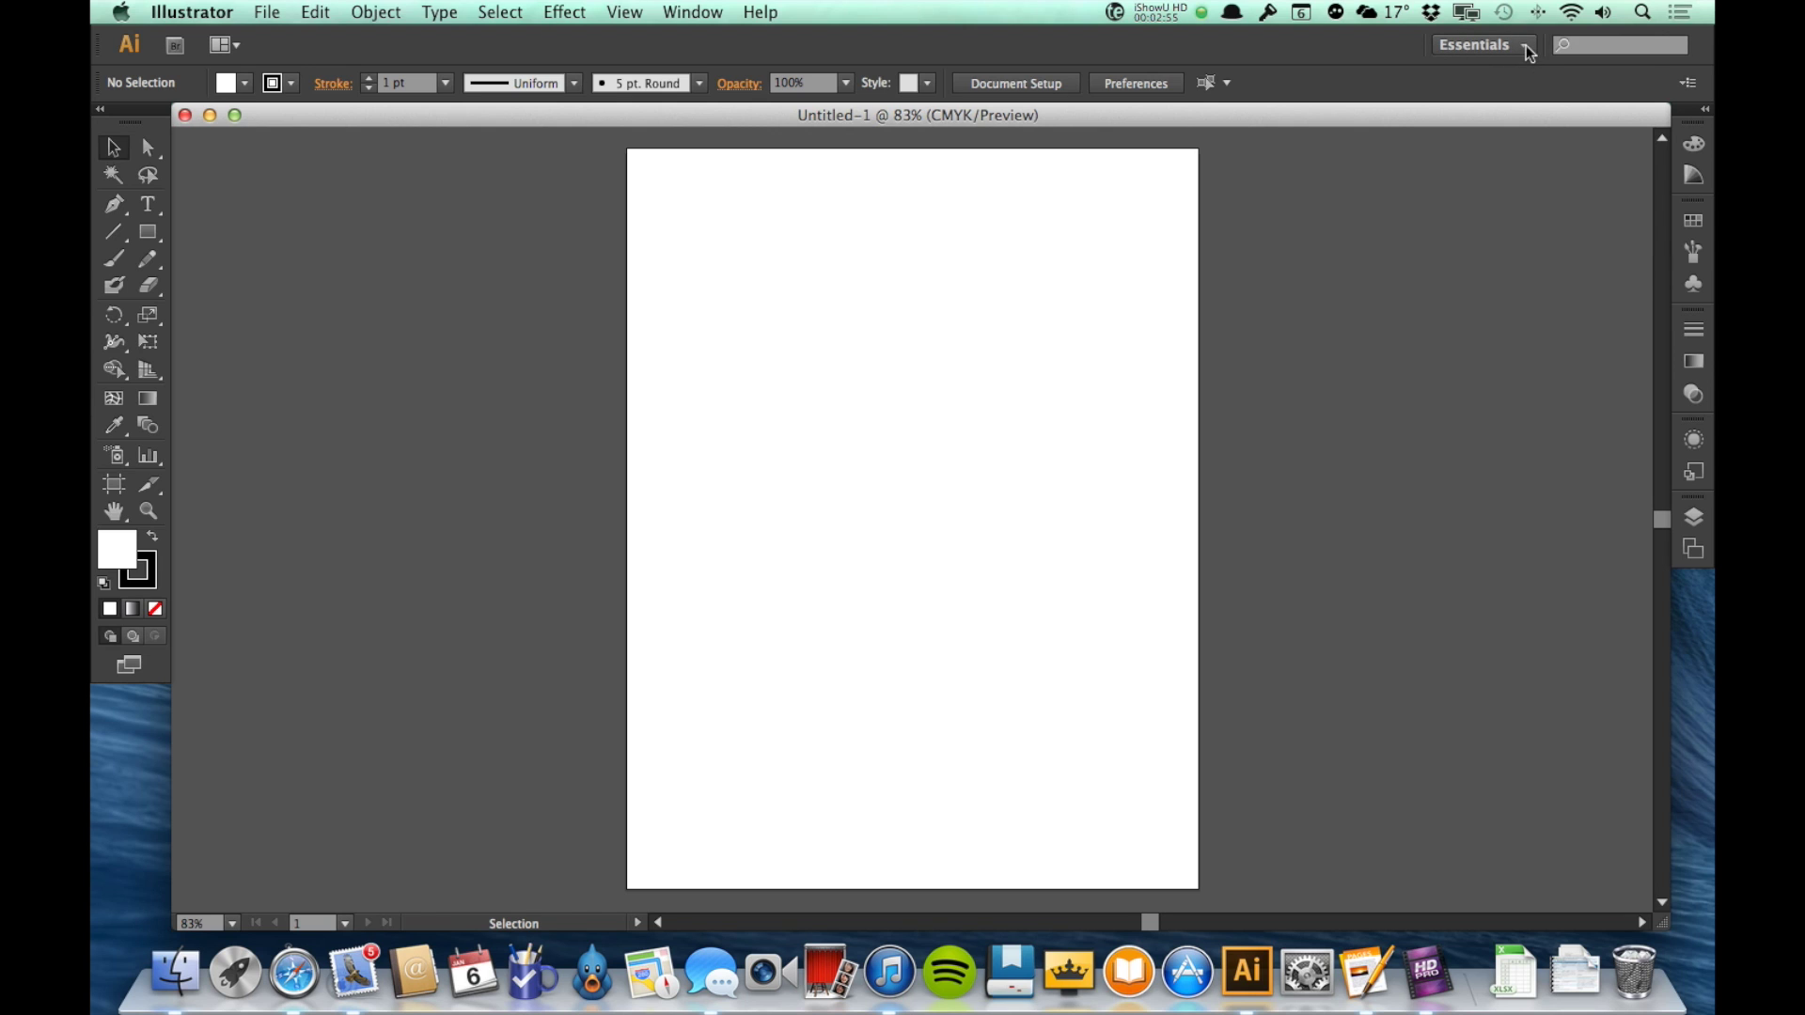
{"action": "left_click", "coordinate": [1530, 53]}
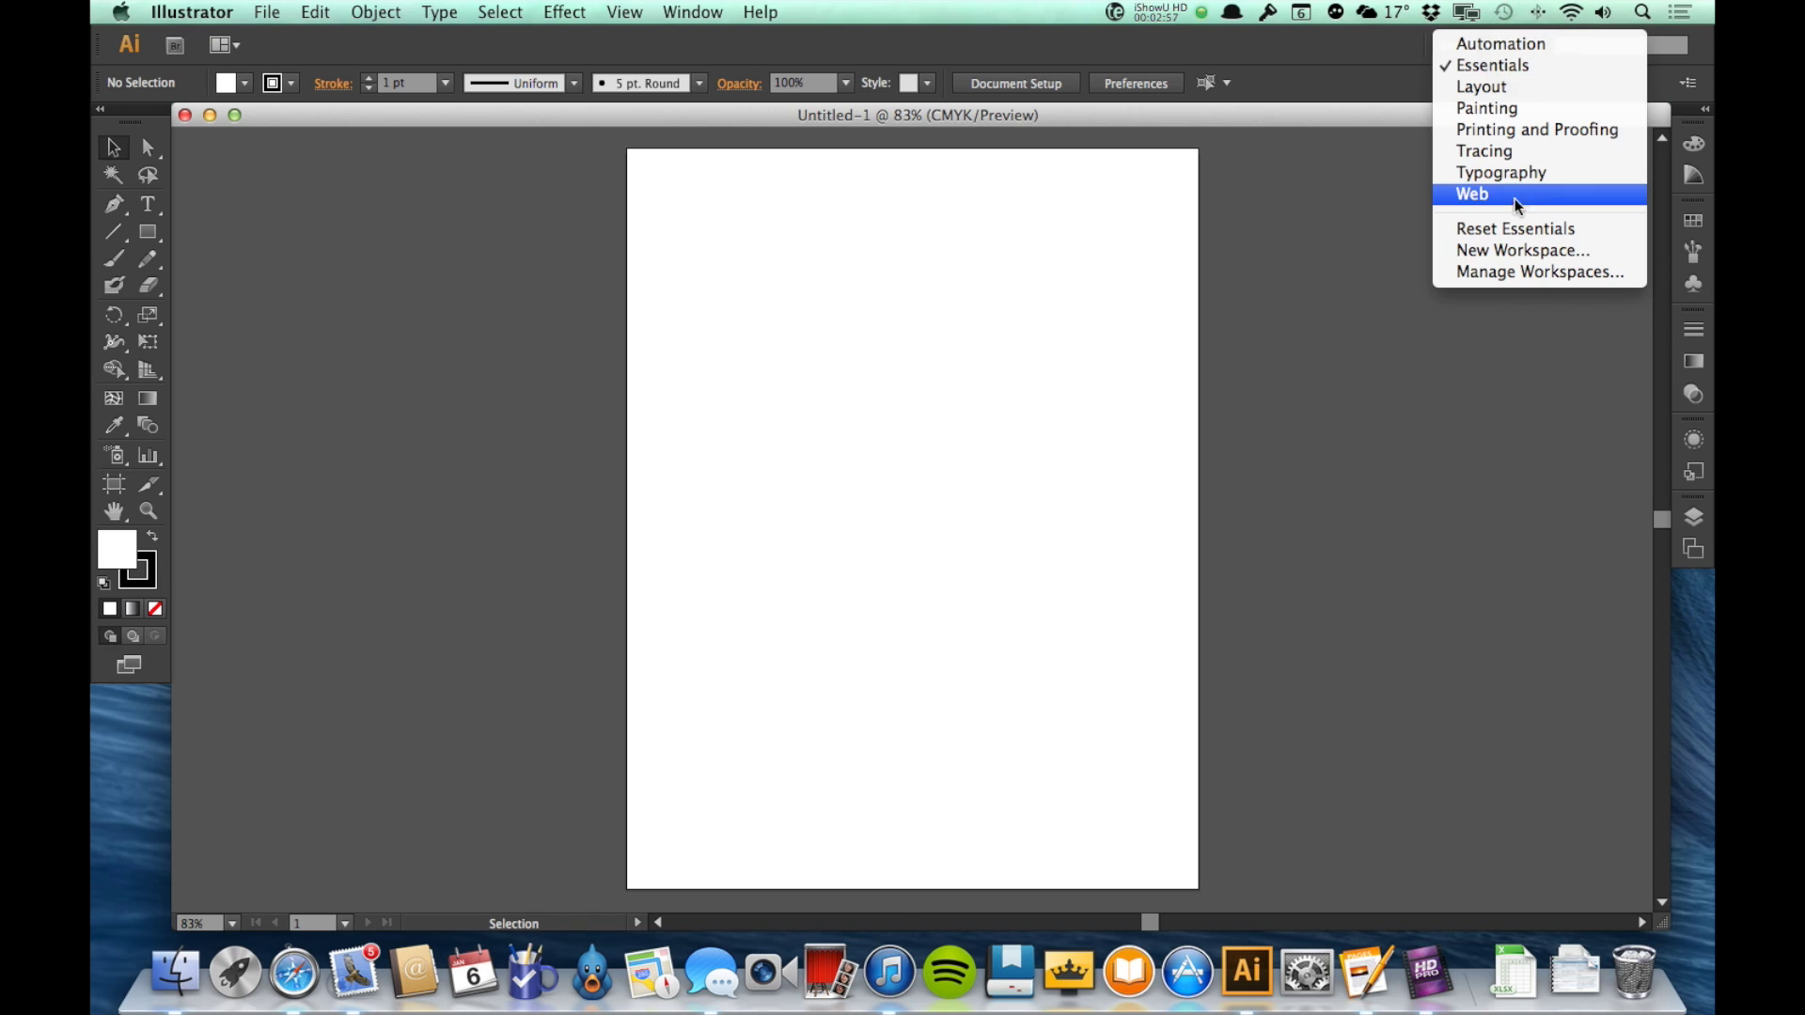
{"action": "left_click", "coordinate": [1365, 45]}
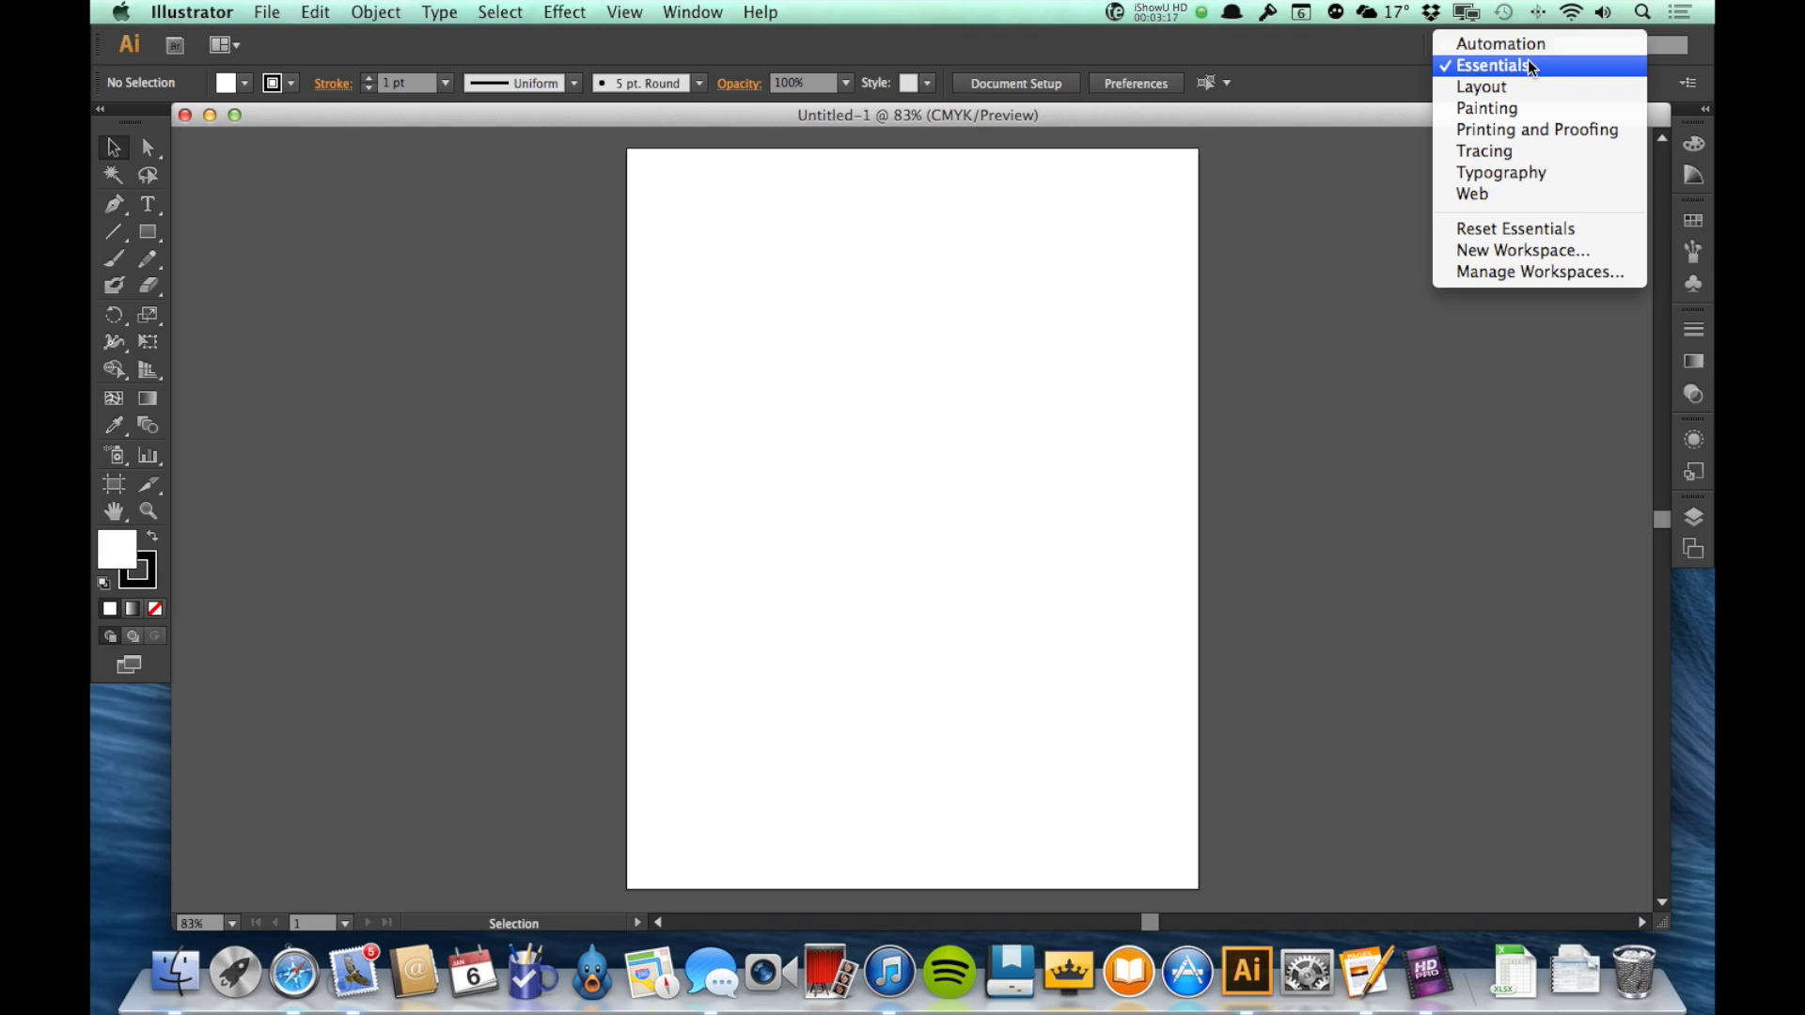
{"action": "left_click", "coordinate": [1527, 63]}
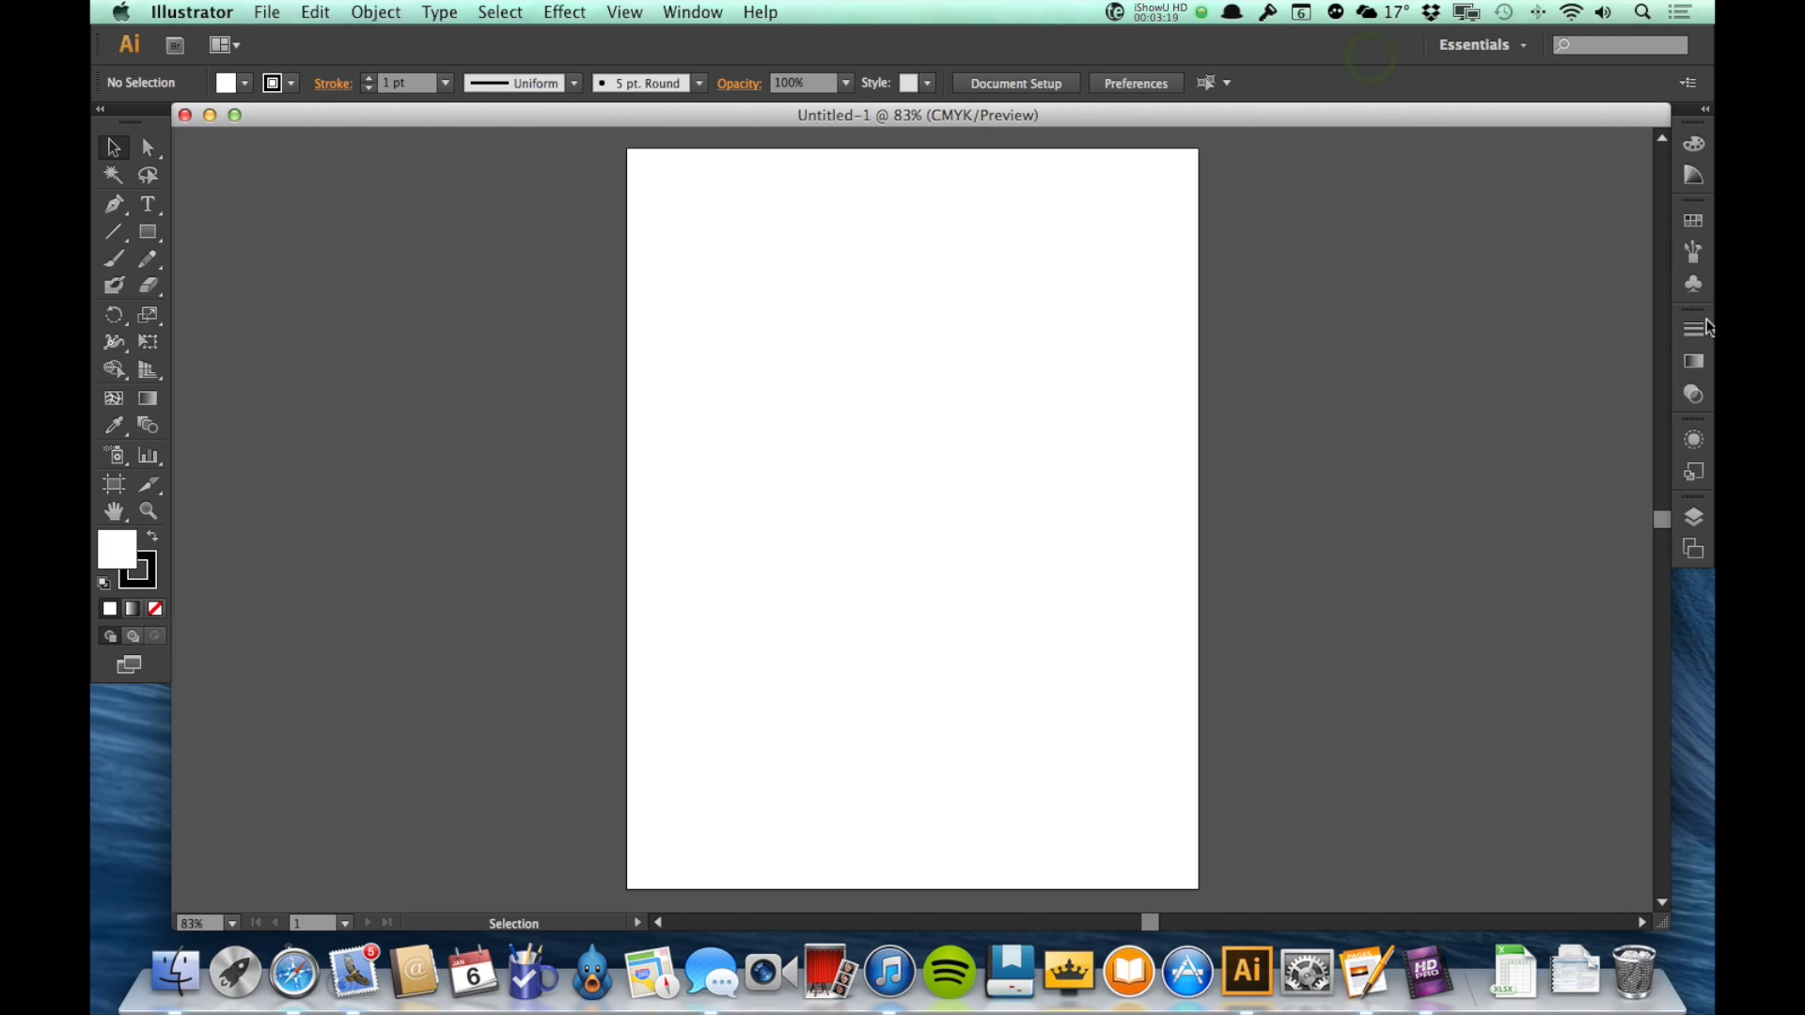
{"action": "left_click", "coordinate": [1515, 45]}
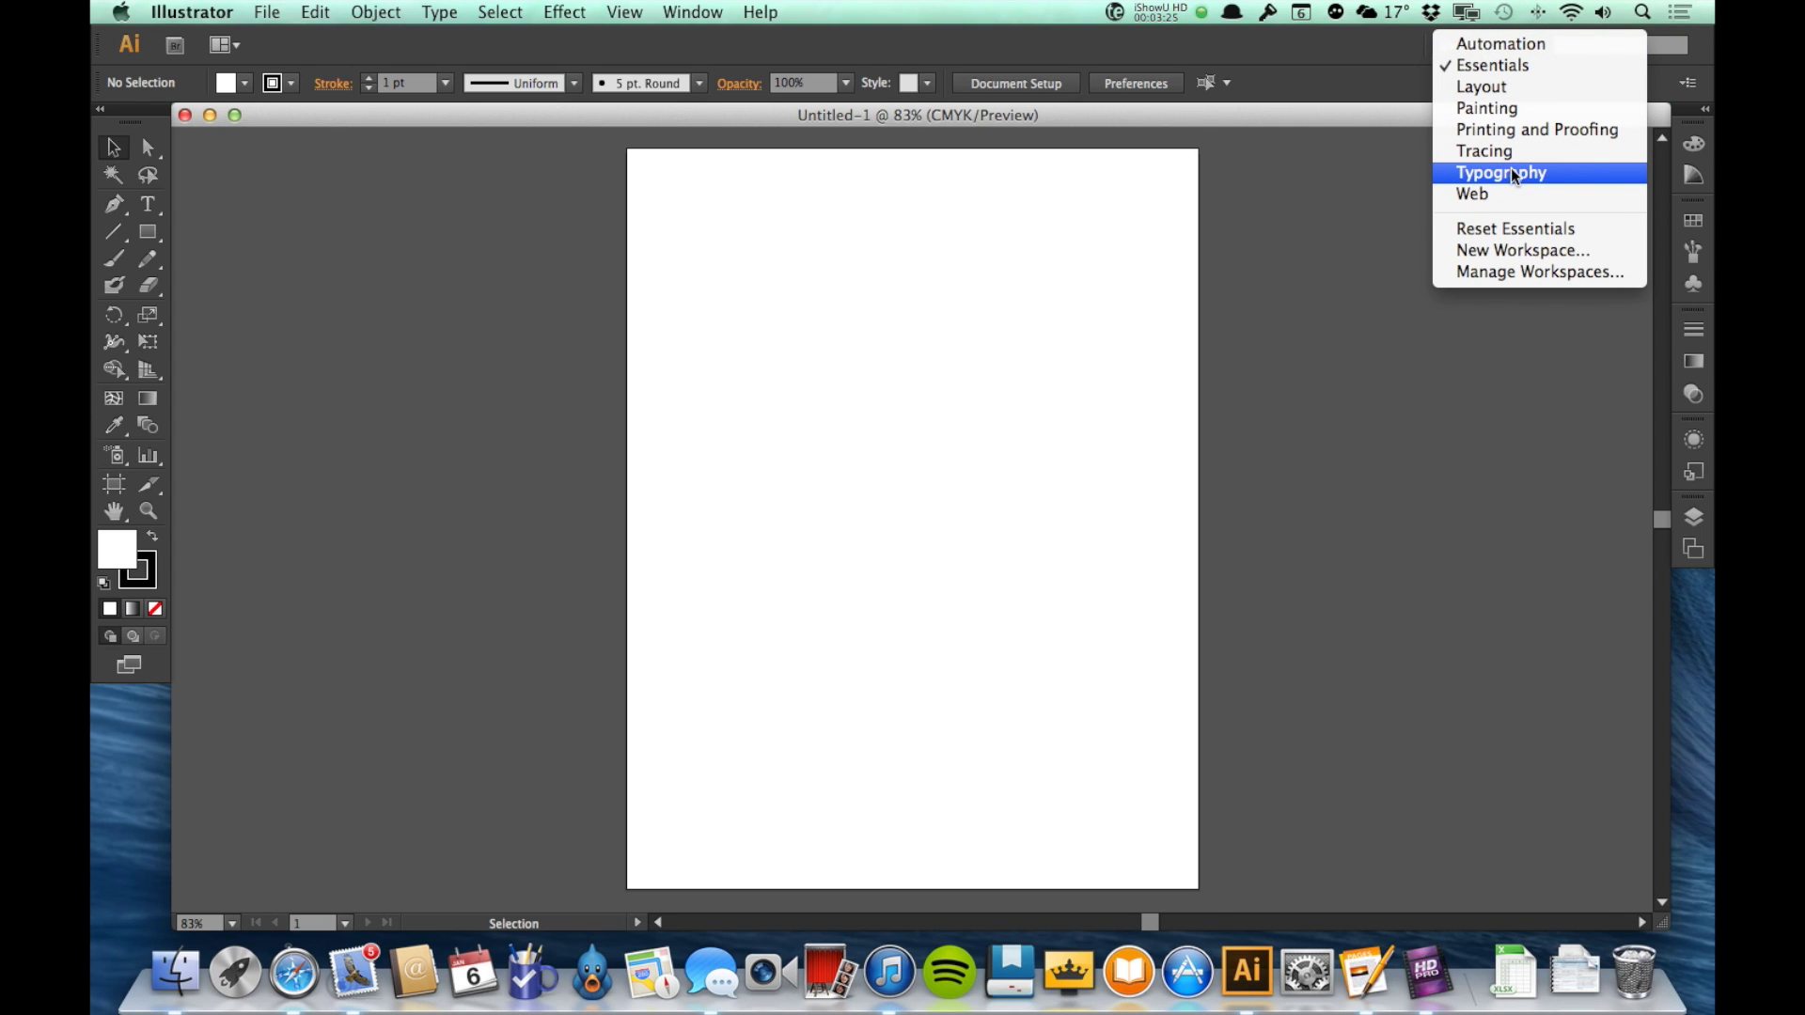
{"action": "left_click", "coordinate": [1512, 173]}
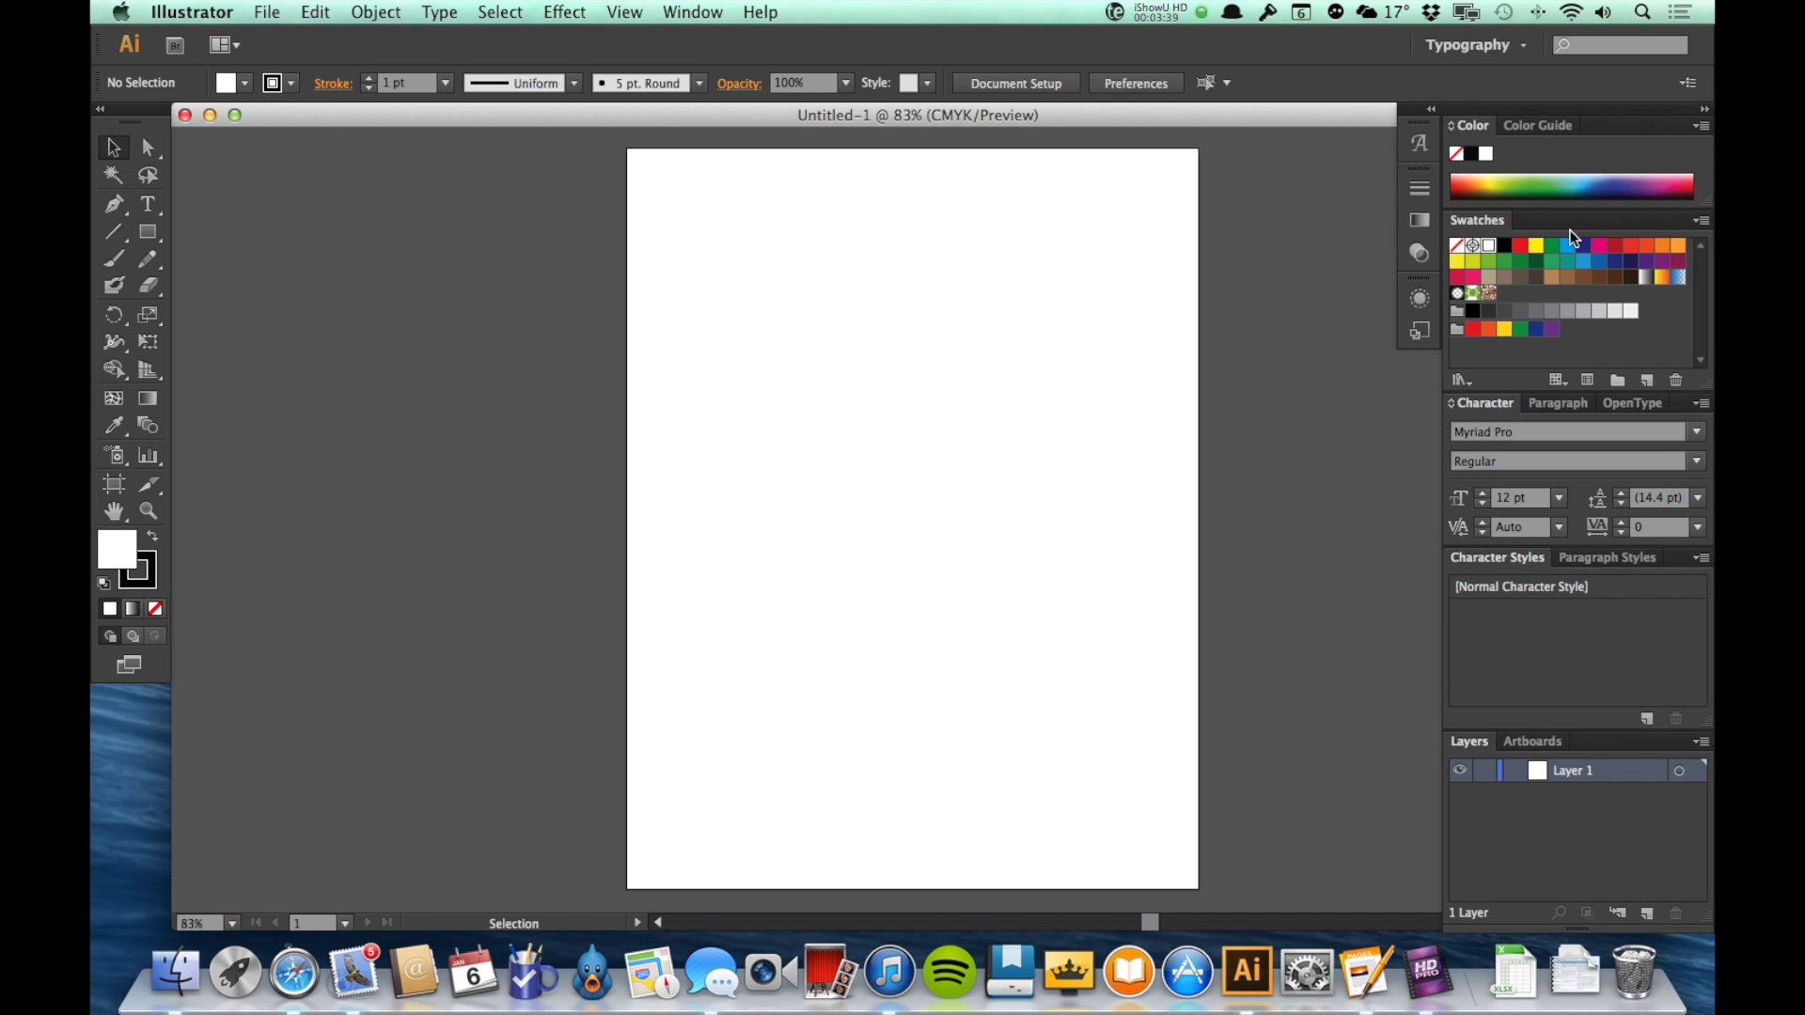
{"action": "left_click", "coordinate": [1506, 47]}
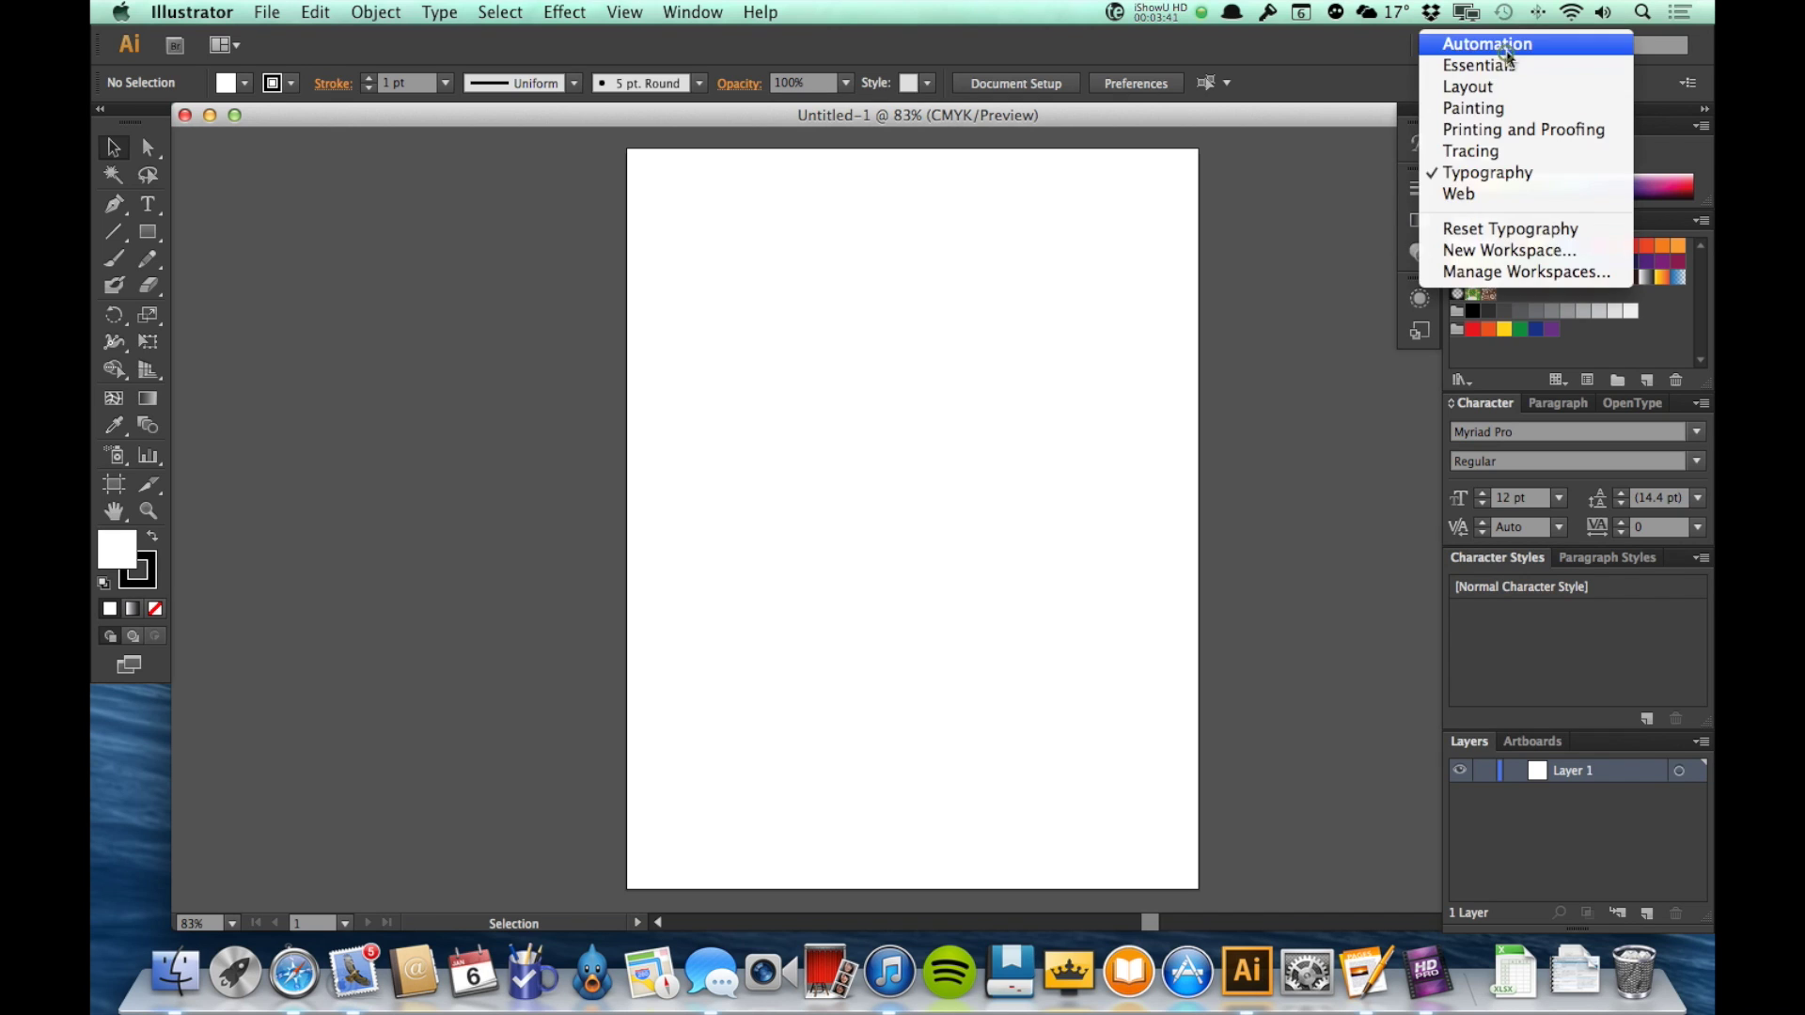
{"action": "left_click", "coordinate": [1489, 63]}
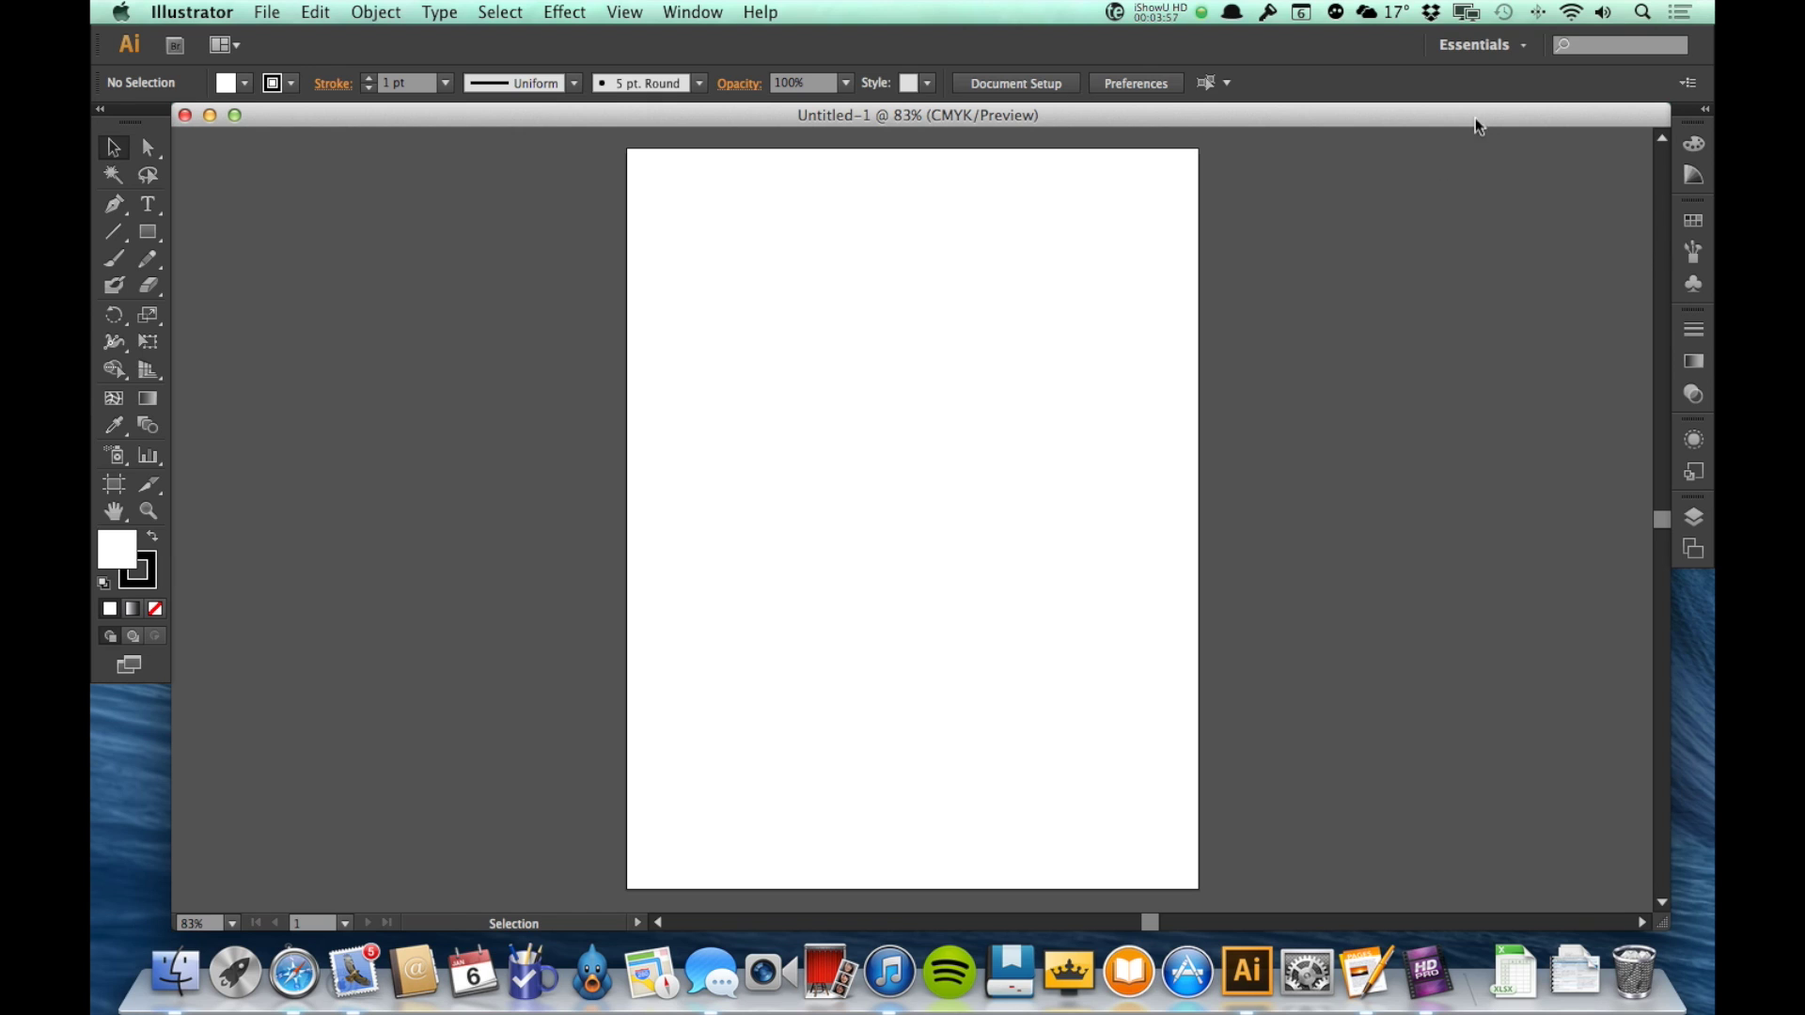
{"action": "left_click", "coordinate": [1520, 51]}
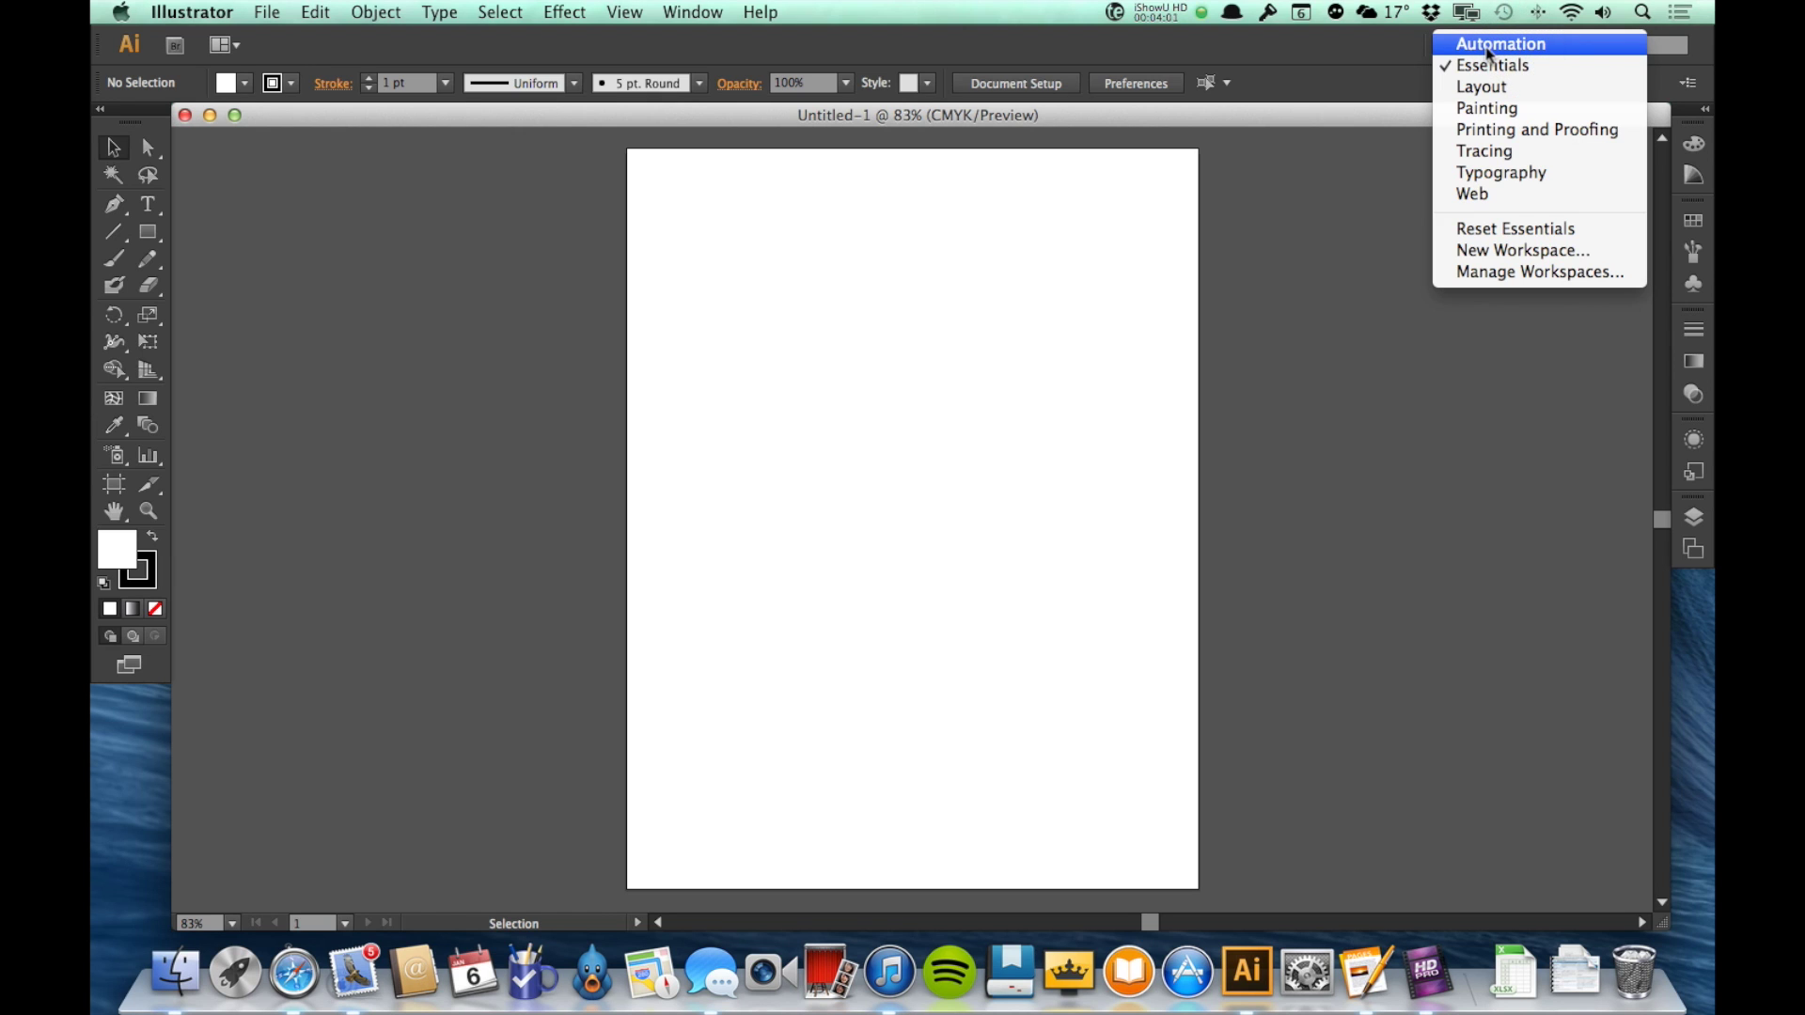
{"action": "left_click", "coordinate": [1512, 254]}
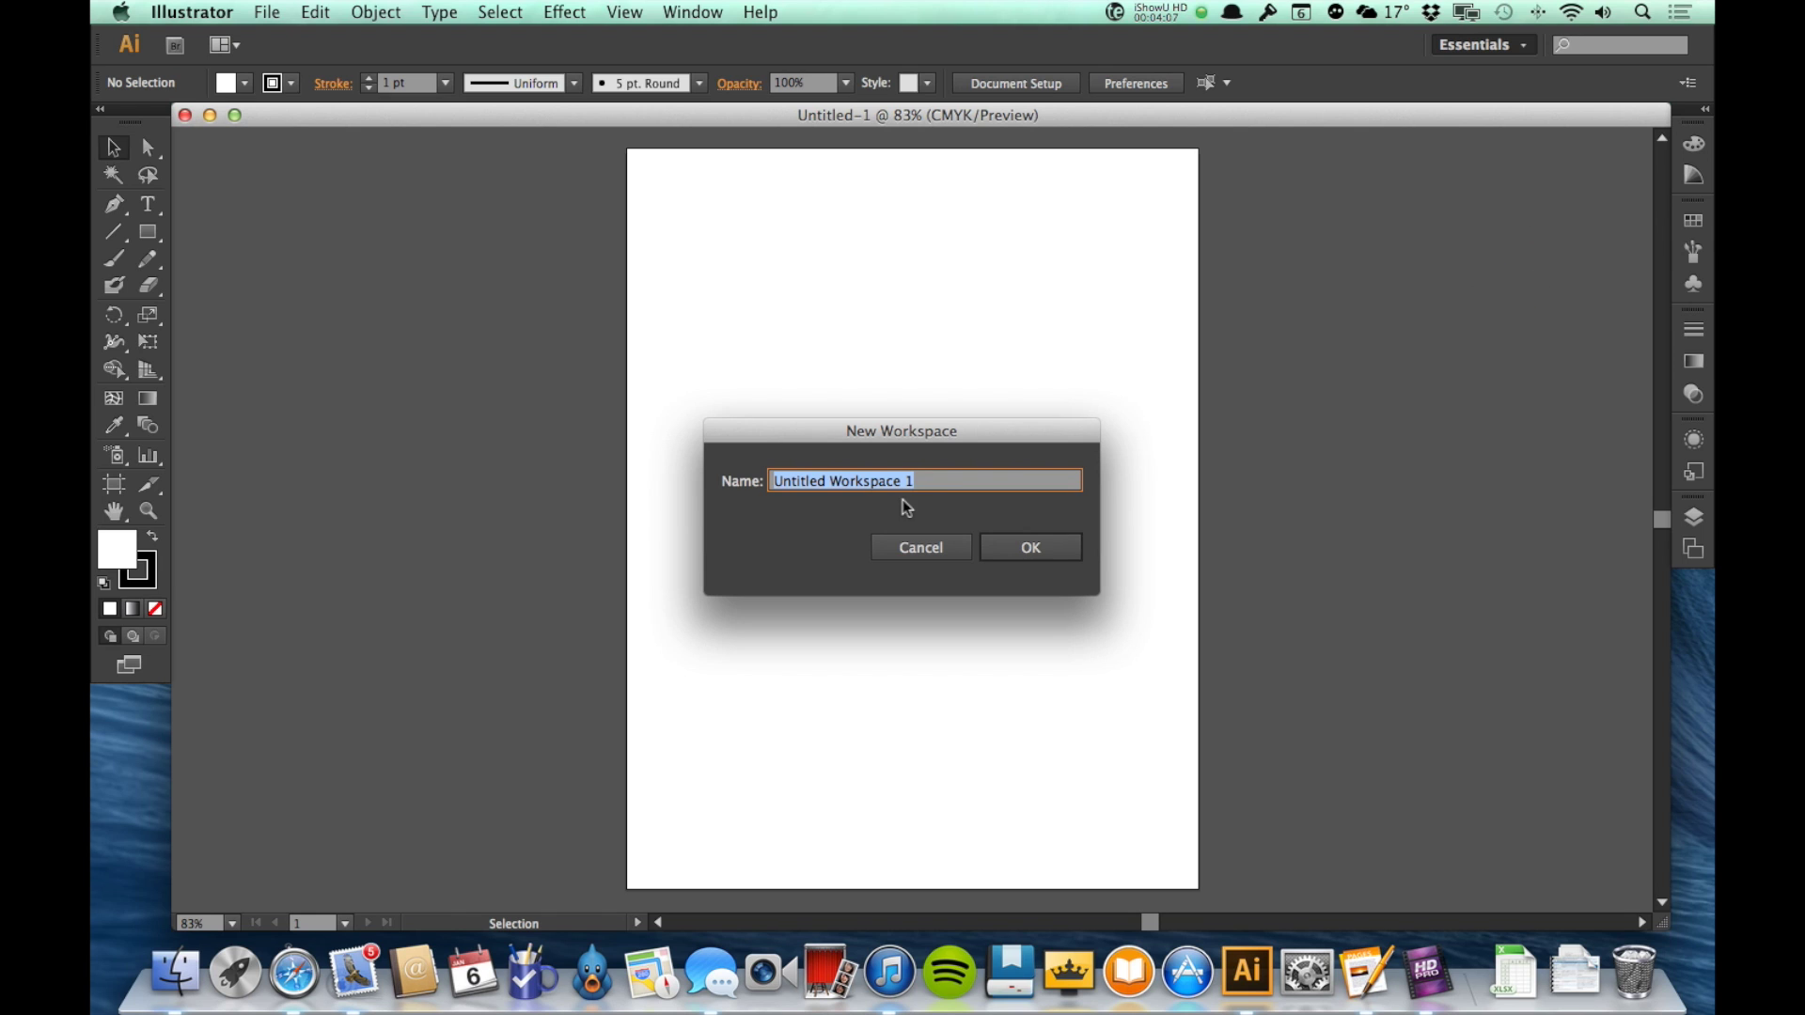
{"action": "left_click", "coordinate": [1030, 549]}
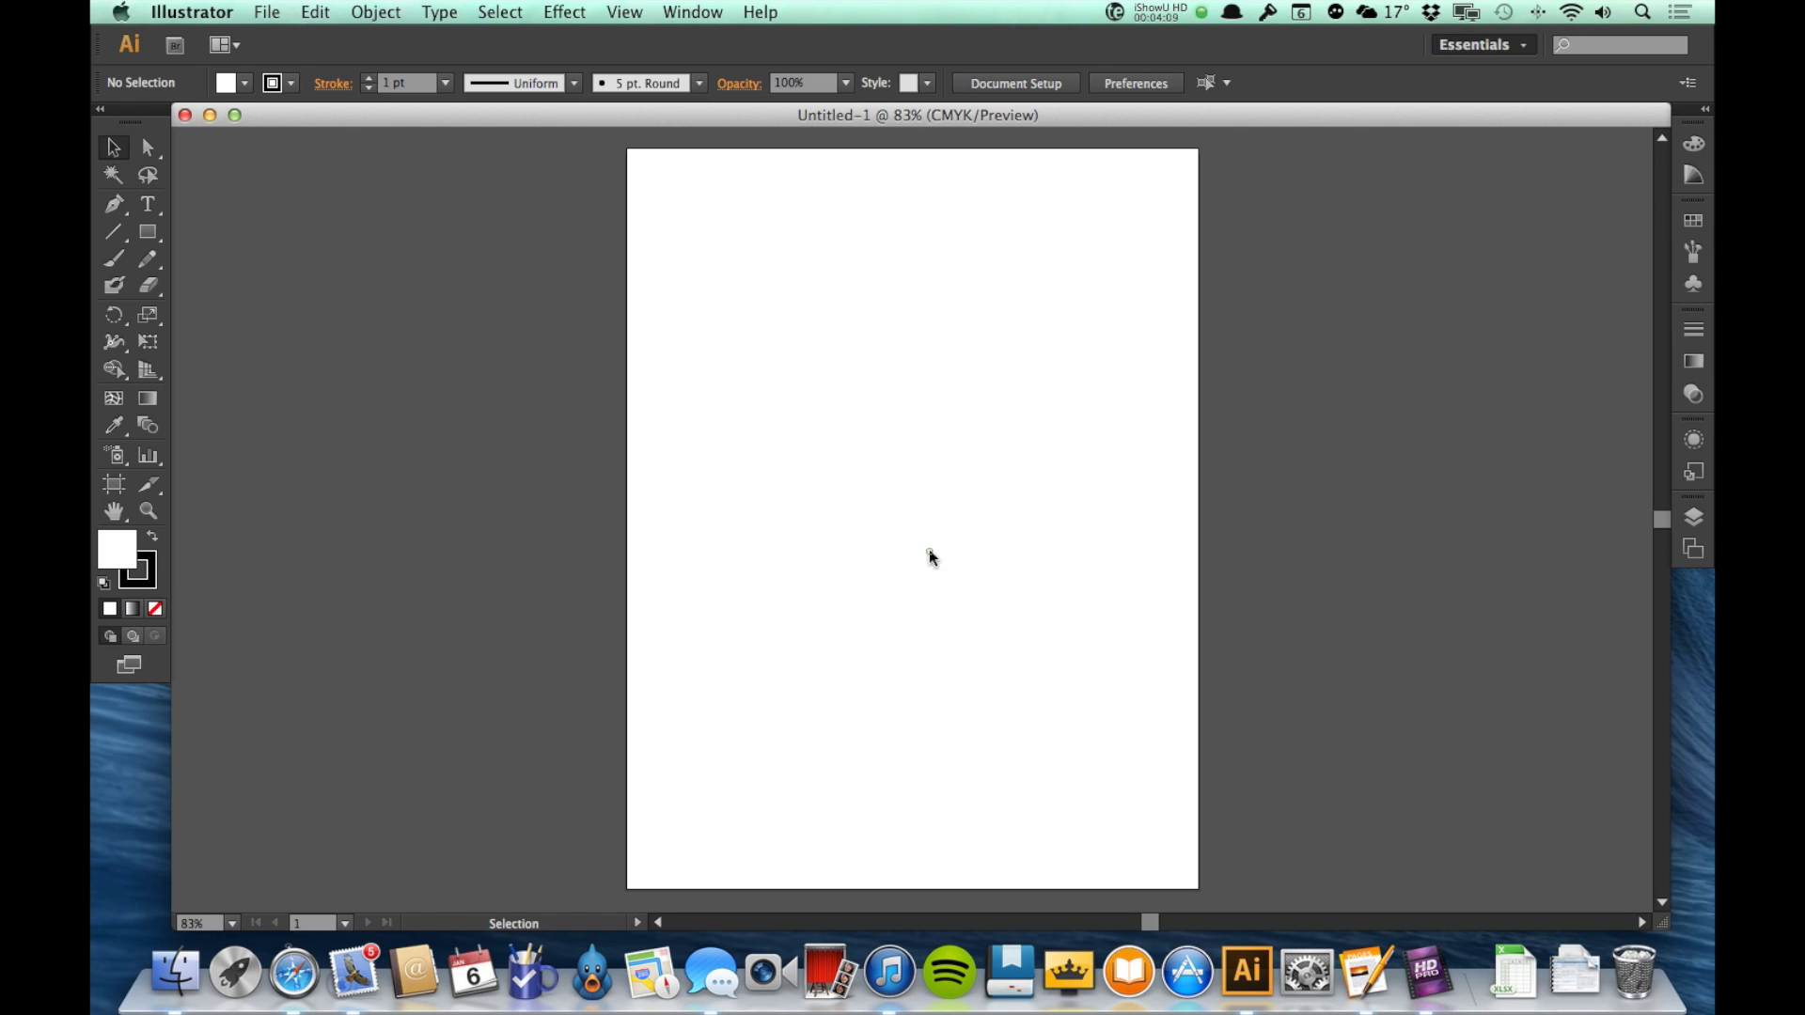
{"action": "left_click", "coordinate": [1514, 44]}
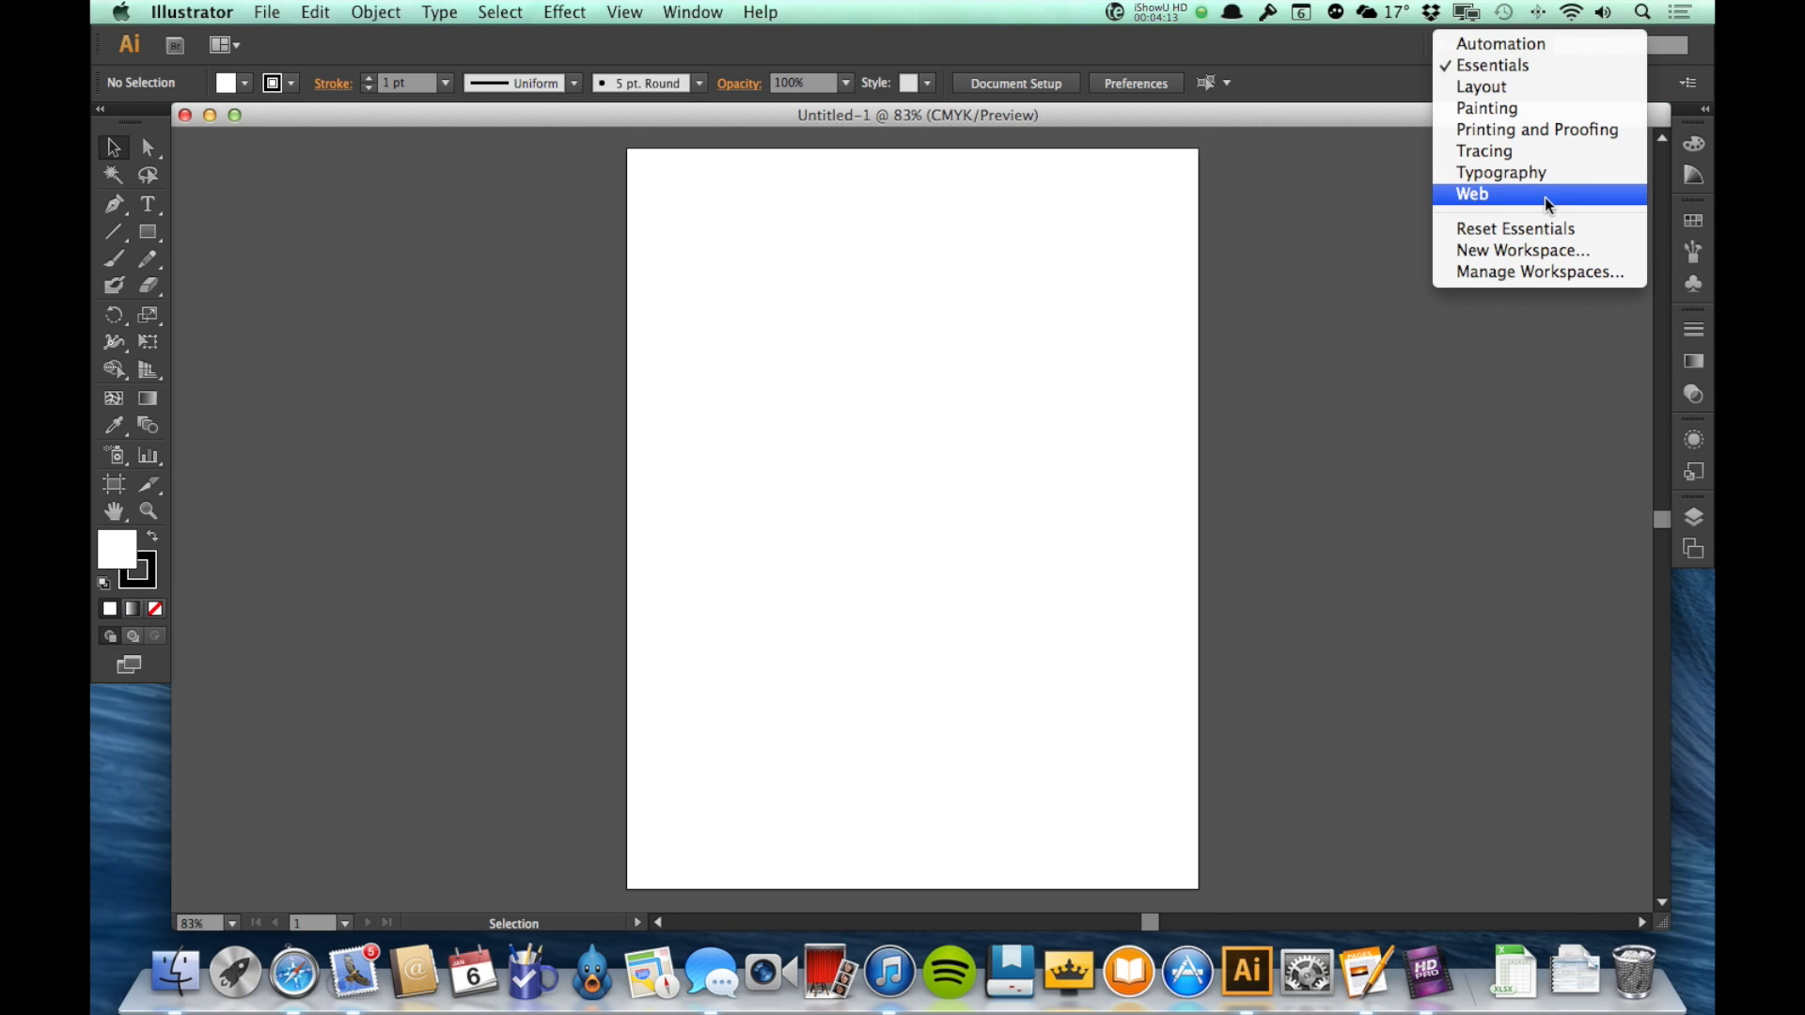
{"action": "left_click", "coordinate": [1335, 47]}
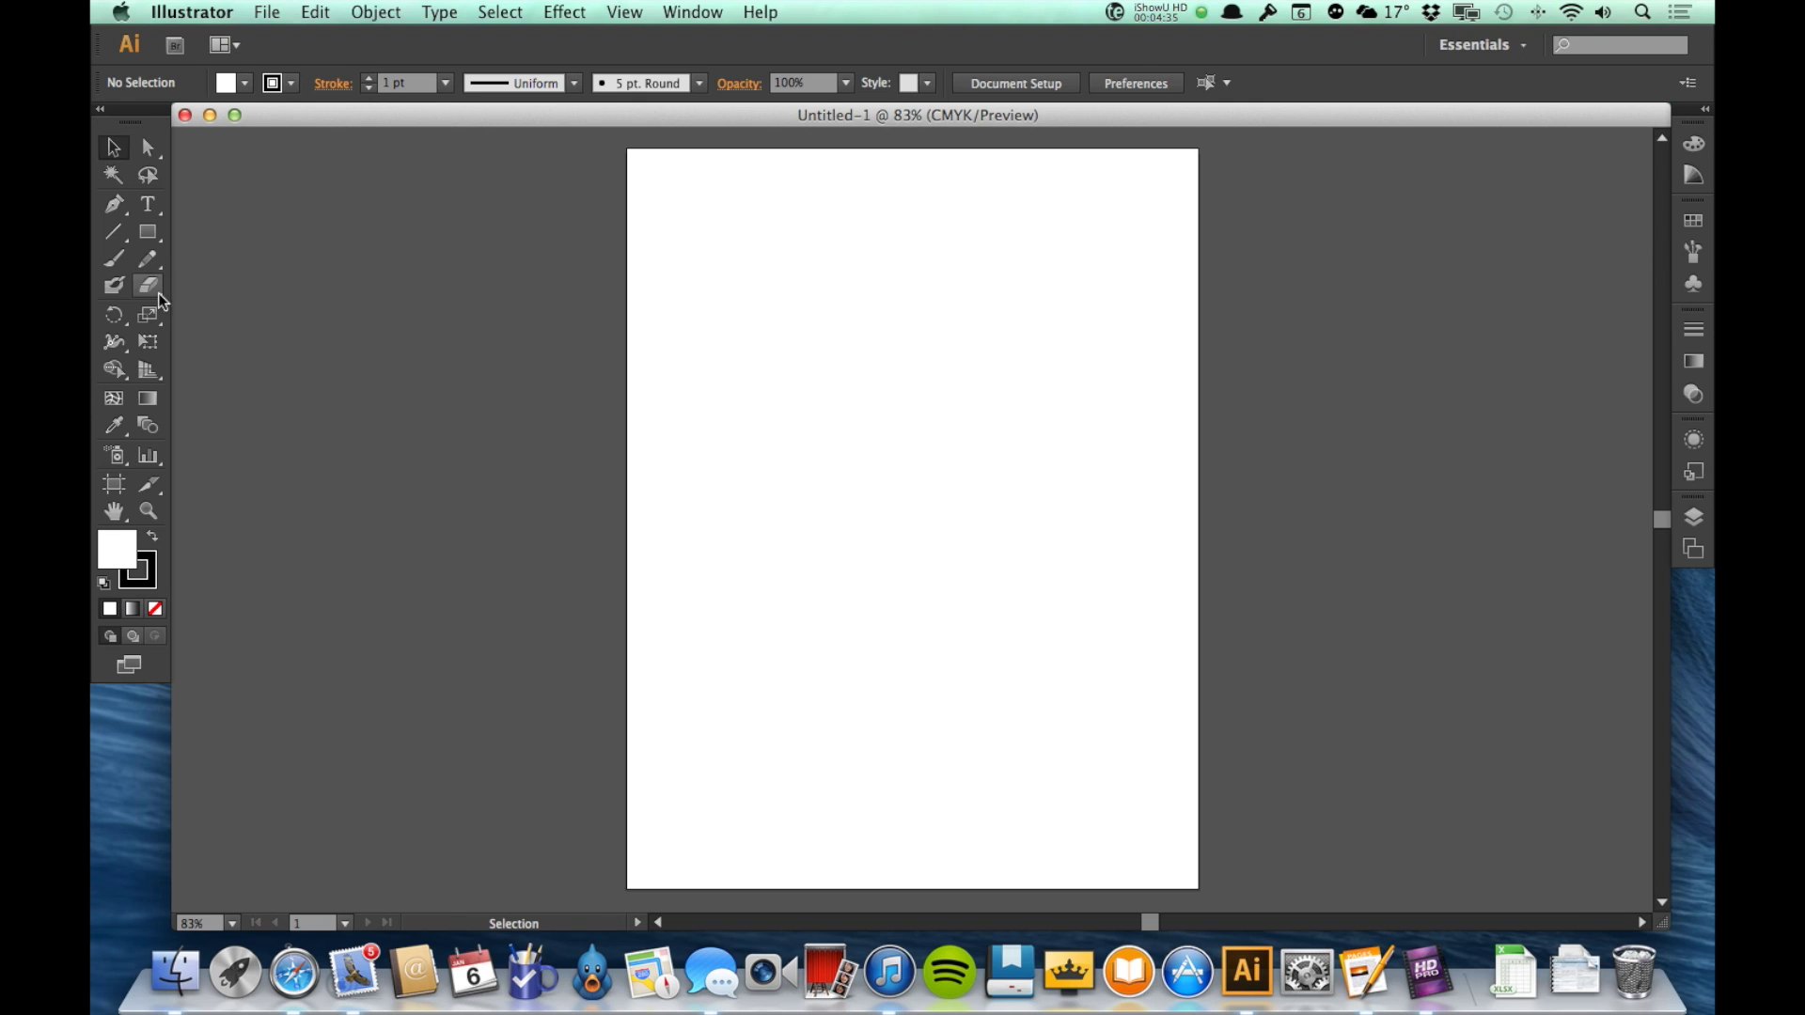
{"action": "left_click", "coordinate": [148, 204]}
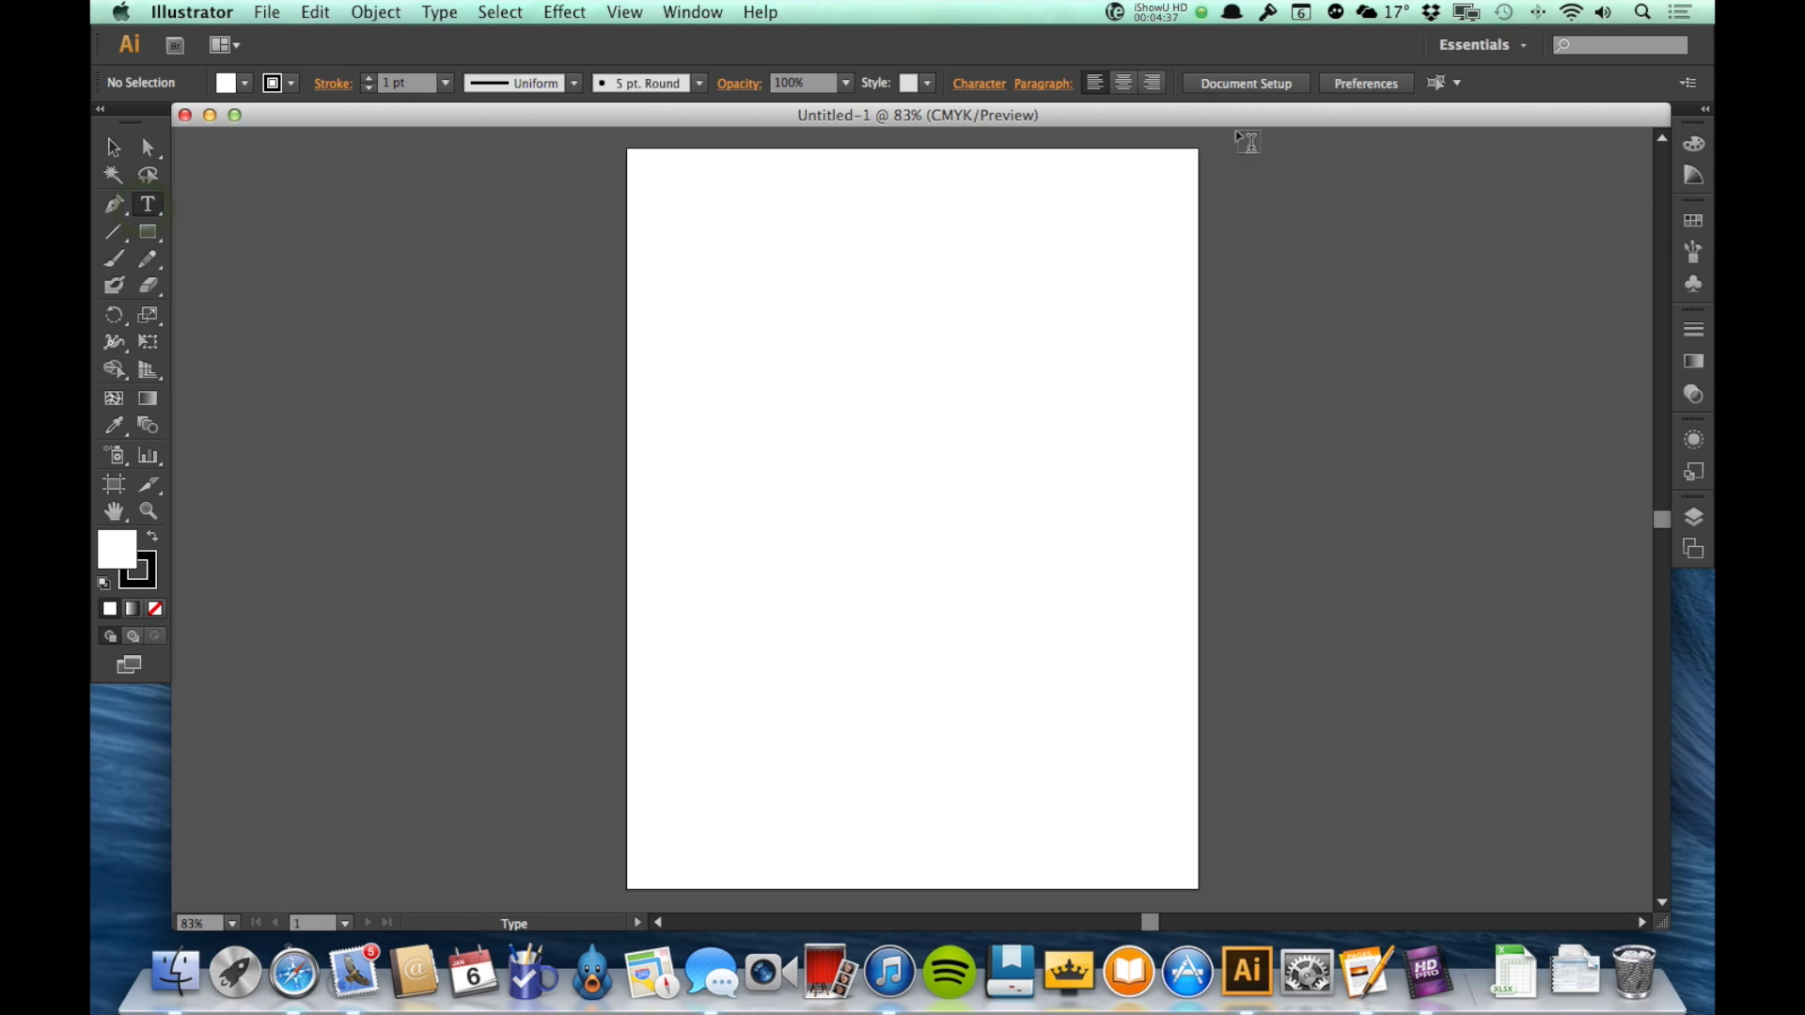
{"action": "left_click", "coordinate": [777, 318]}
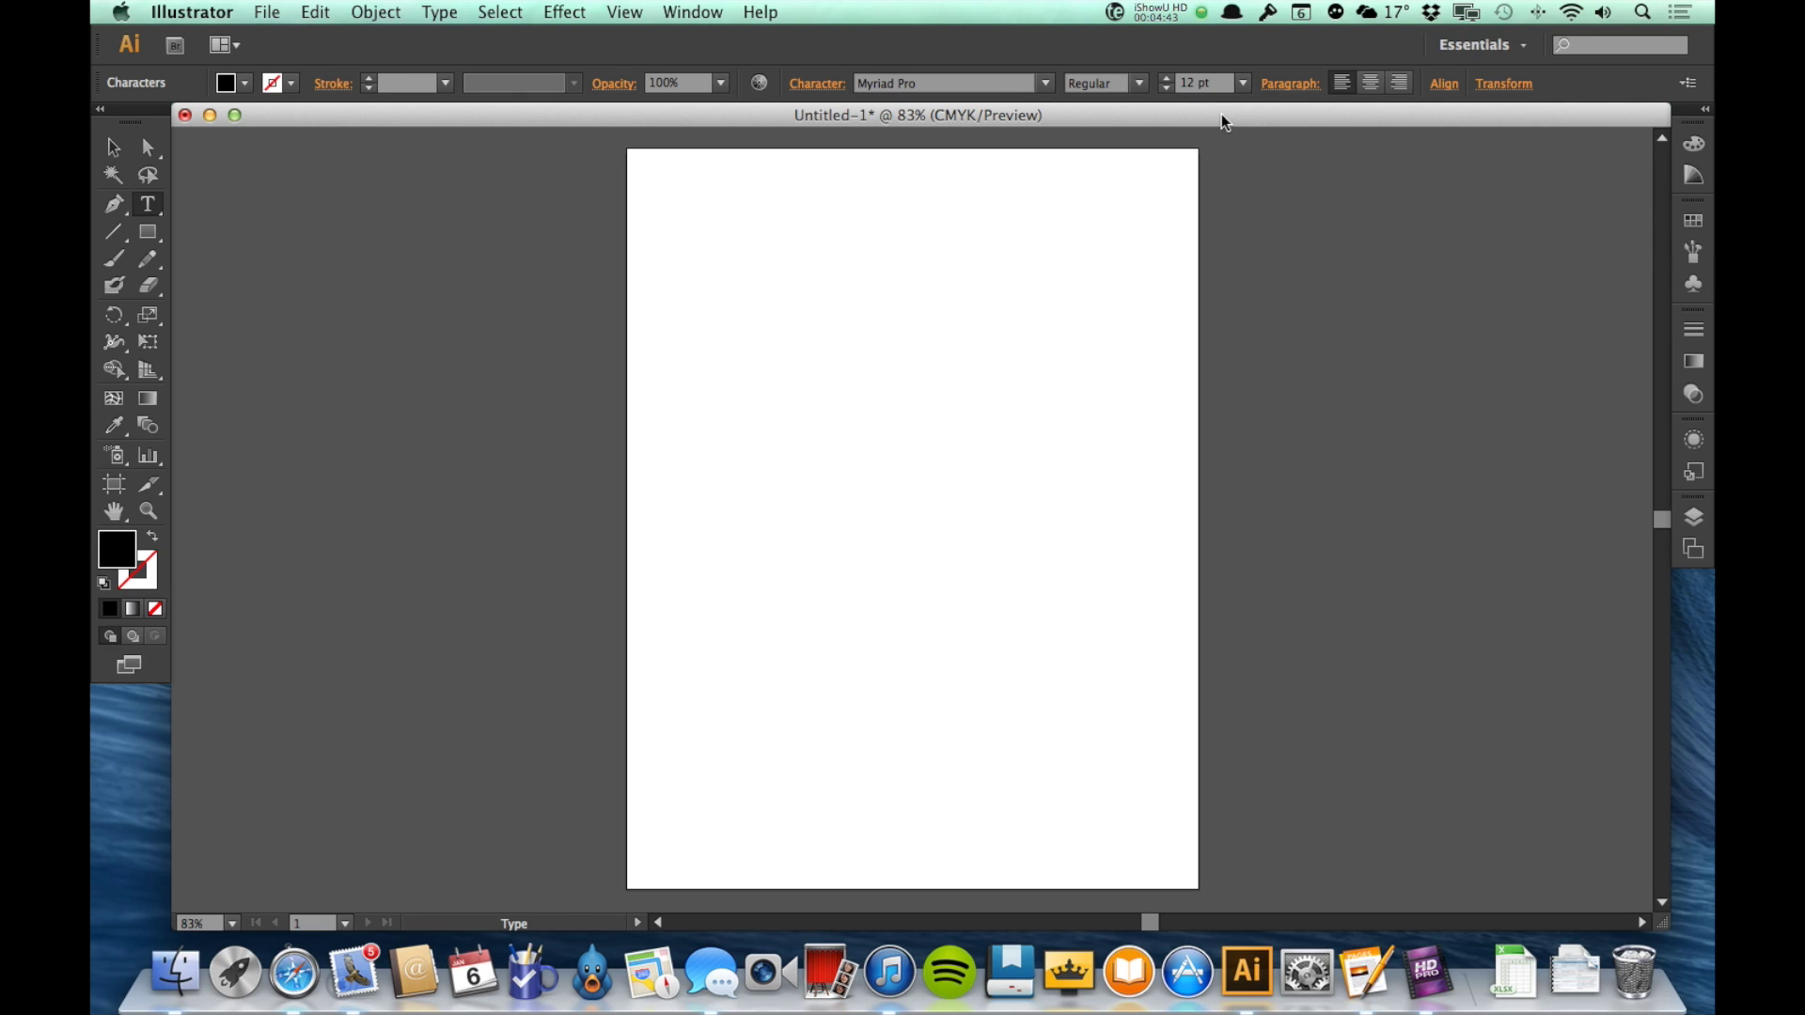
{"action": "key", "text": "Escape"}
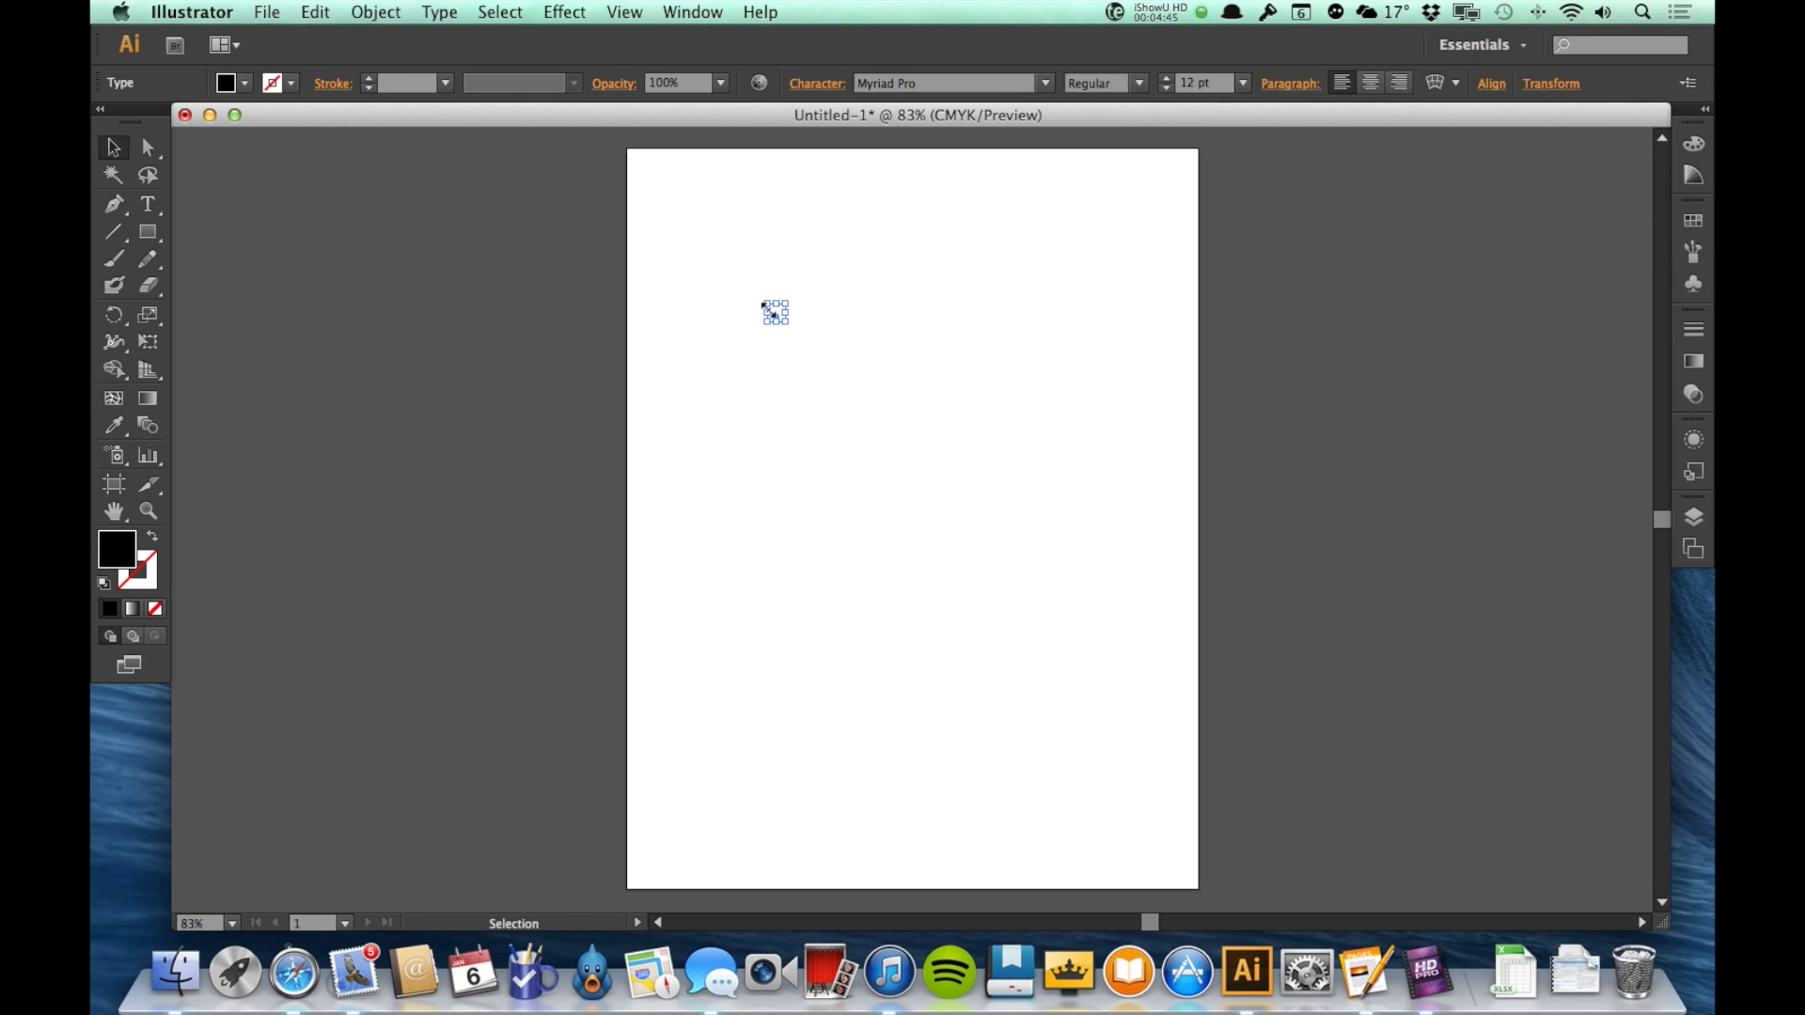
{"action": "key", "text": "Delete"}
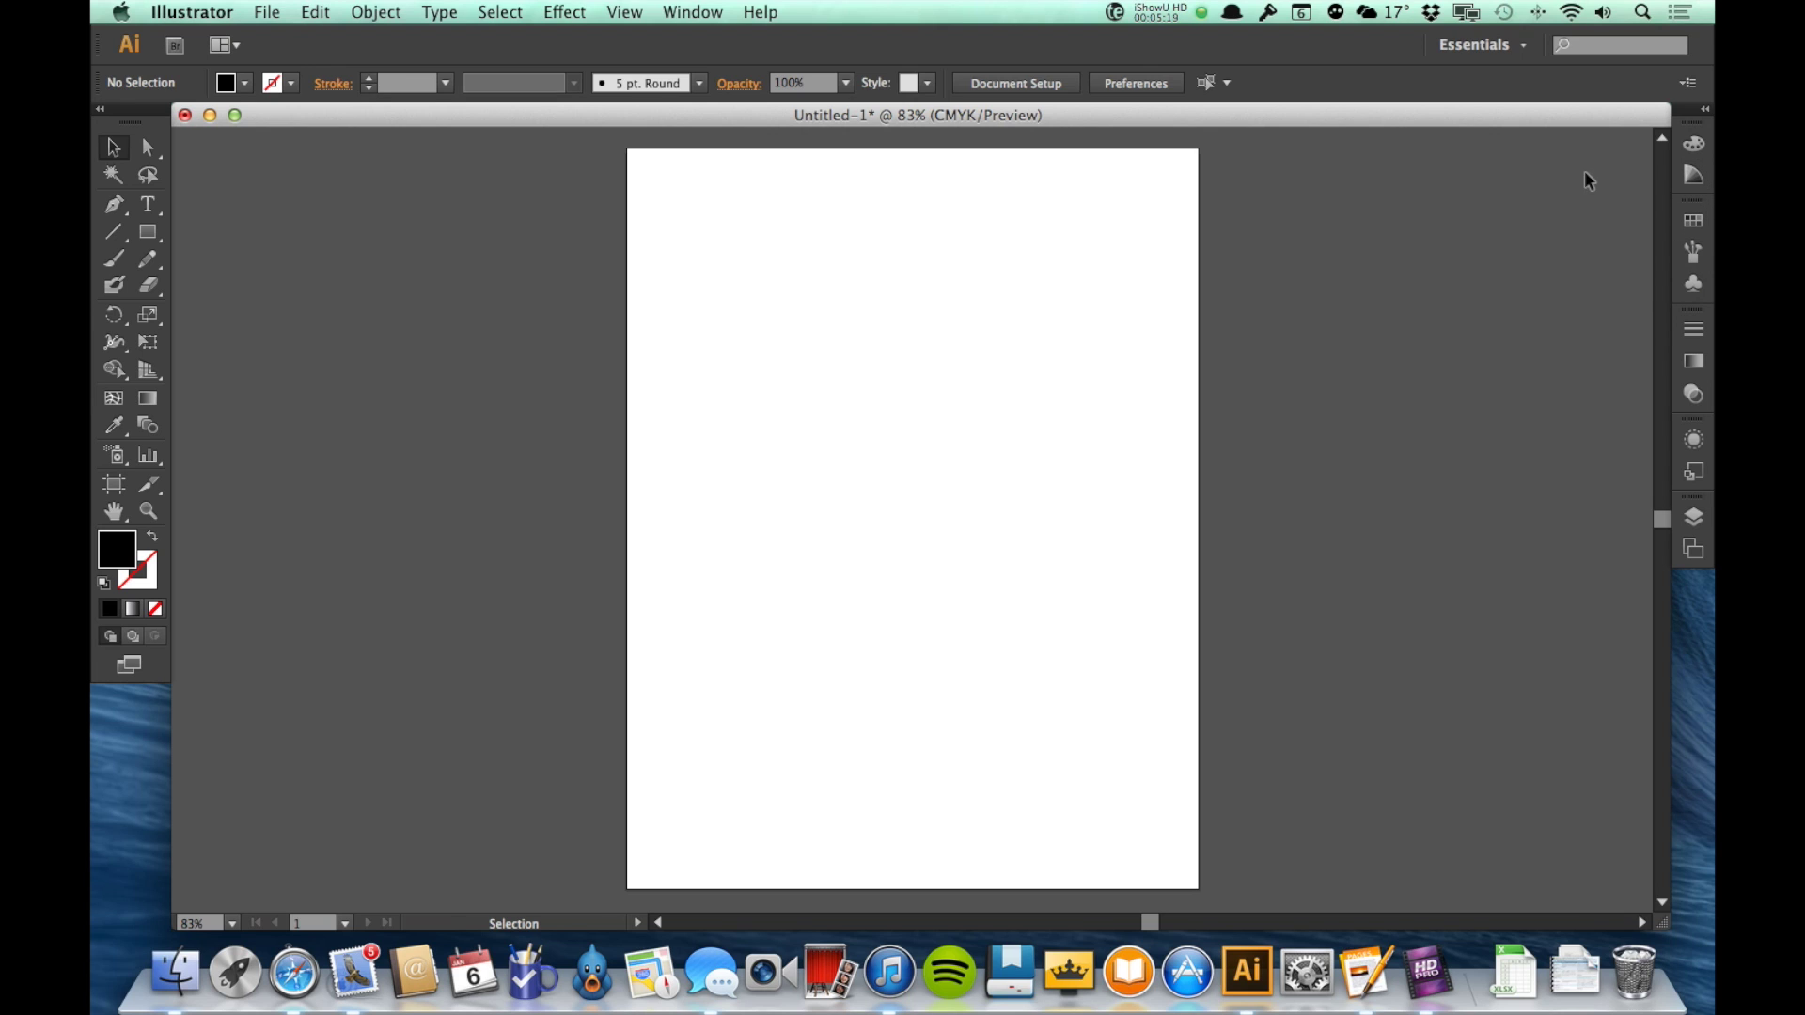
- Look through the Color and Color Guide panels and the Color panel's menu
{"action": "left_click", "coordinate": [1695, 144]}
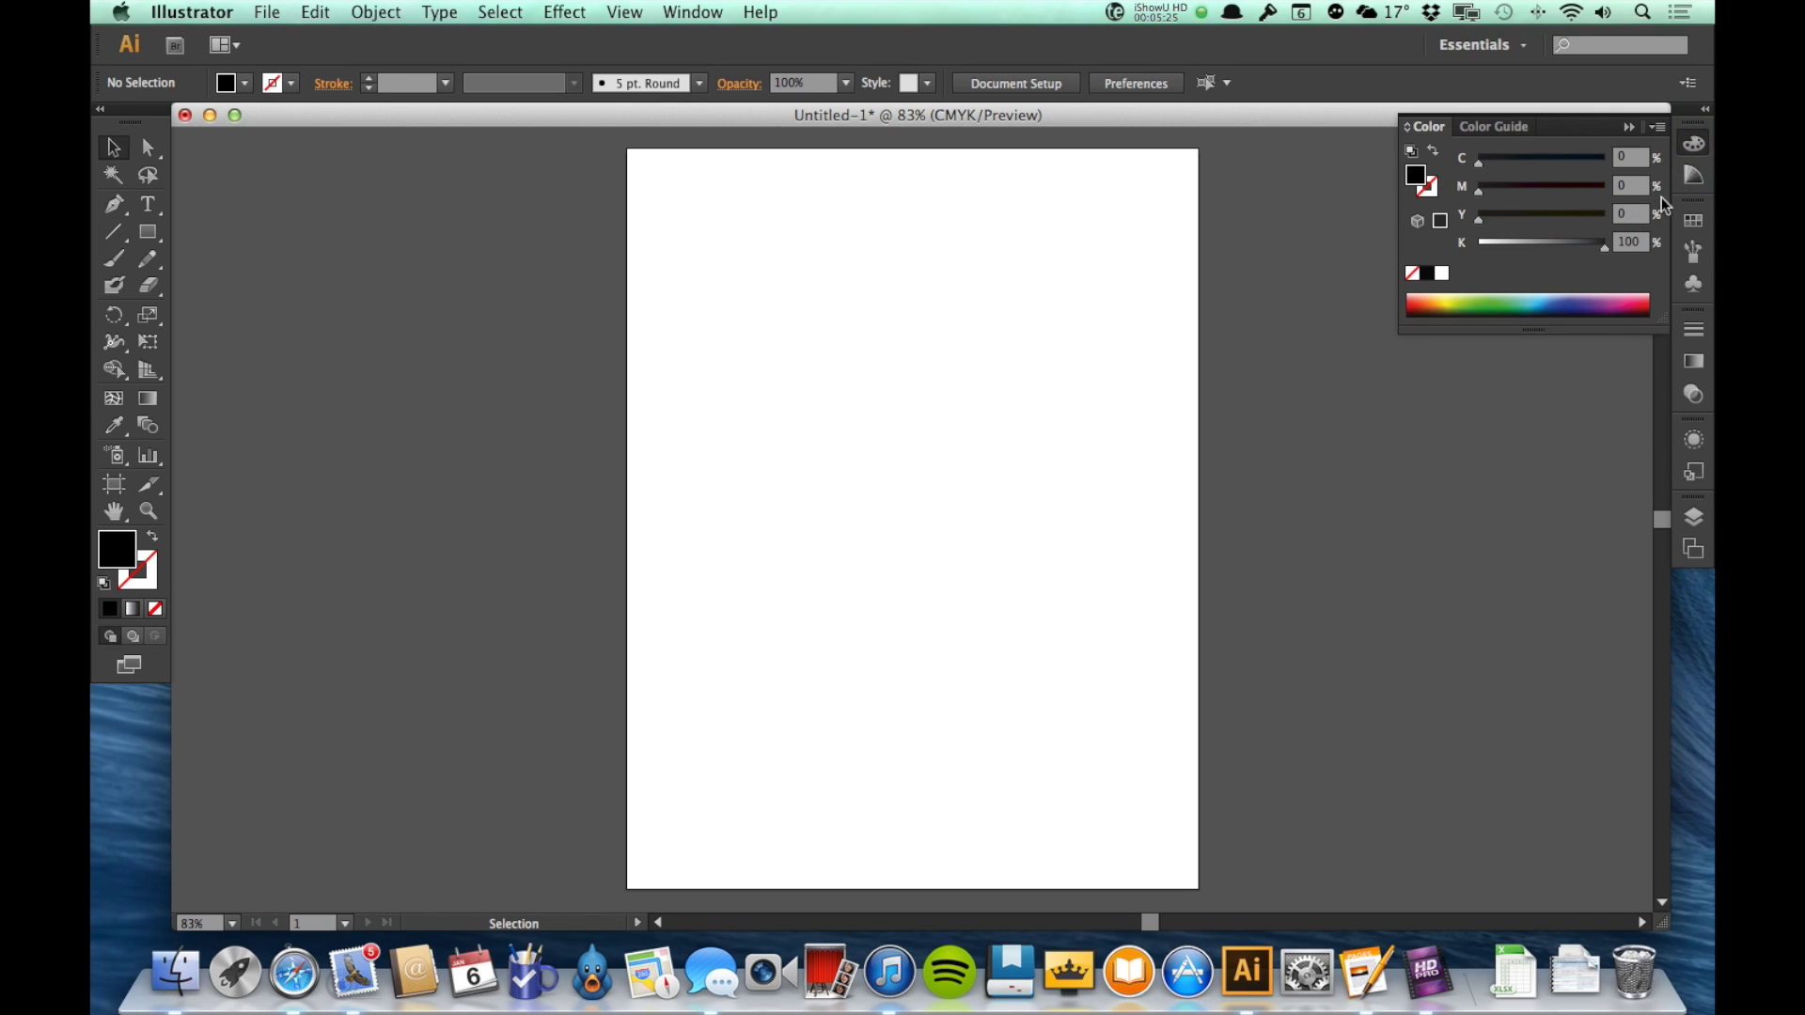
{"action": "left_click", "coordinate": [1695, 175]}
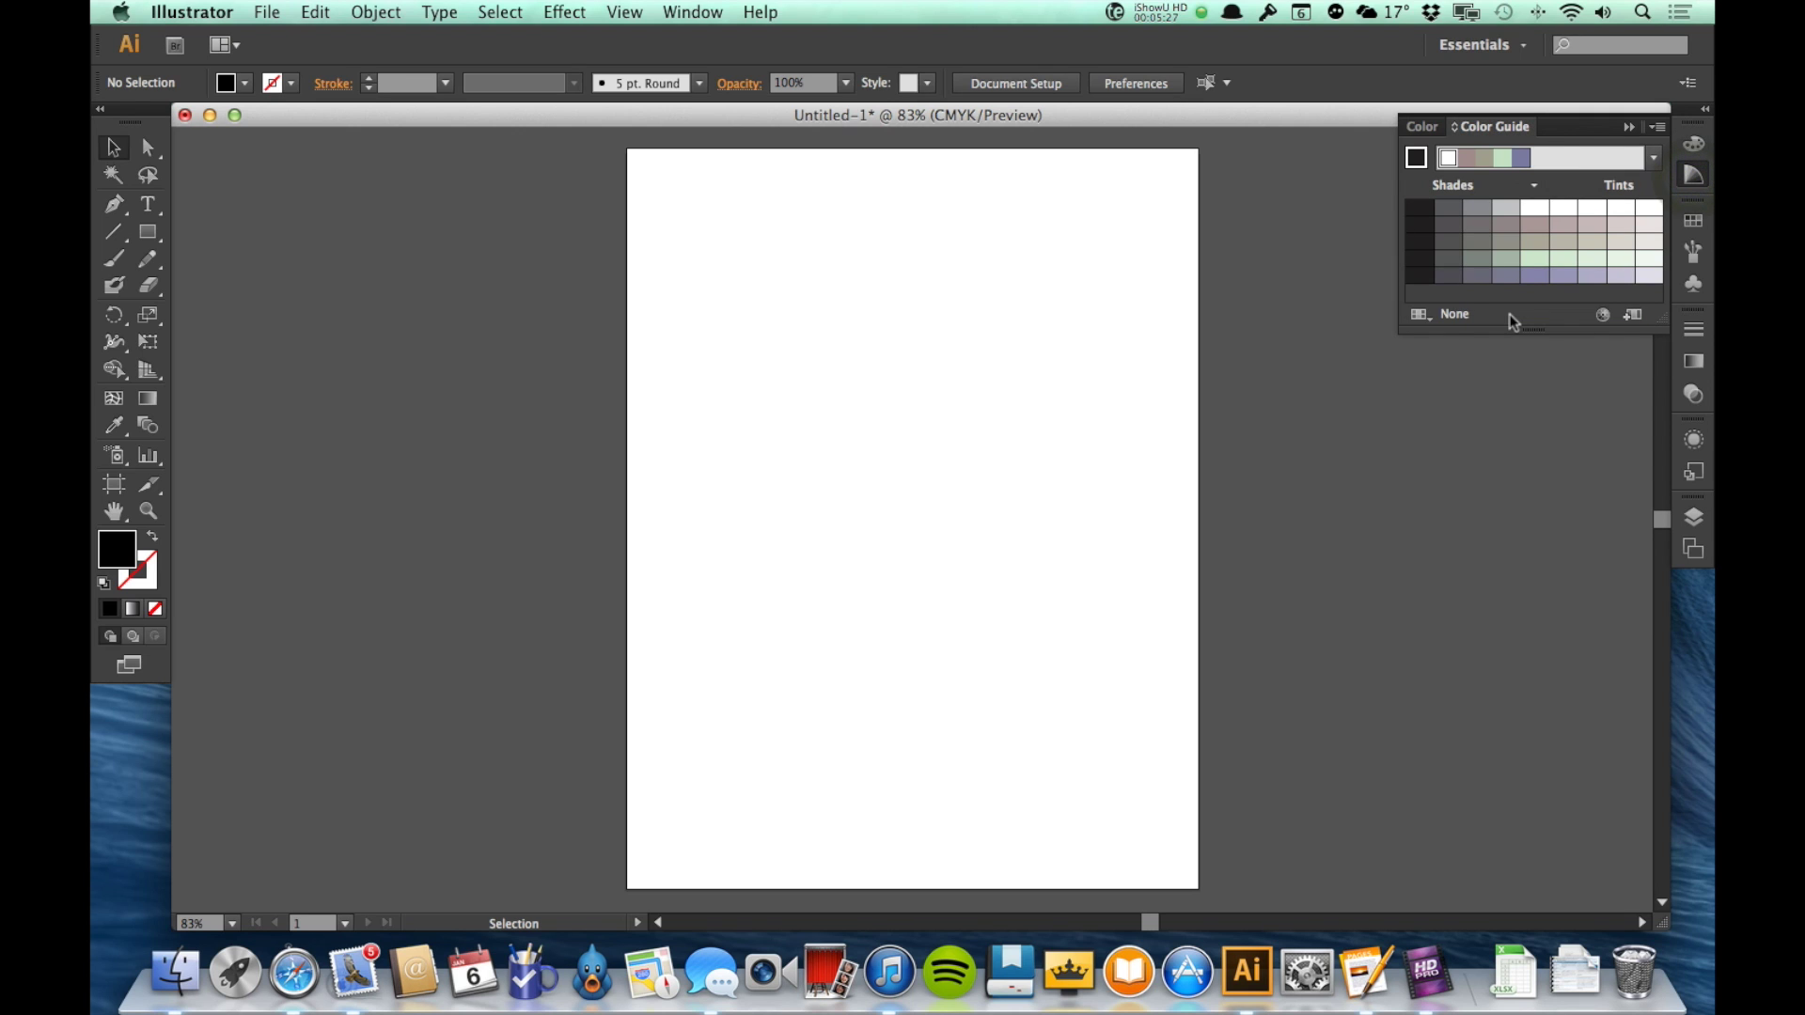
{"action": "left_click", "coordinate": [1694, 146]}
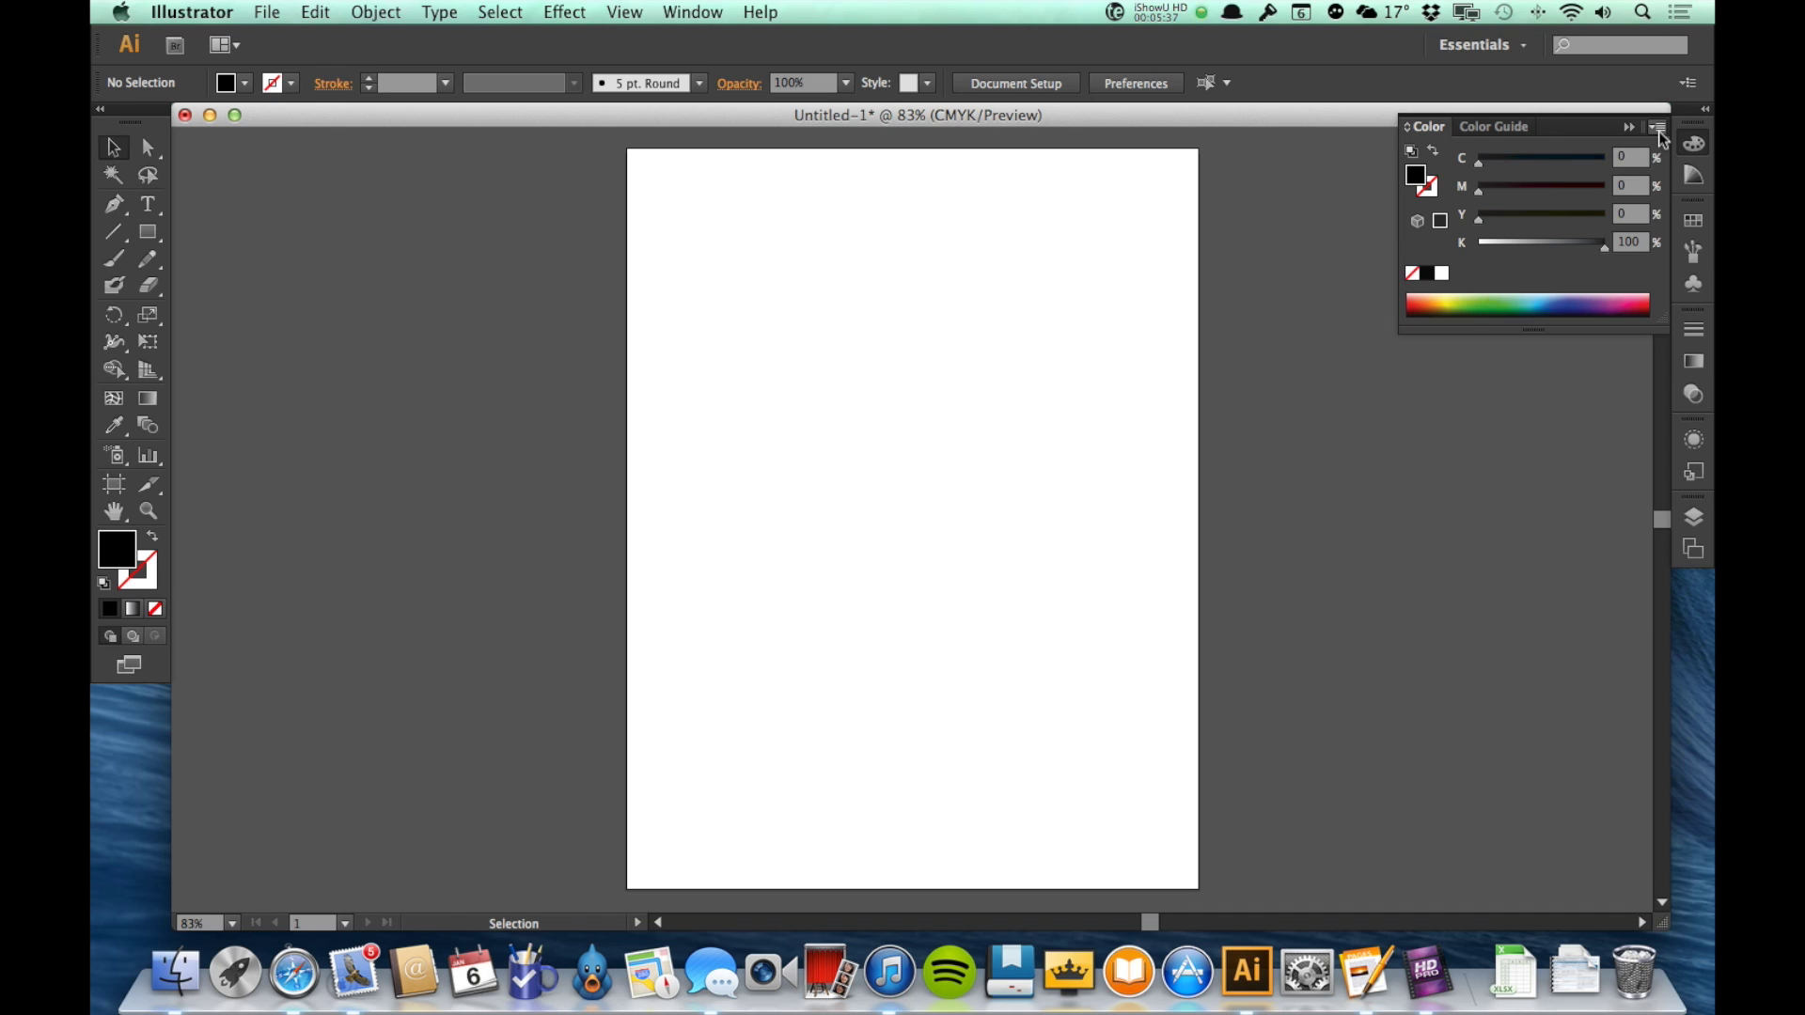
{"action": "left_click", "coordinate": [1657, 128]}
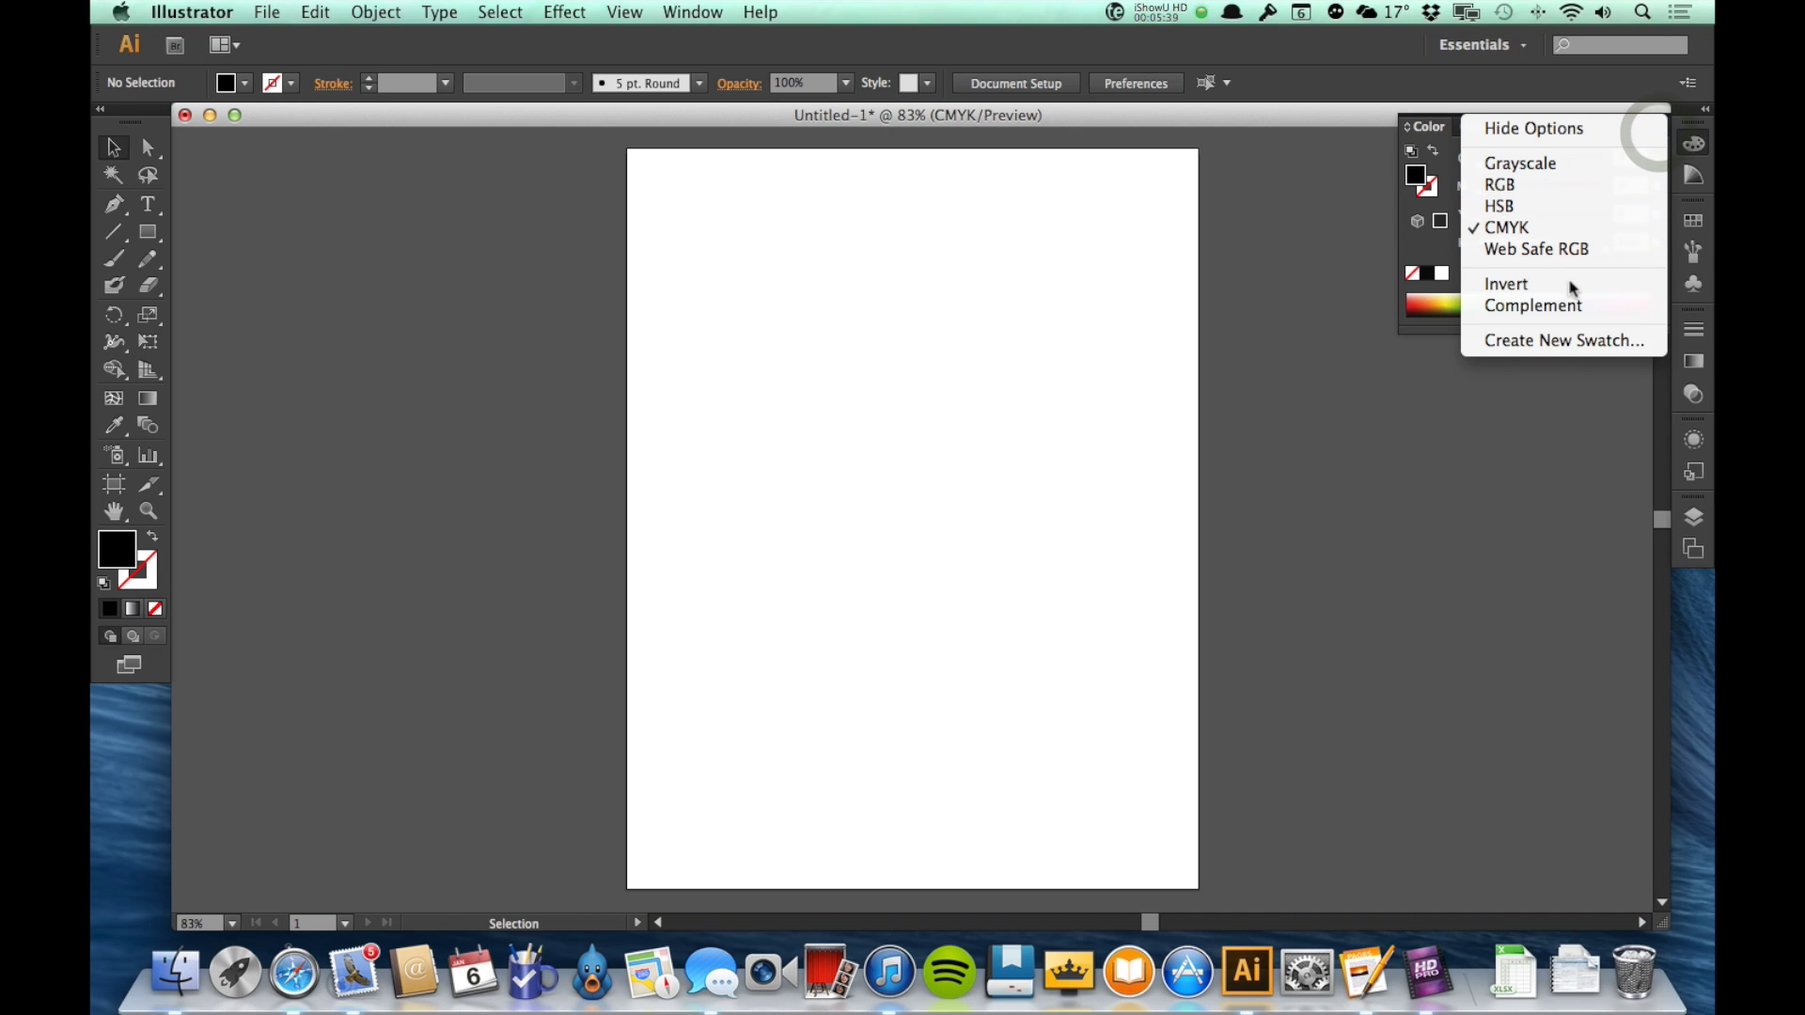
{"action": "left_click", "coordinate": [1694, 222]}
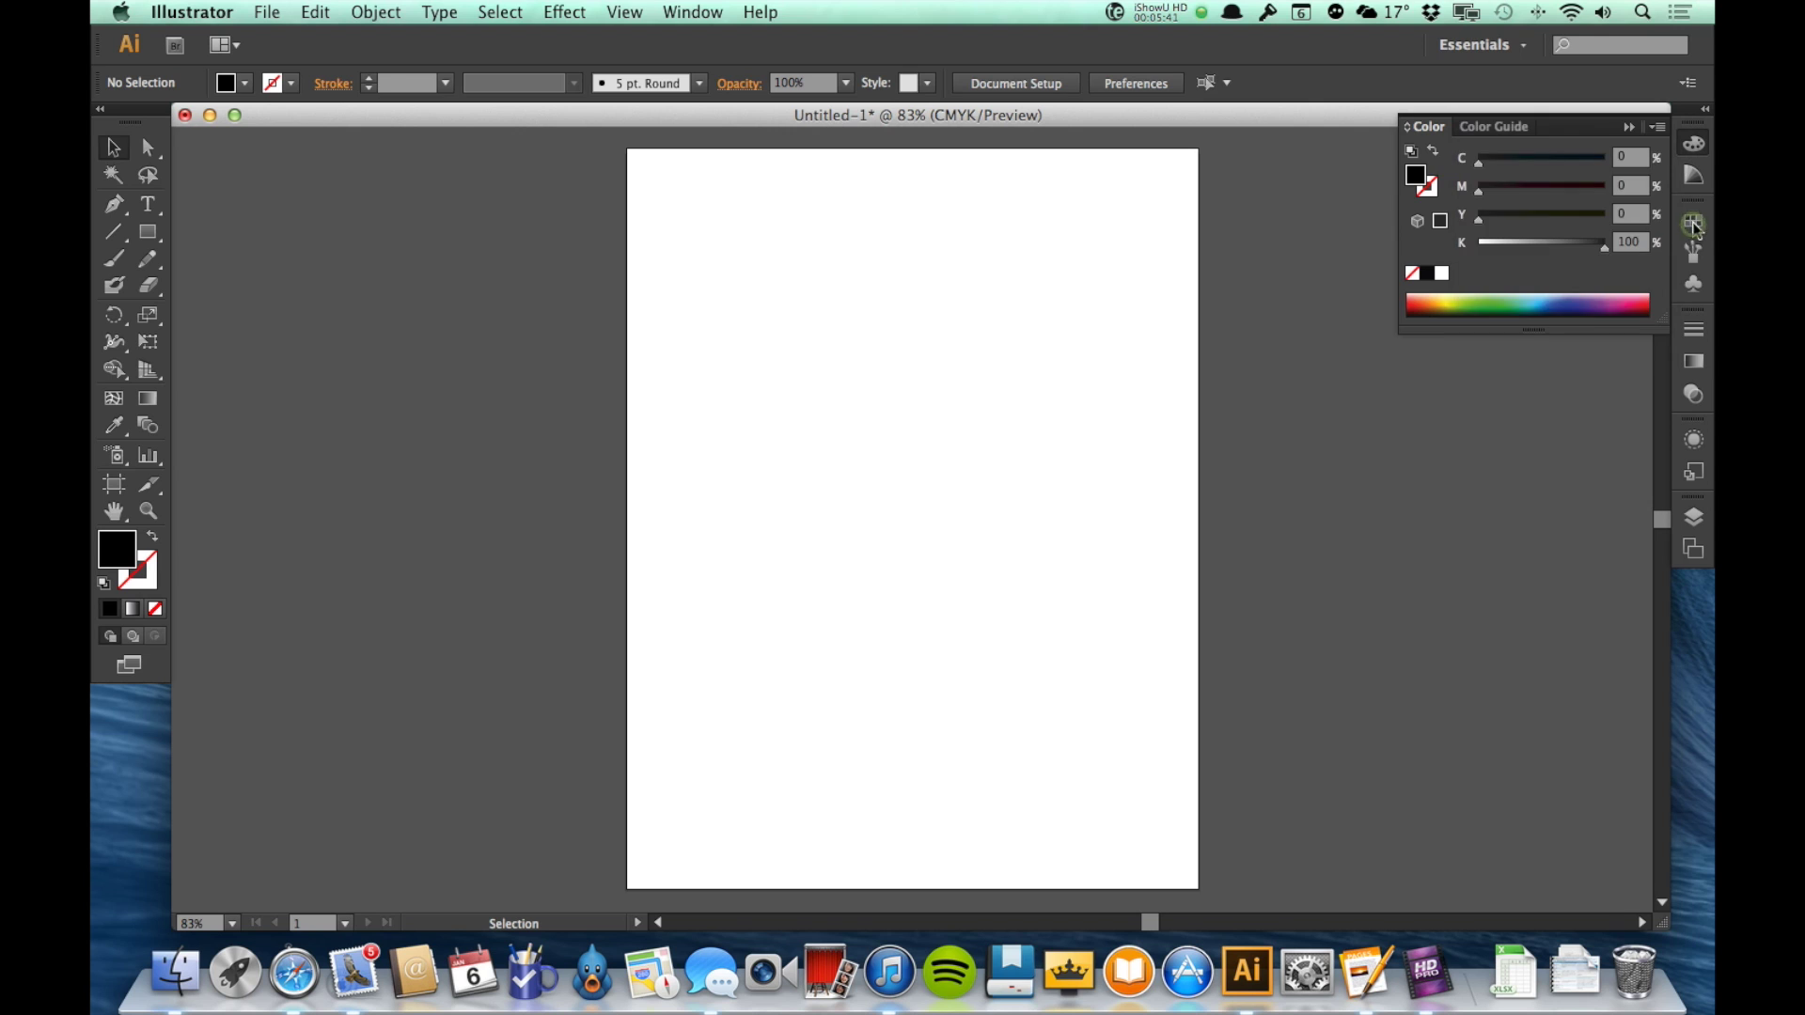
- Show the Swatches panel and check its panel menu without choosing anything
{"action": "left_click", "coordinate": [1694, 223]}
{"action": "left_click", "coordinate": [1657, 204]}
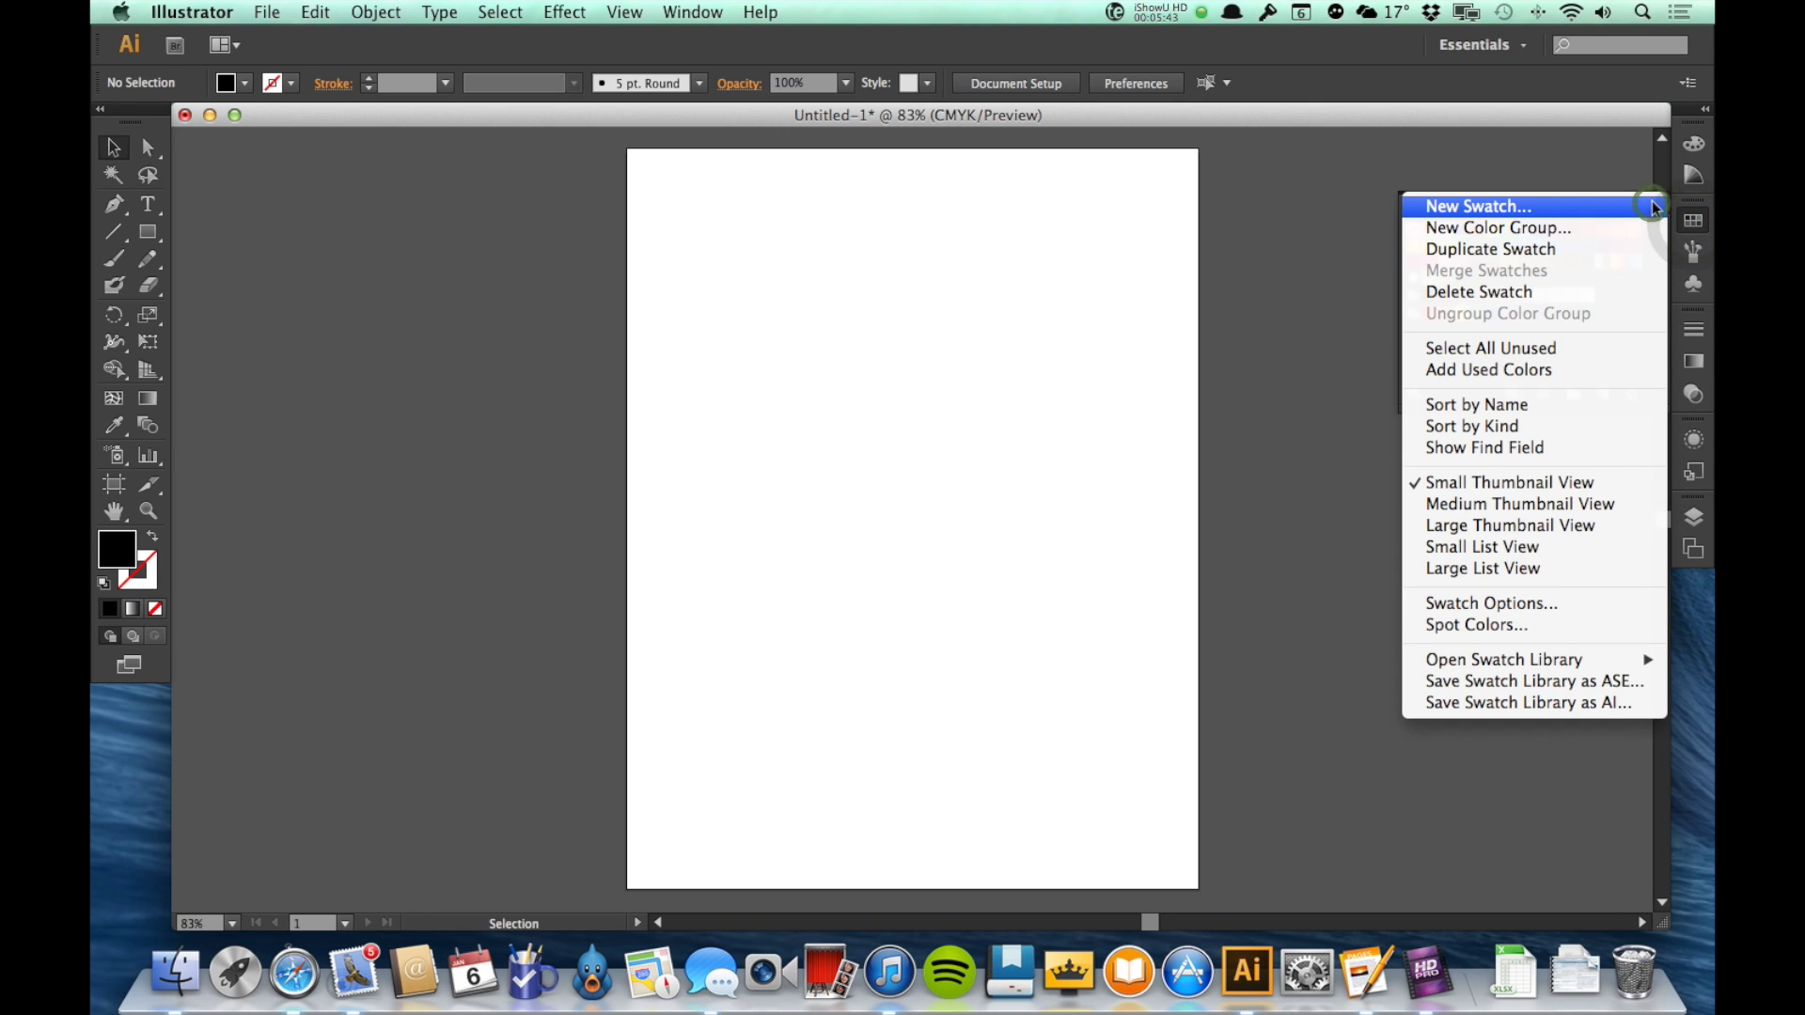
{"action": "left_click", "coordinate": [1662, 216]}
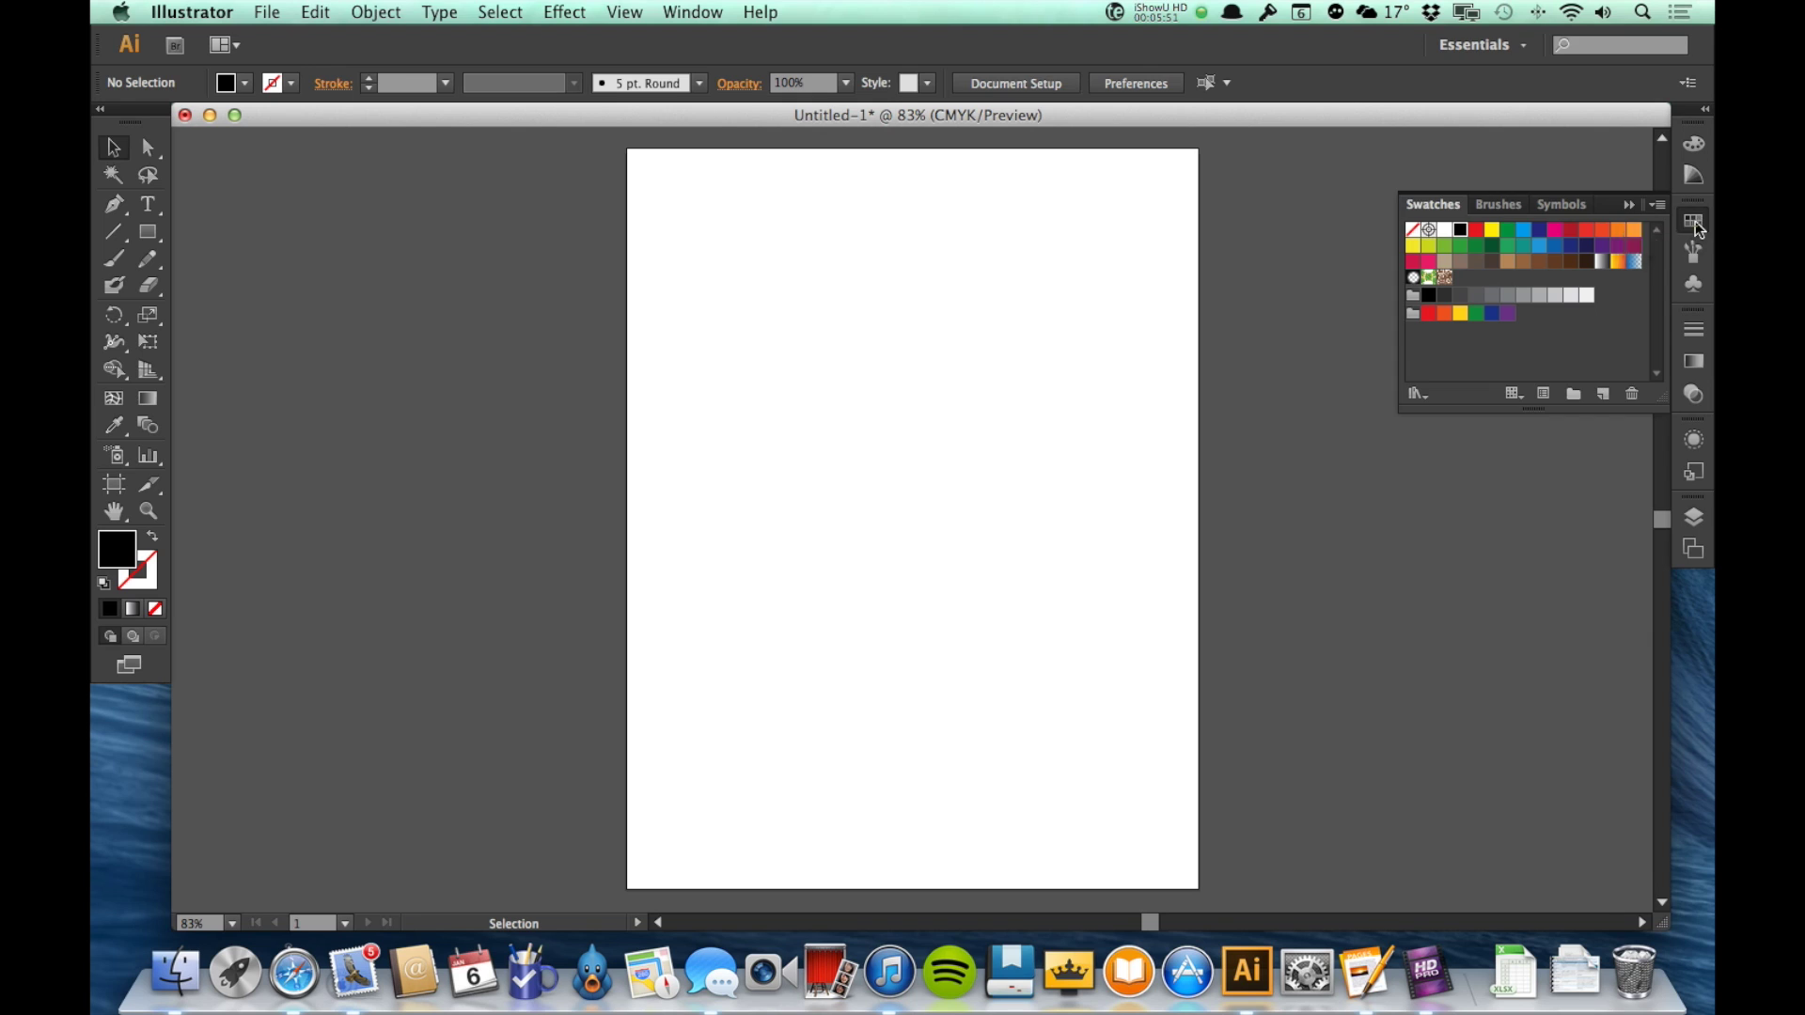
- Collapse the Swatches panel and show the Window menu's list of panels
{"action": "left_click", "coordinate": [1696, 225]}
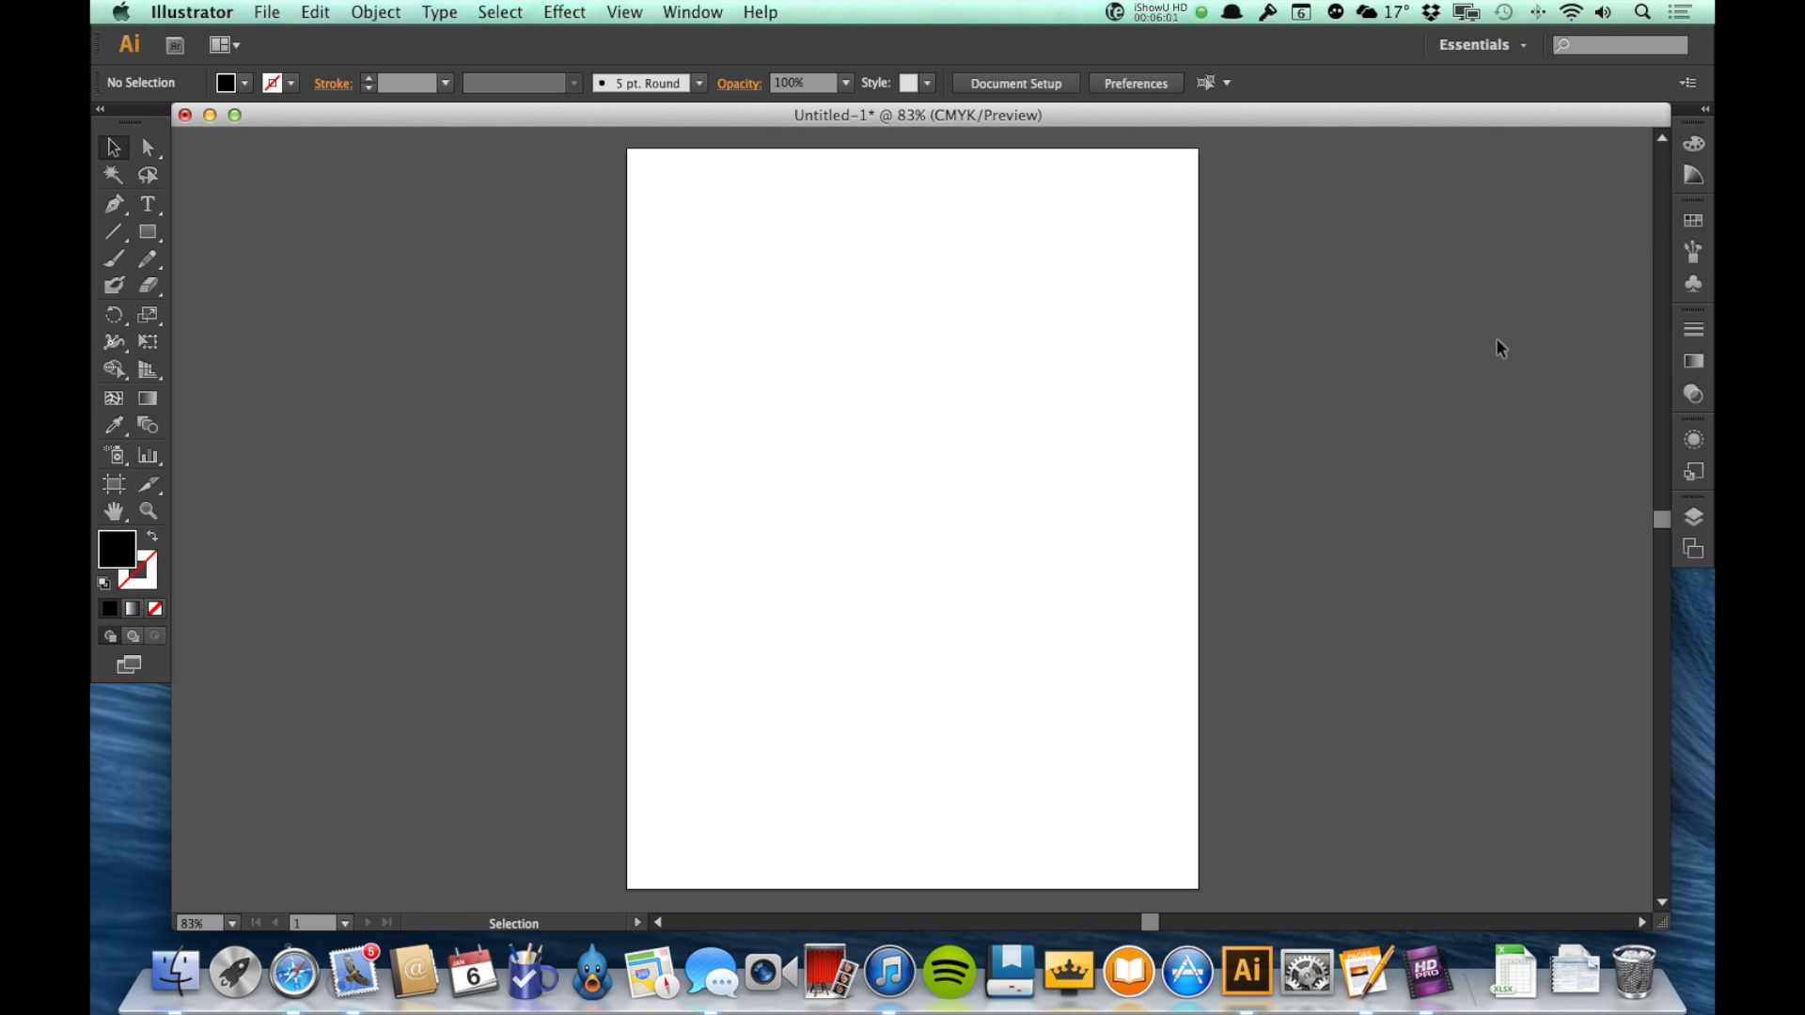
{"action": "left_click", "coordinate": [692, 12]}
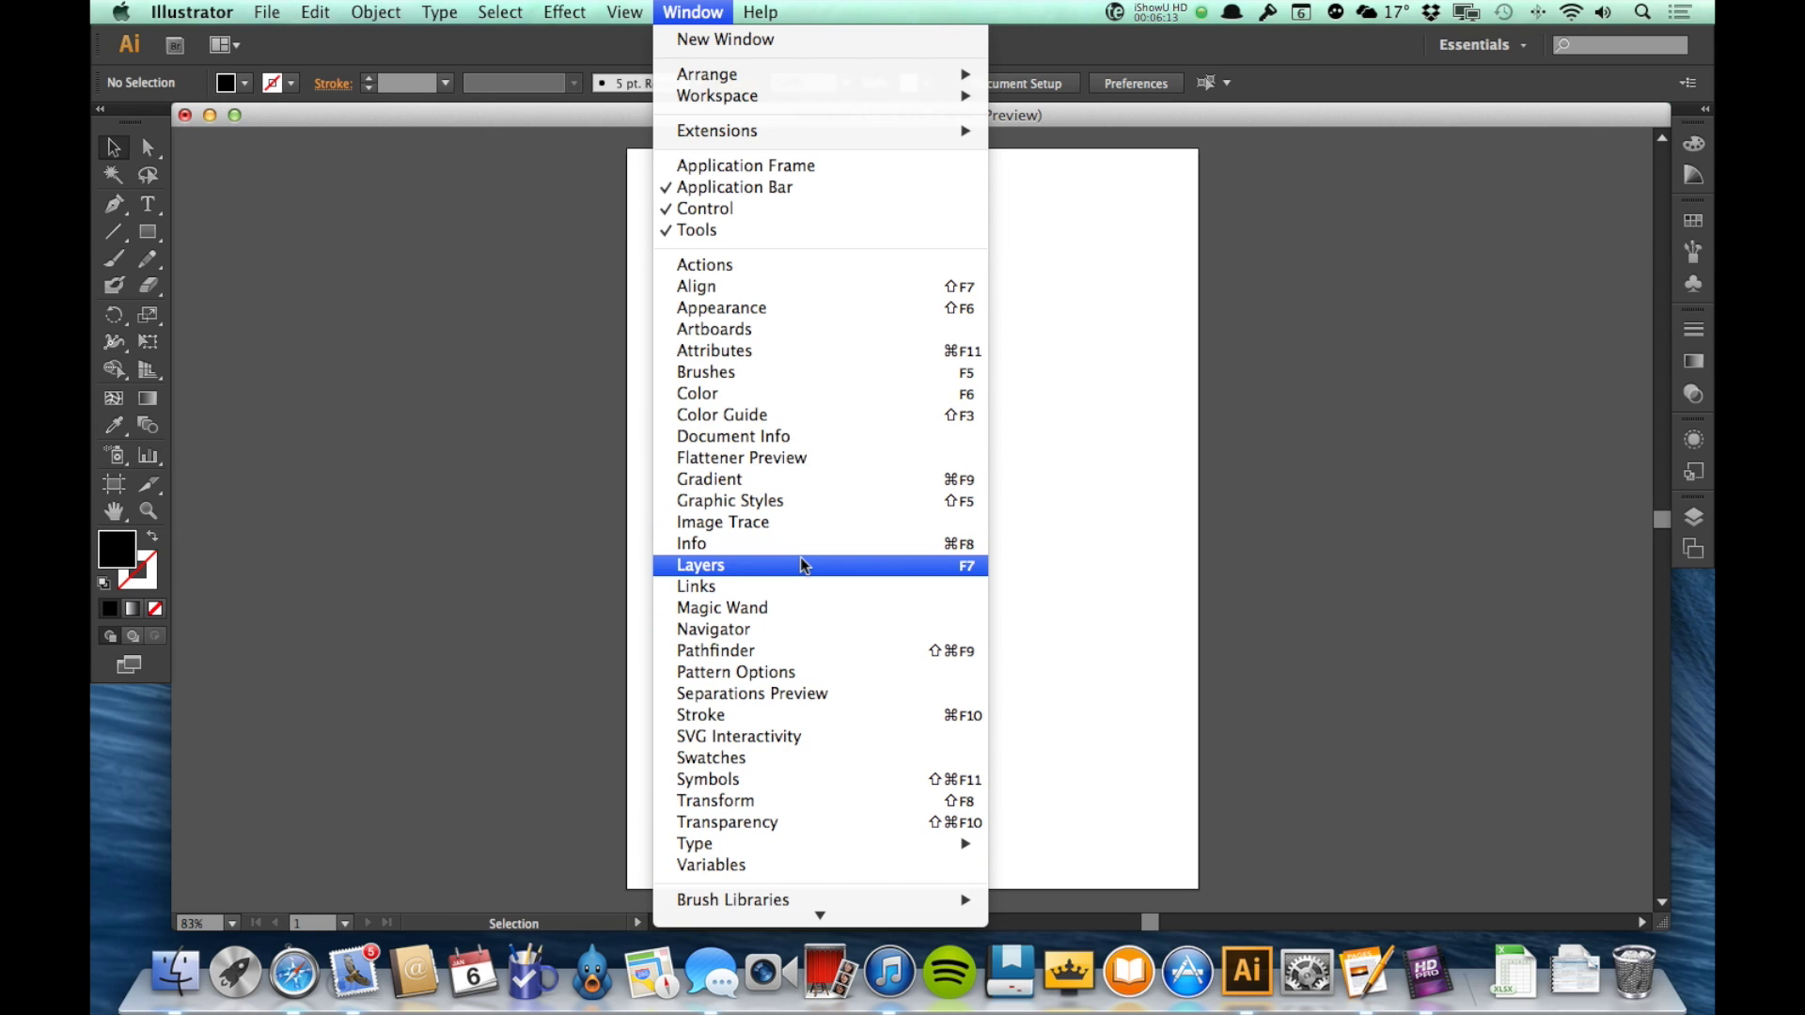
{"action": "left_click", "coordinate": [770, 651]}
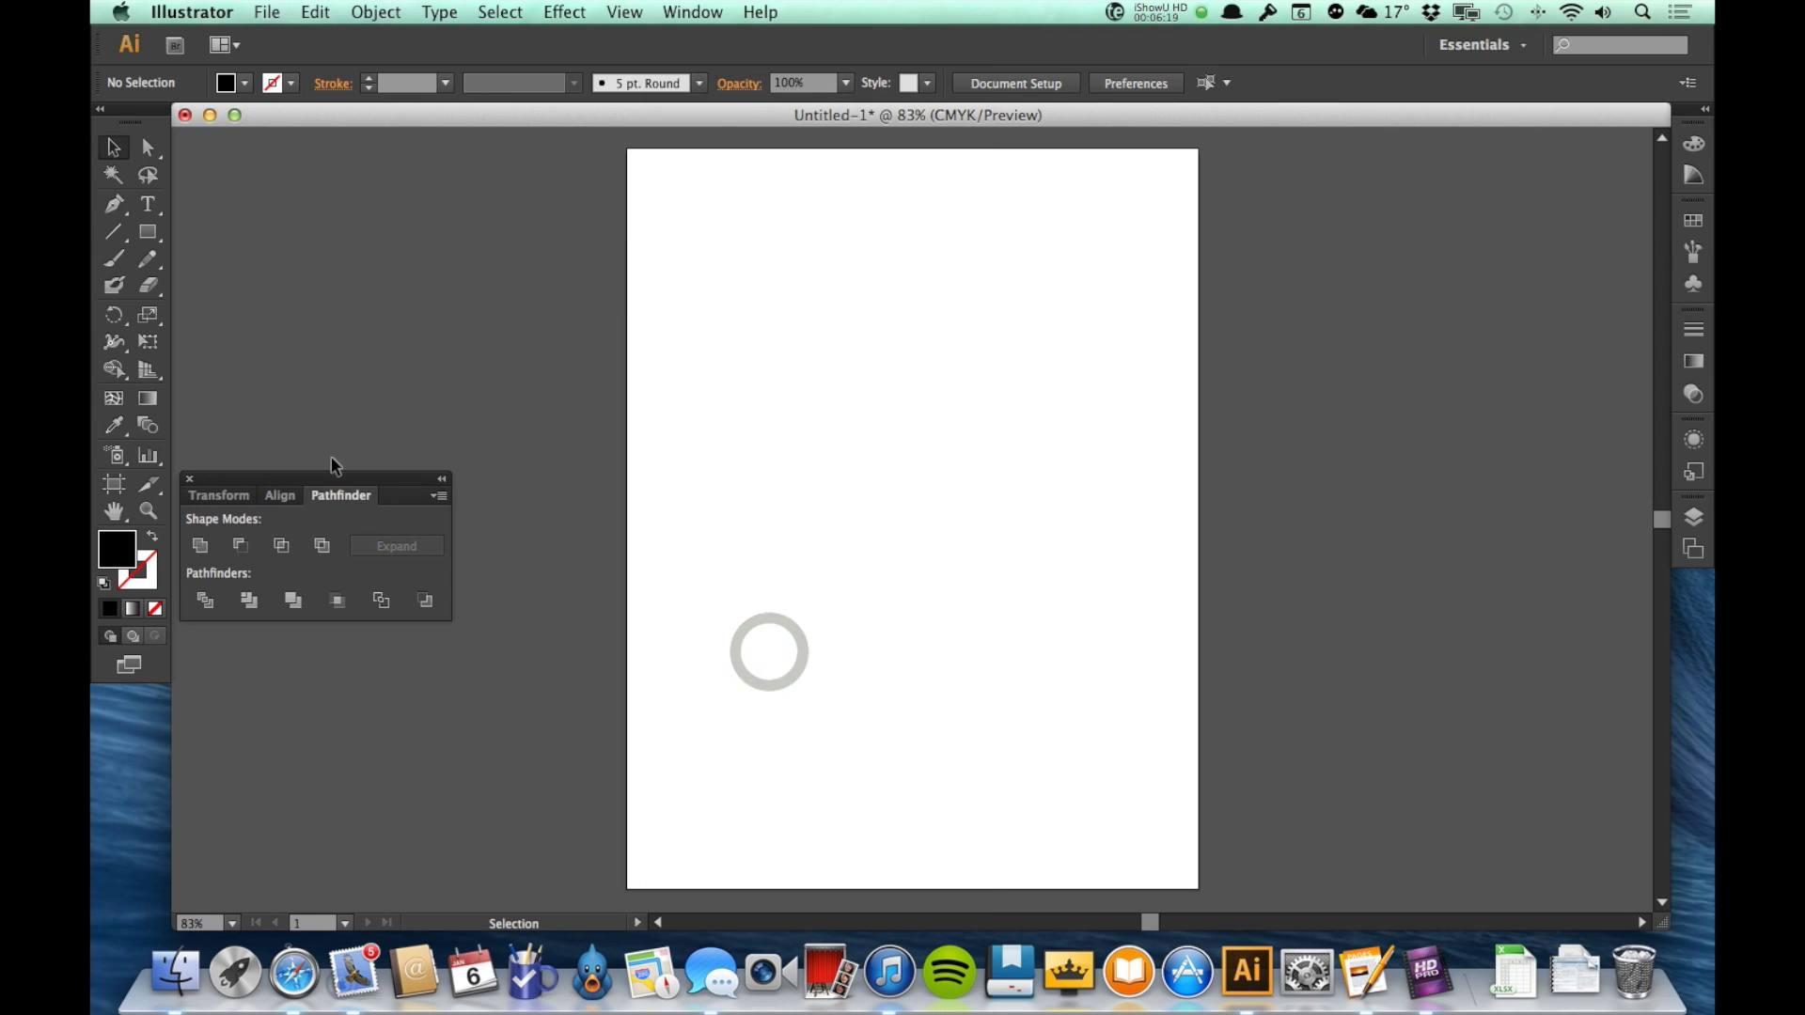
{"action": "left_click_drag", "start_coordinate": [333, 473], "coordinate": [1277, 376]}
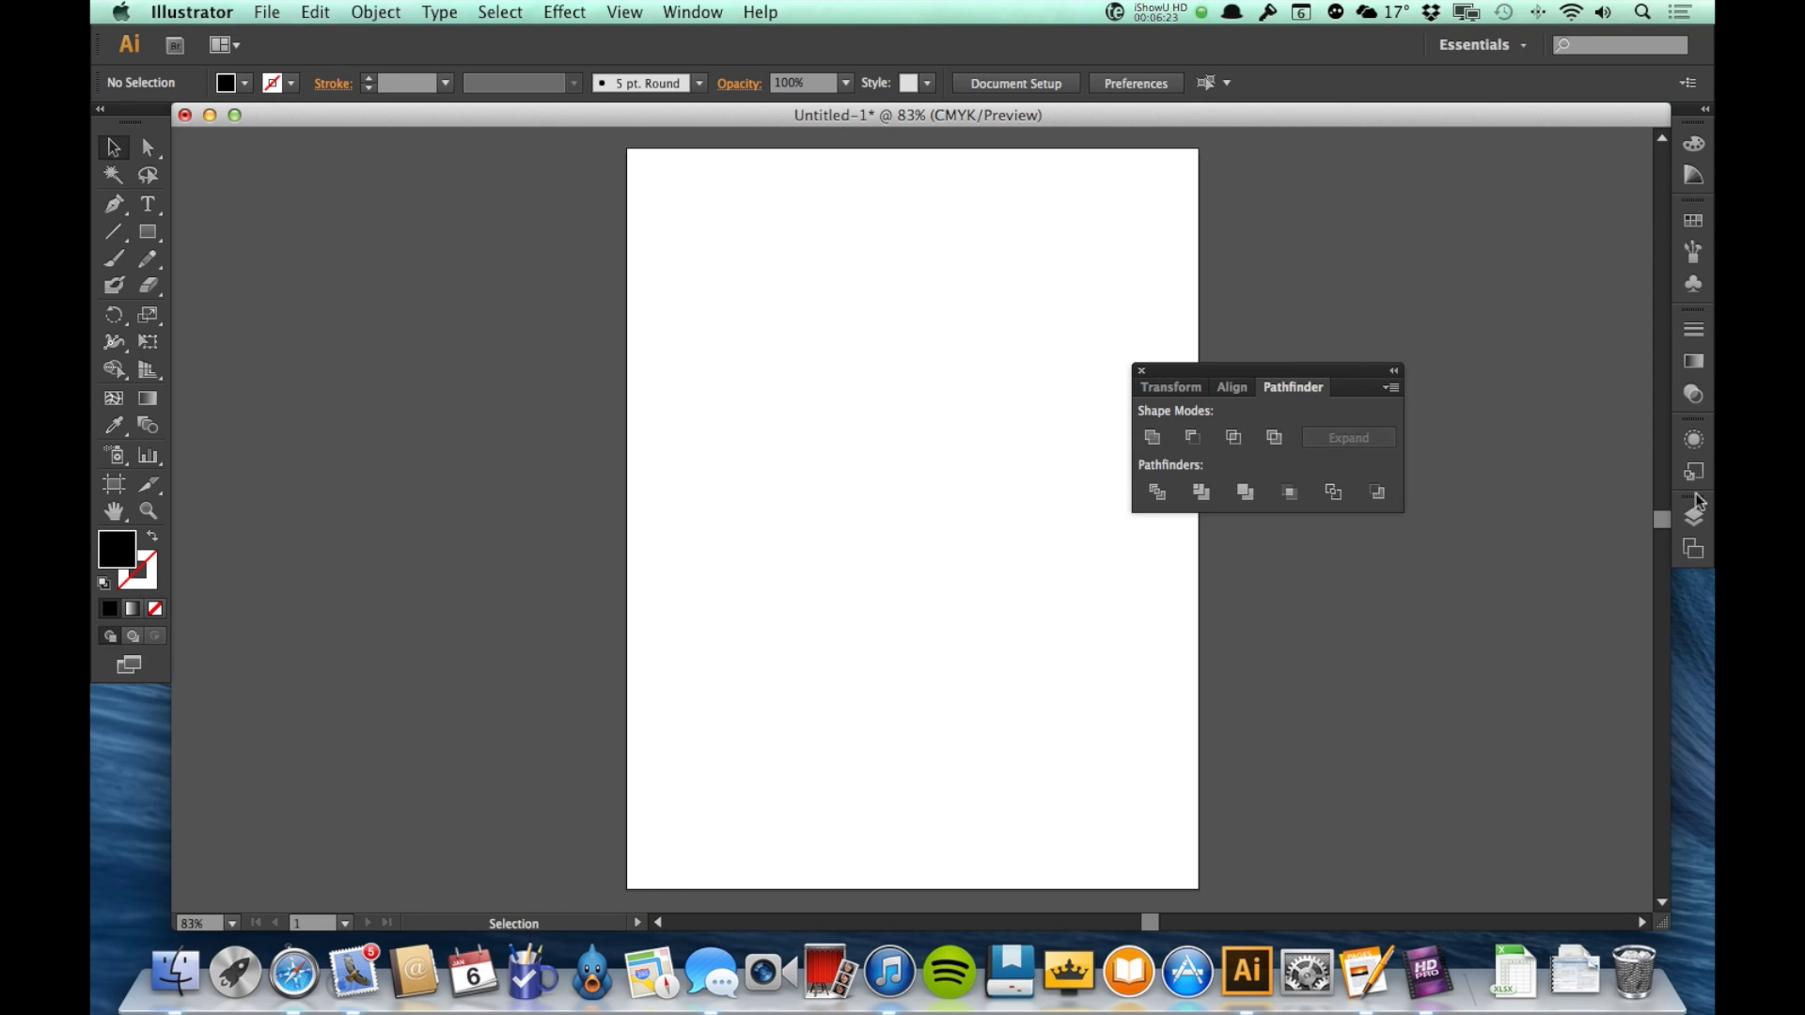
{"action": "left_click_drag", "start_coordinate": [1342, 375], "coordinate": [1373, 455]}
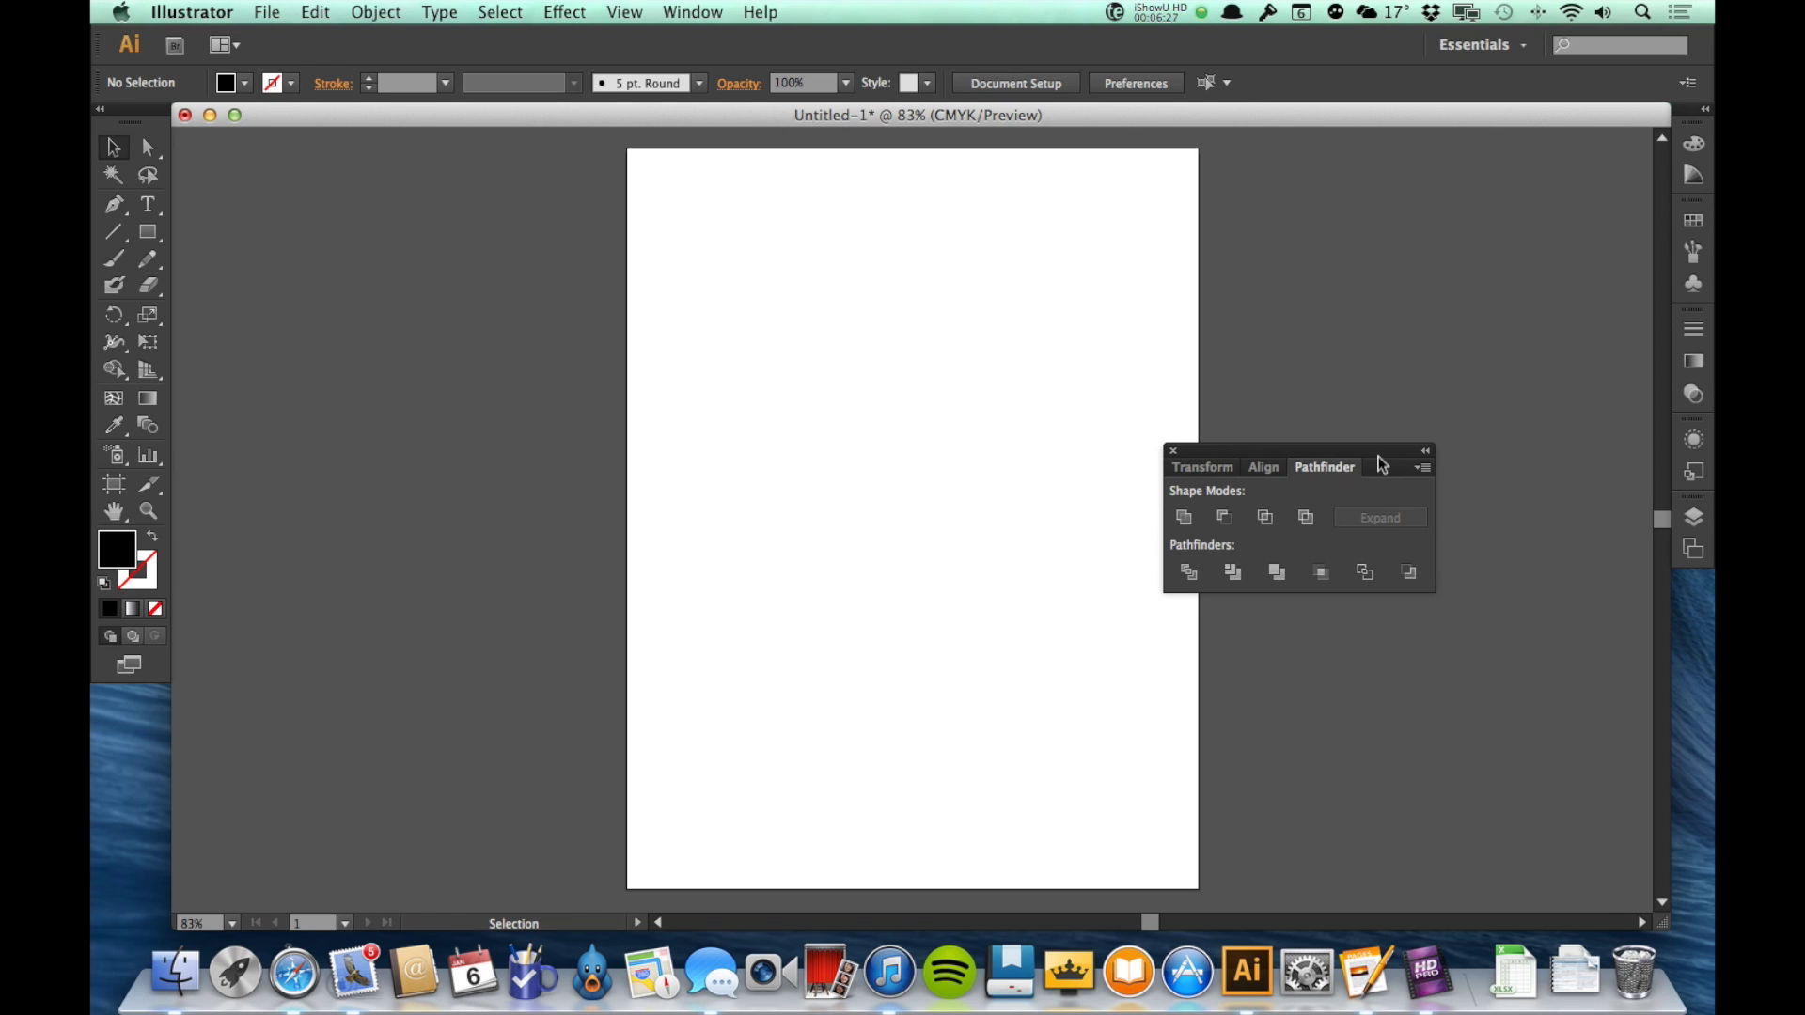
{"action": "left_click", "coordinate": [1330, 460]}
{"action": "left_click_drag", "start_coordinate": [1330, 461], "coordinate": [1587, 601]}
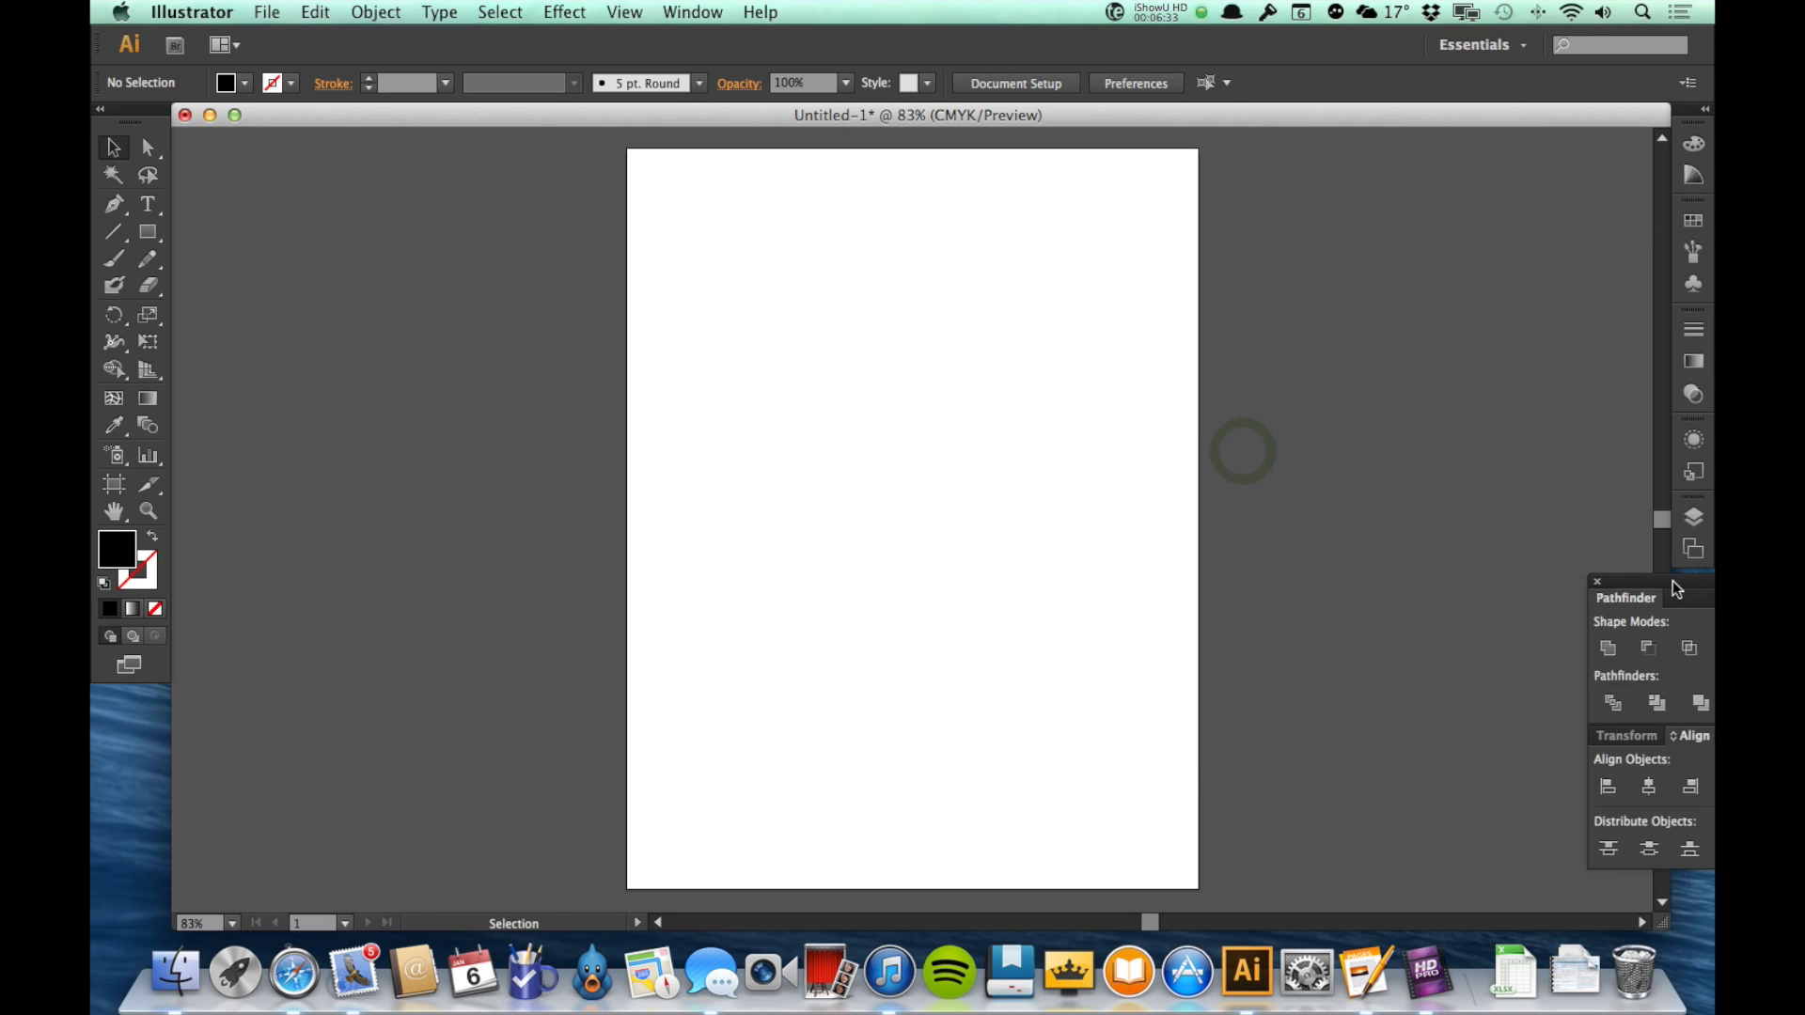
{"action": "left_click_drag", "start_coordinate": [1680, 590], "coordinate": [1689, 654]}
{"action": "left_click_drag", "start_coordinate": [1696, 585], "coordinate": [1375, 455]}
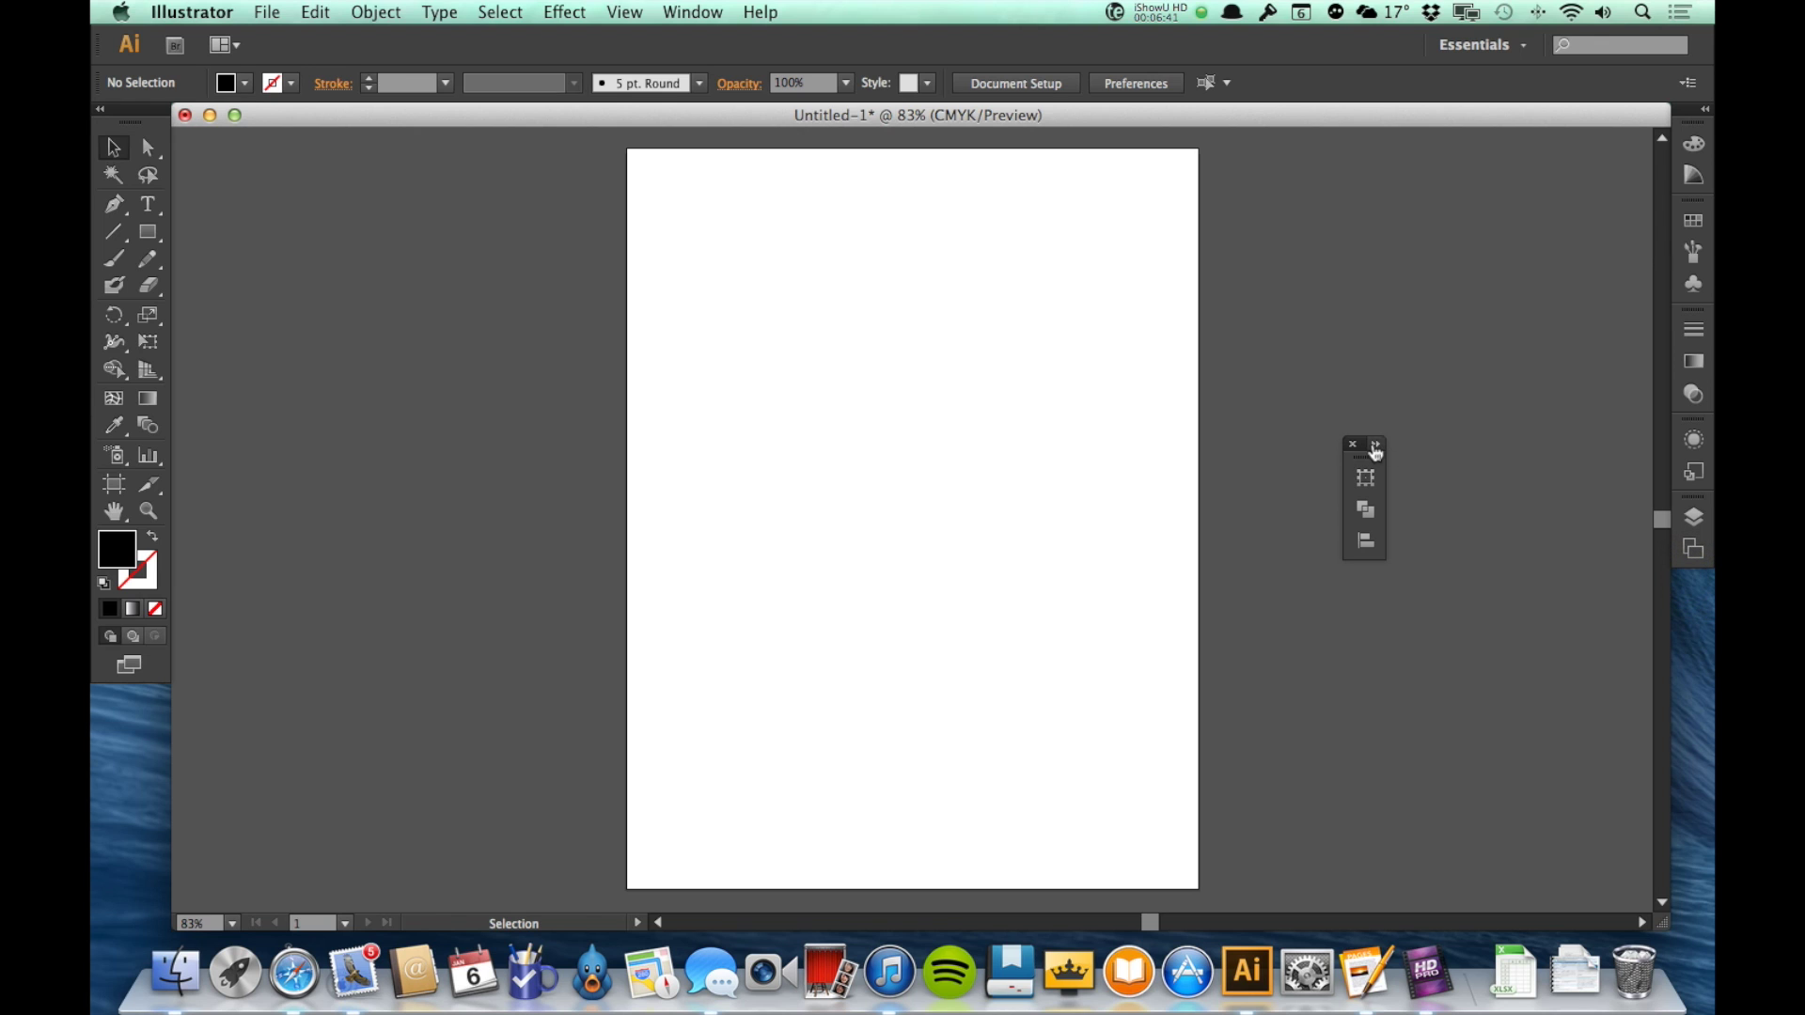
{"action": "left_click", "coordinate": [1378, 446]}
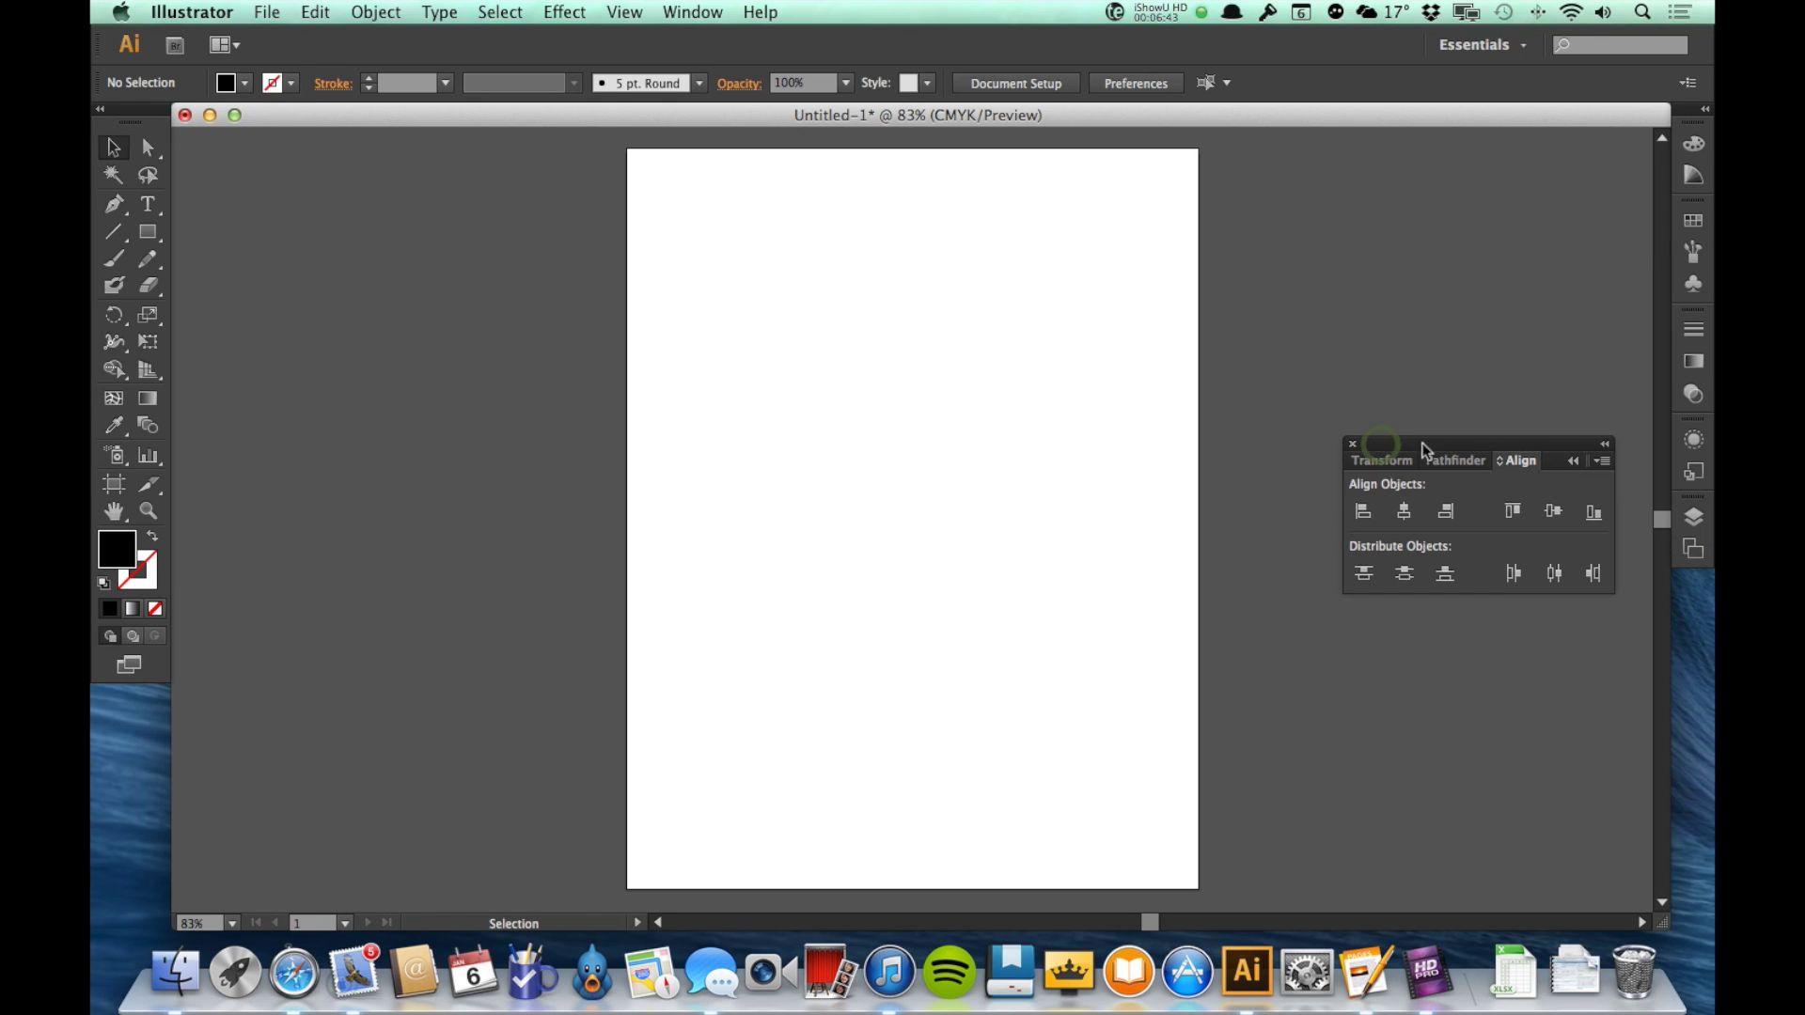
{"action": "left_click_drag", "start_coordinate": [1451, 448], "coordinate": [1696, 597]}
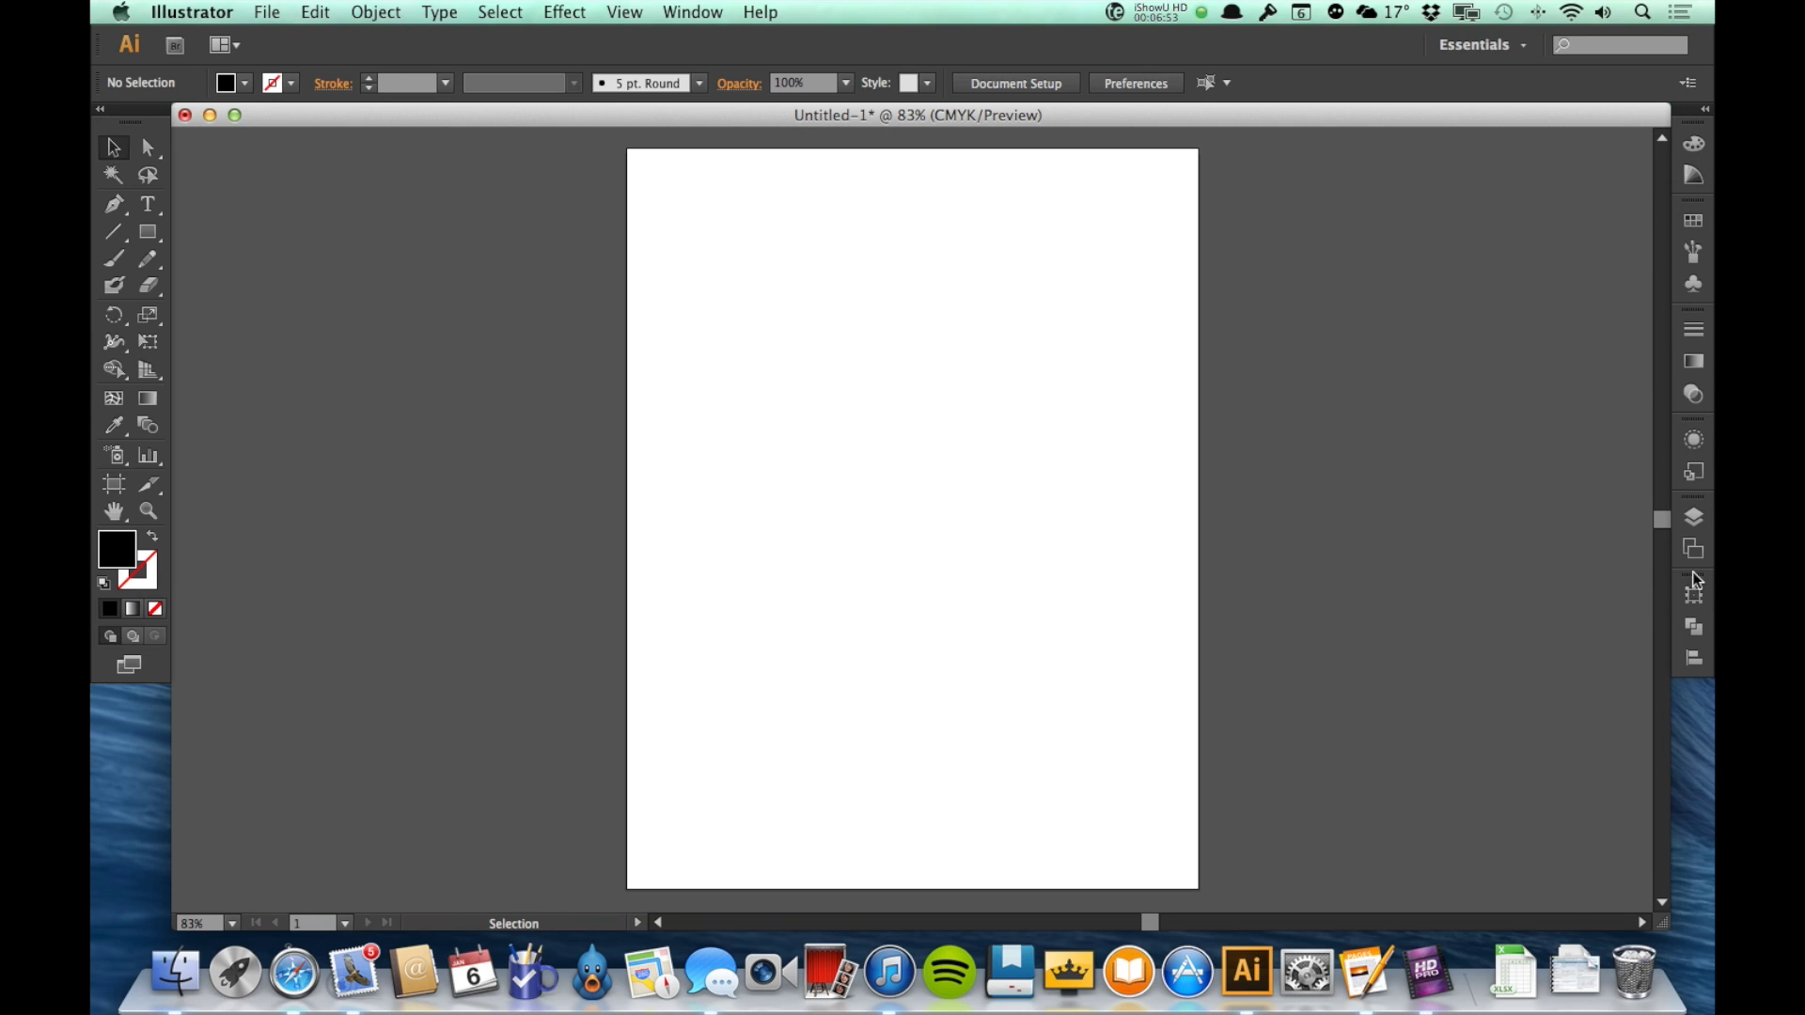
{"action": "left_click_drag", "start_coordinate": [1697, 580], "coordinate": [1432, 365]}
{"action": "double_click", "coordinate": [1448, 365]}
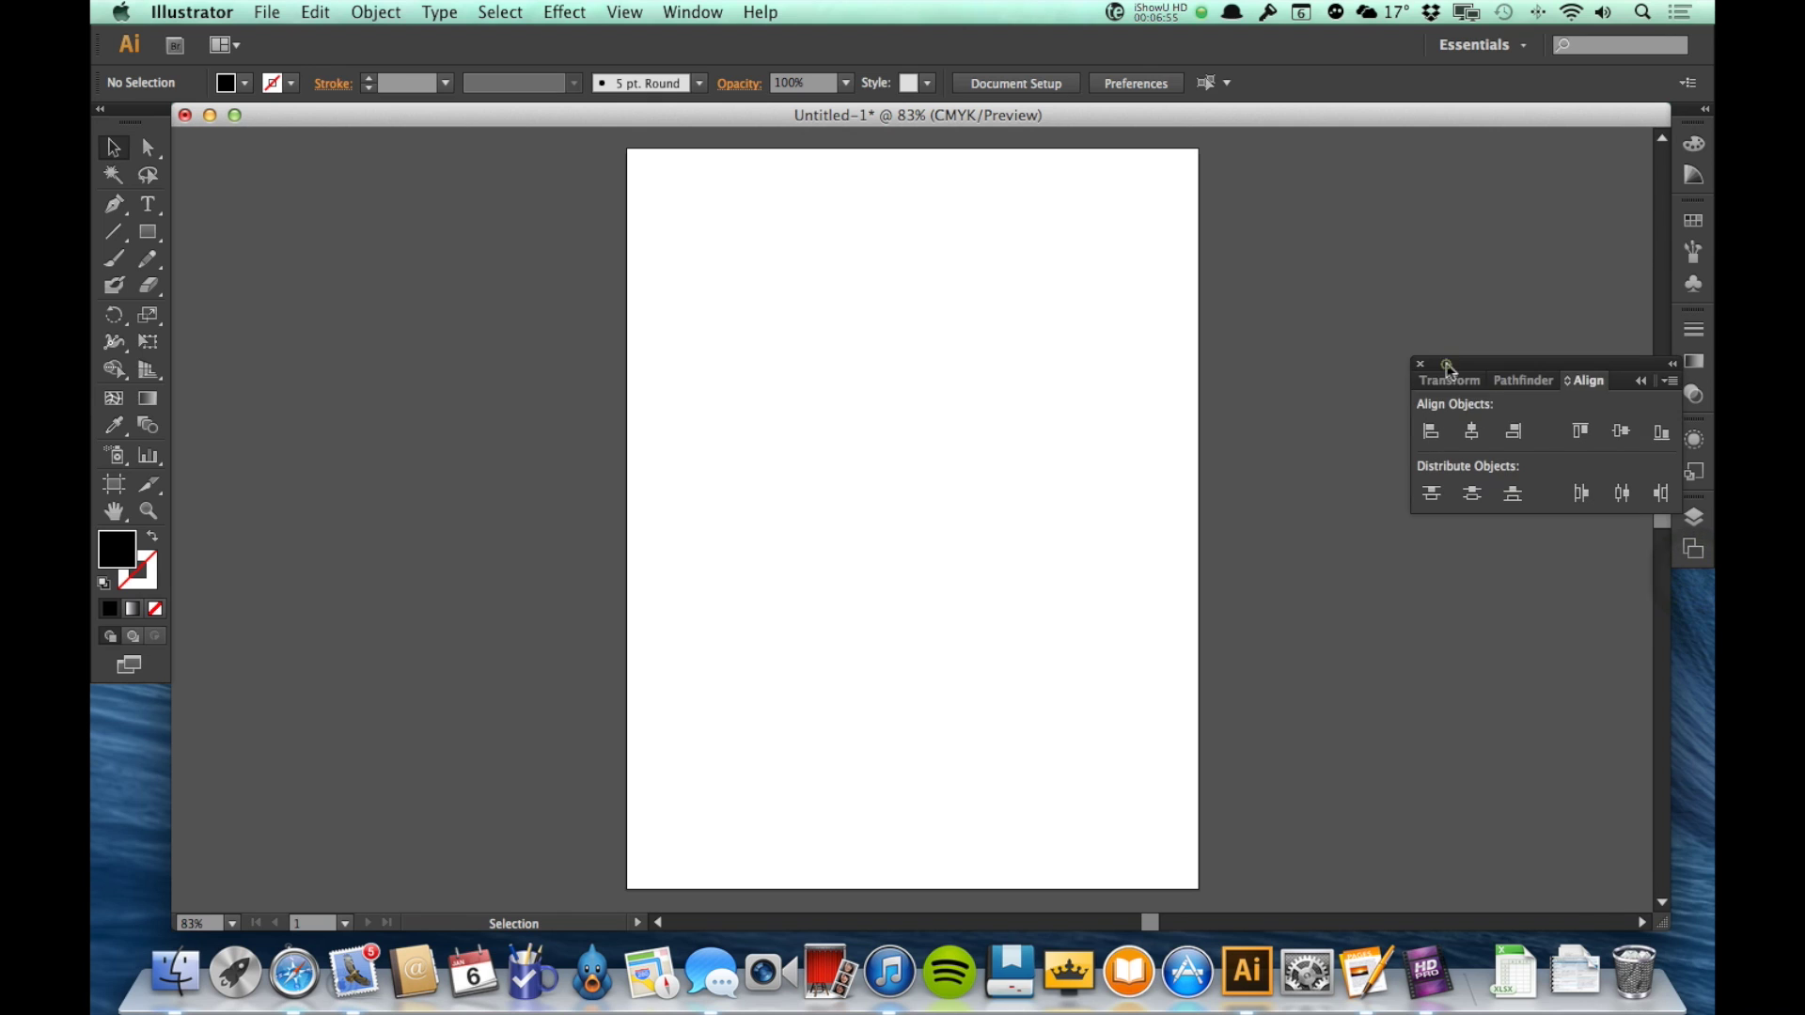
{"action": "left_click", "coordinate": [1420, 364]}
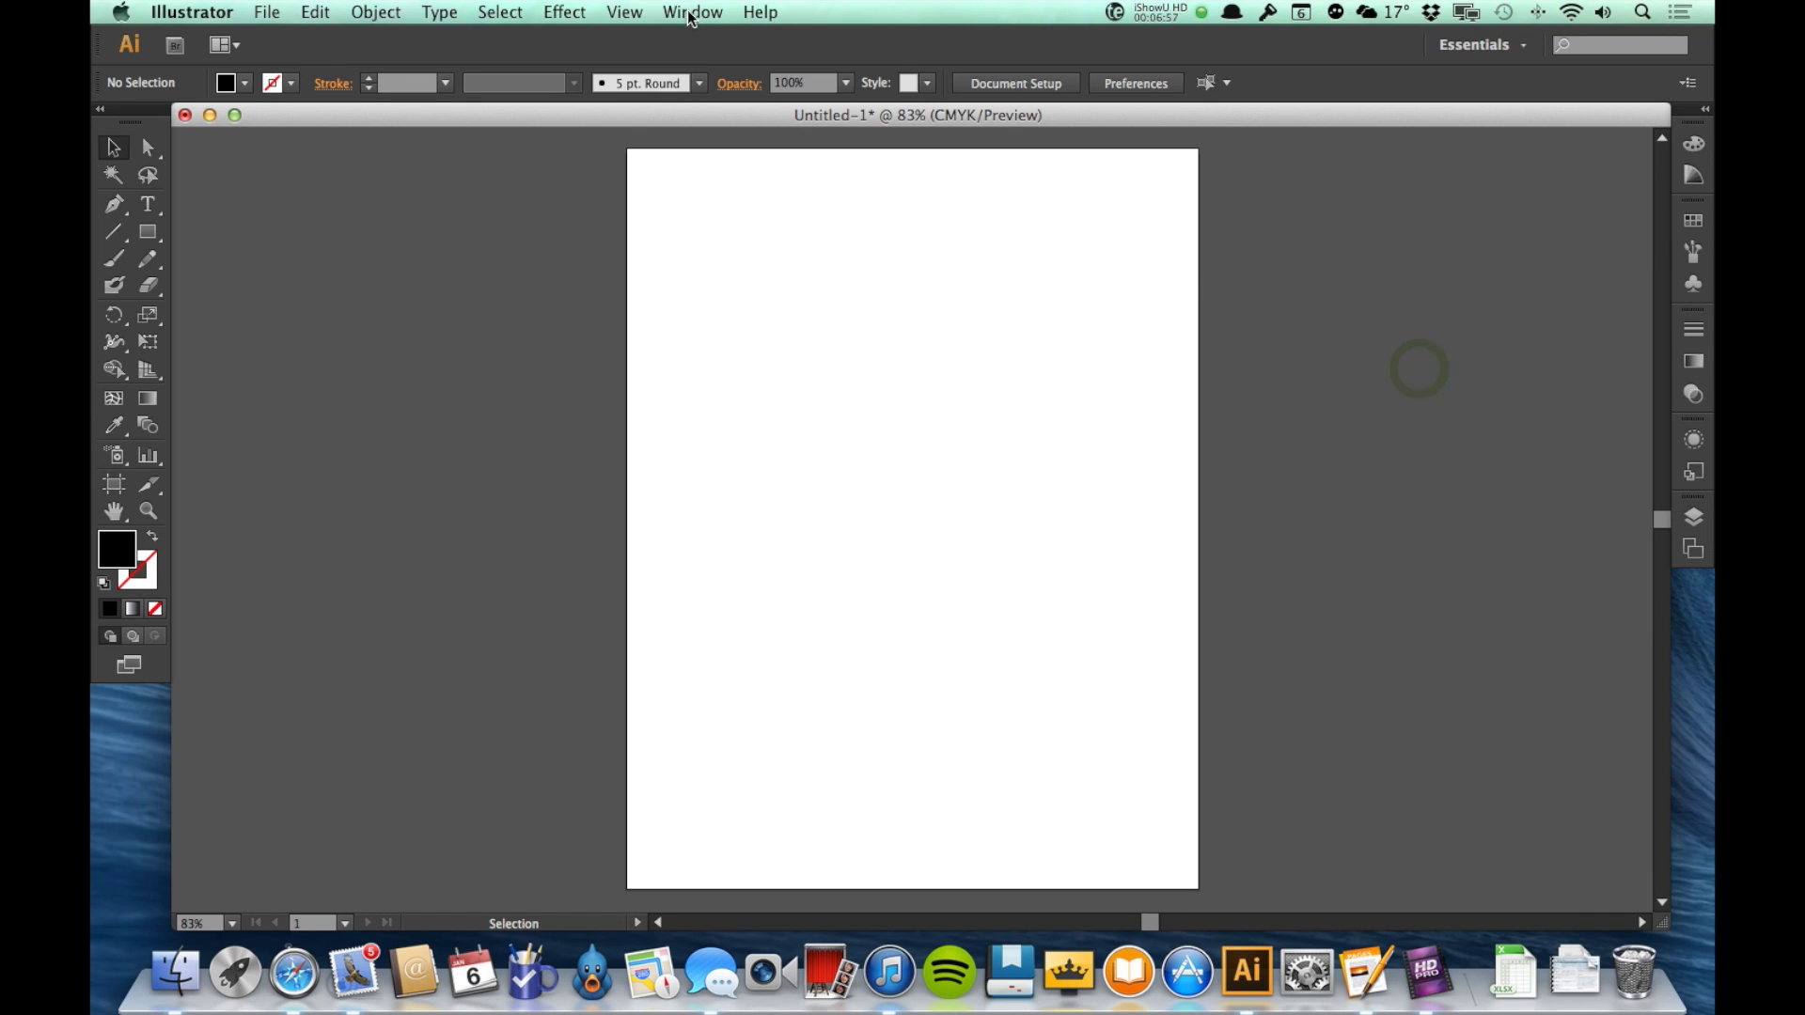